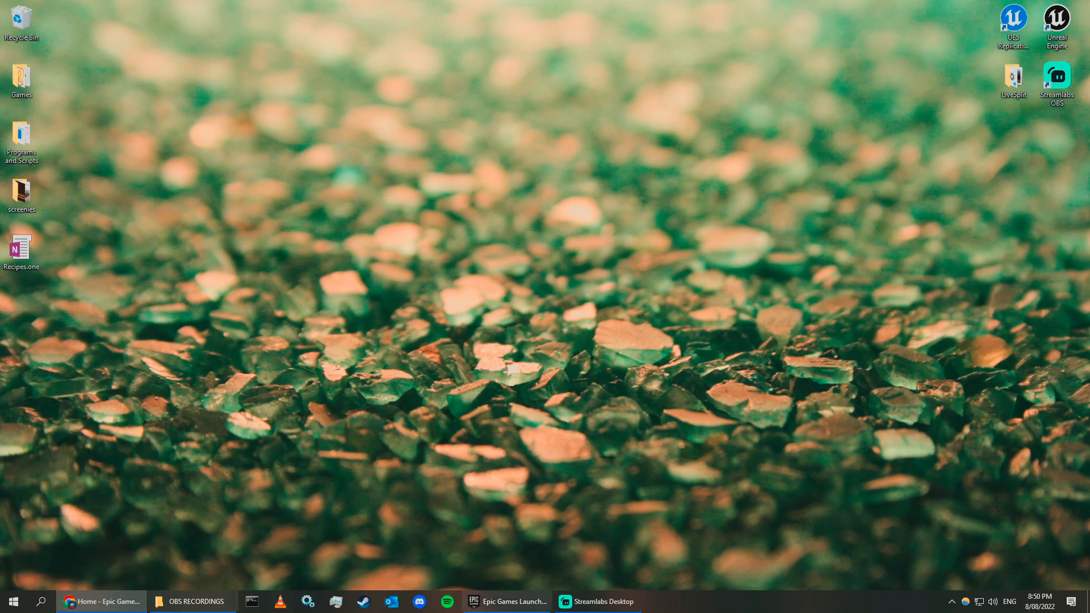
Download the Epic Games installer from the Epic Games website, then close the browser.
drag(503, 612, 519, 0)
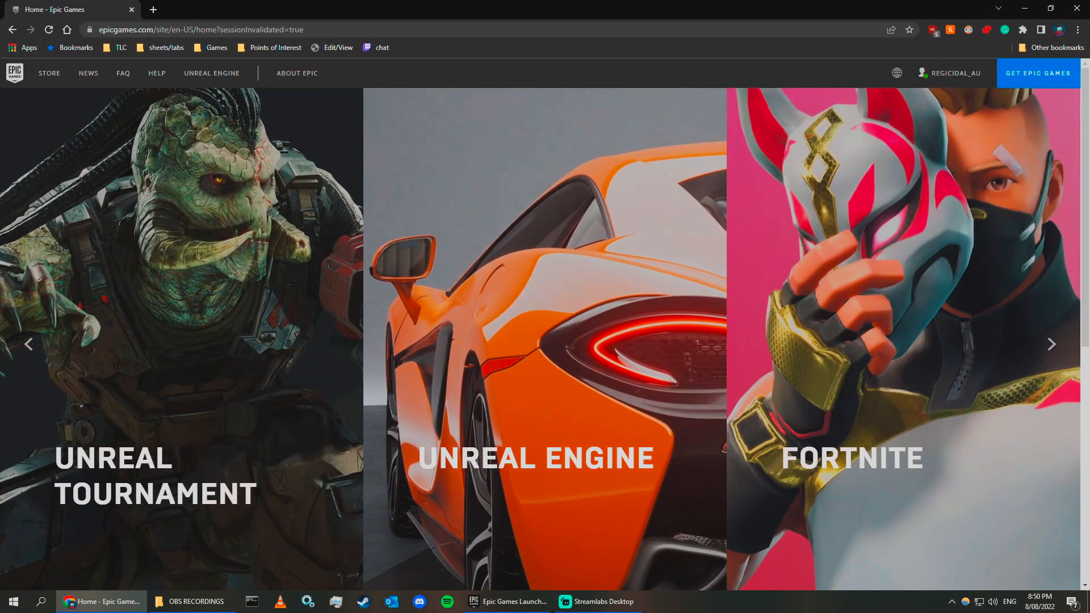
click(1050, 73)
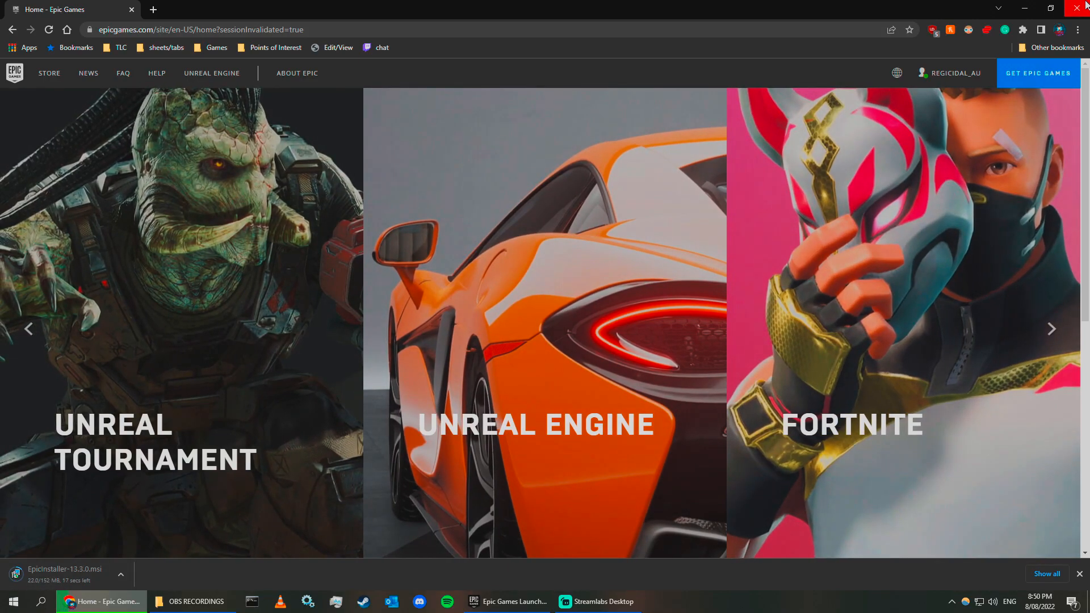
click(1074, 8)
click(561, 93)
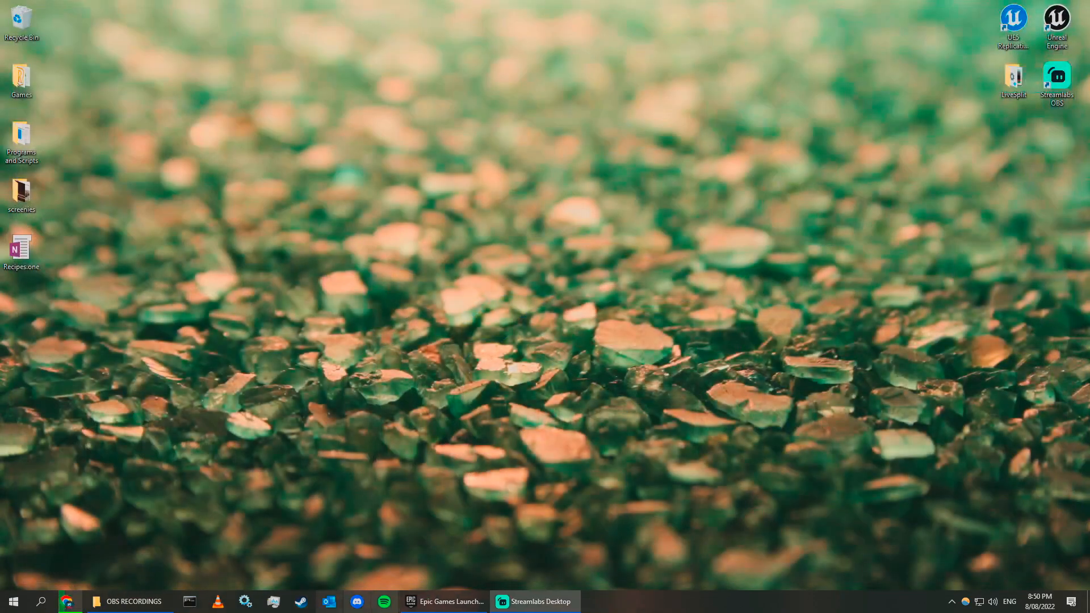
Search the Epic Games store for MORDHAU Editor and open its store page past the mature-content notice.
click(445, 601)
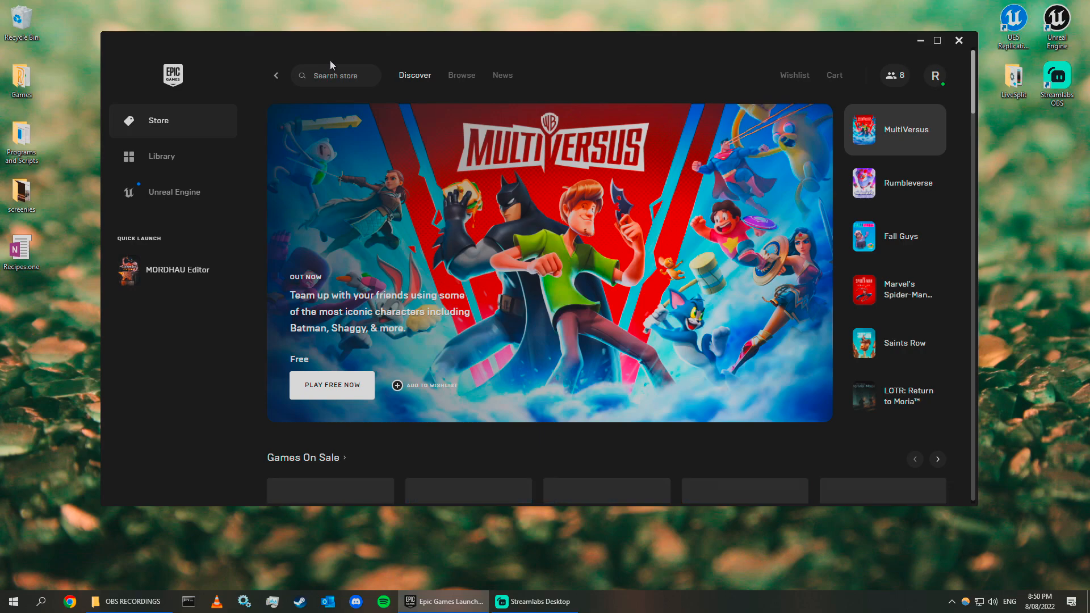
text(mordhau edi)
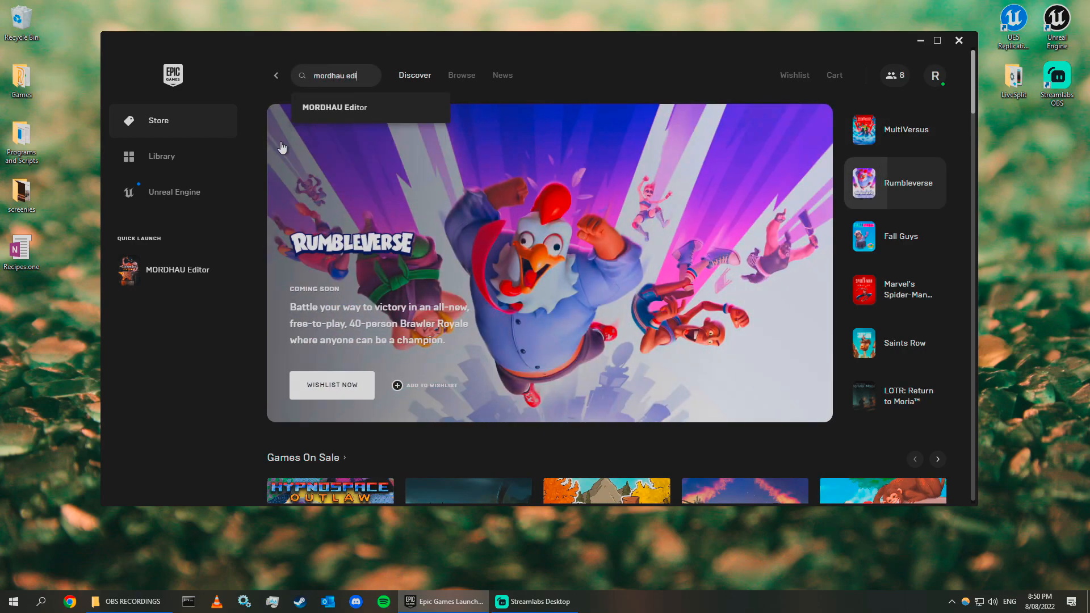
click(314, 108)
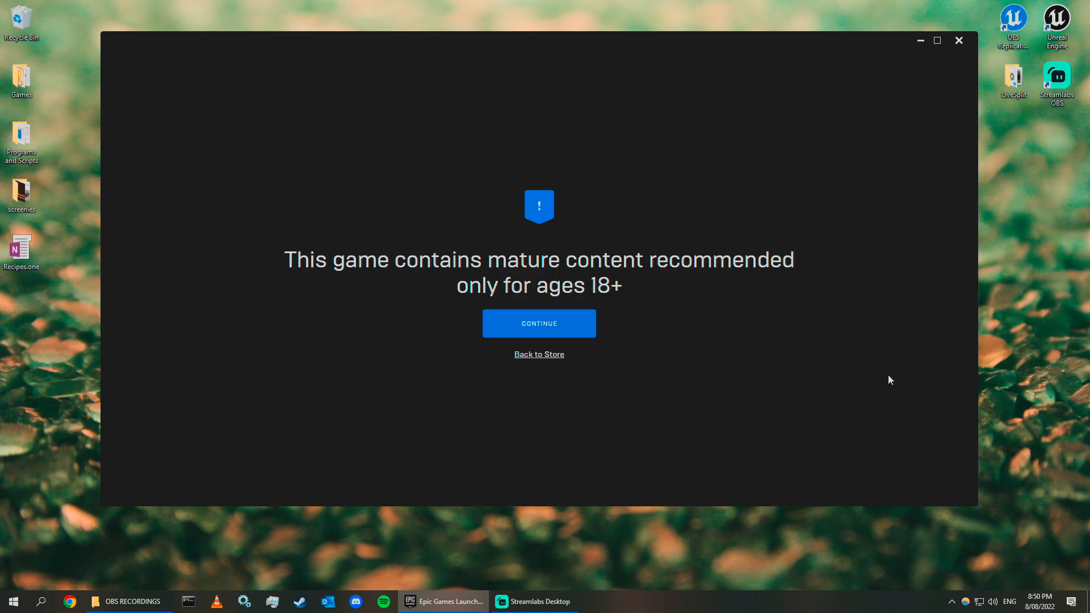
click(567, 325)
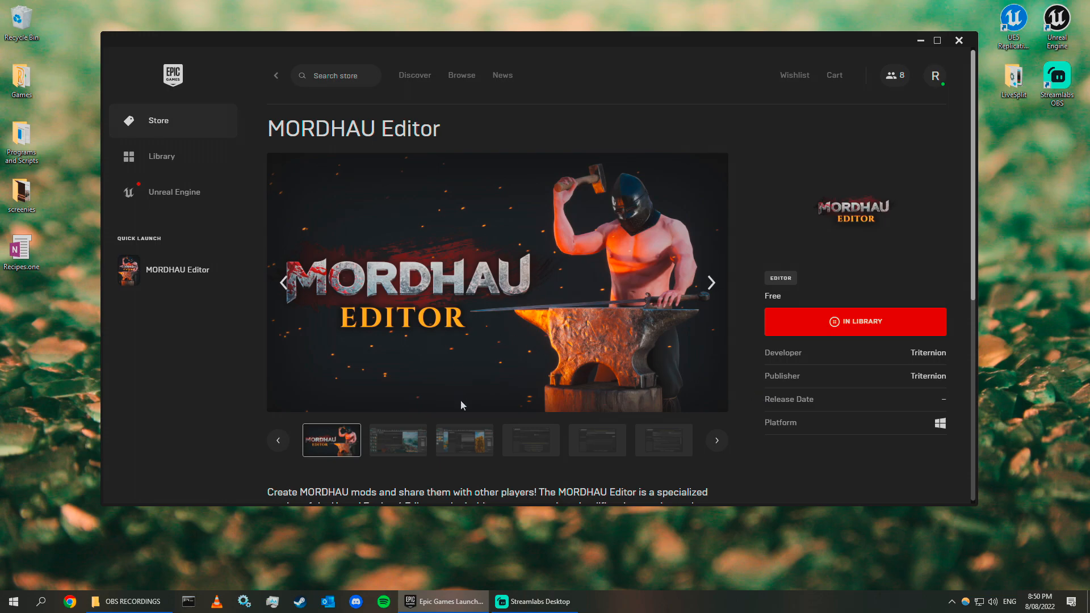
Launch MORDHAU Editor from the library.
click(174, 166)
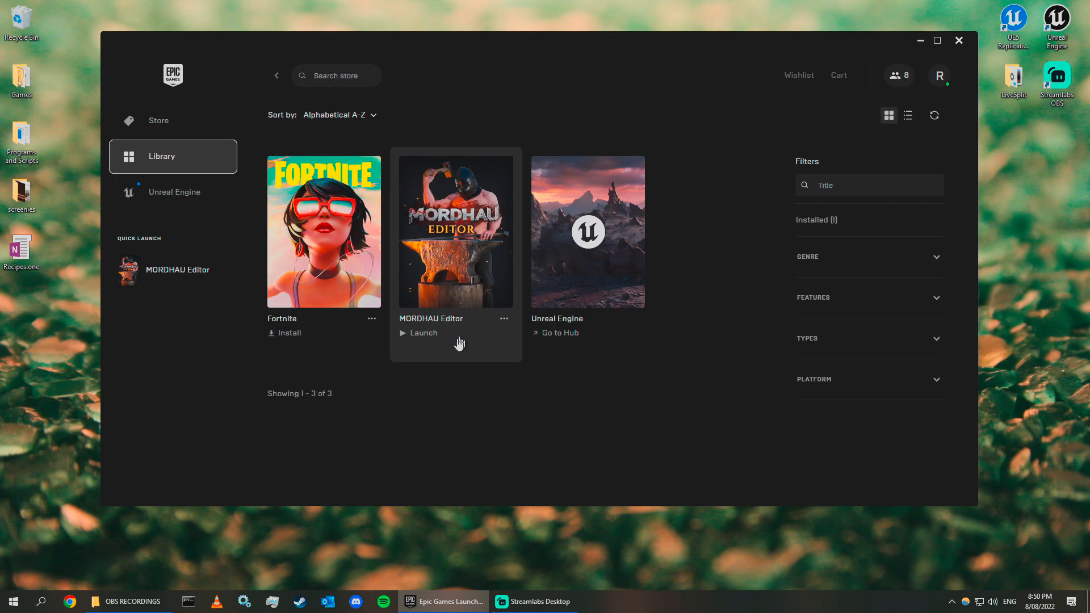
click(408, 335)
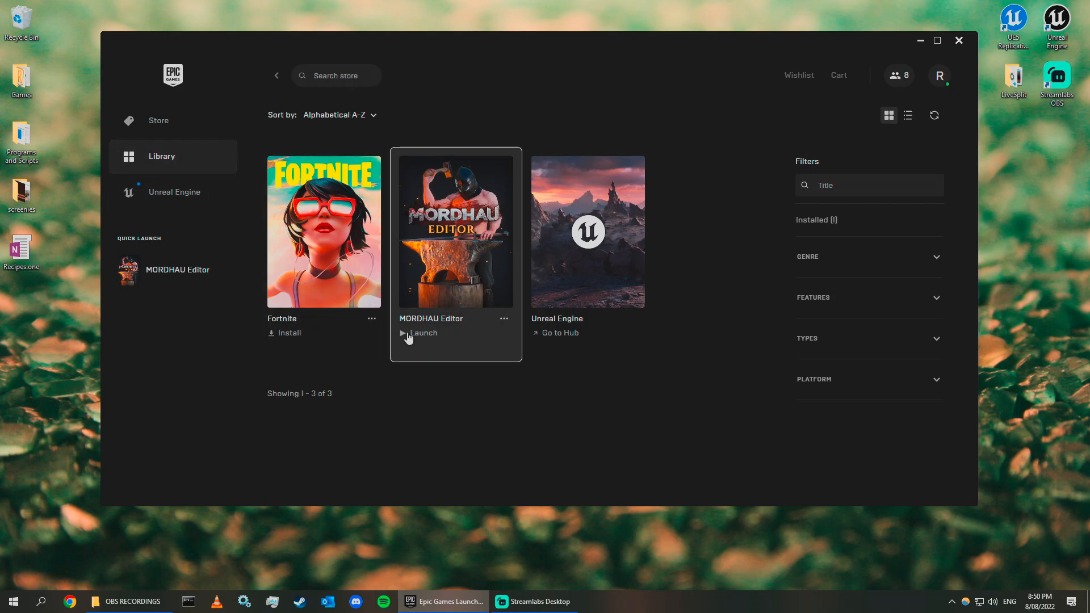
click(488, 328)
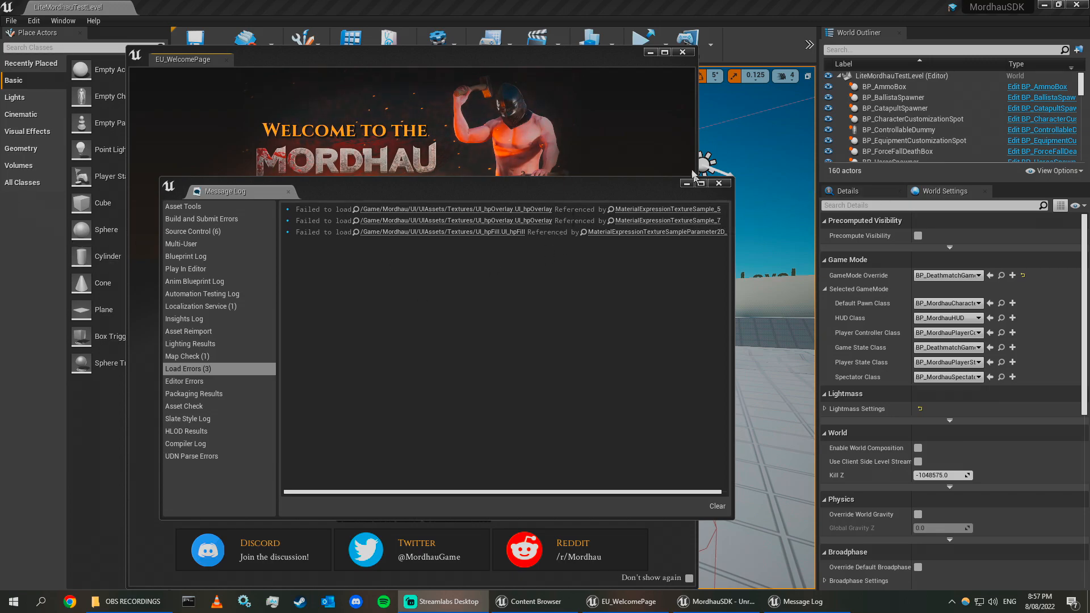
Close the Message Log and the welcome page windows.
click(719, 183)
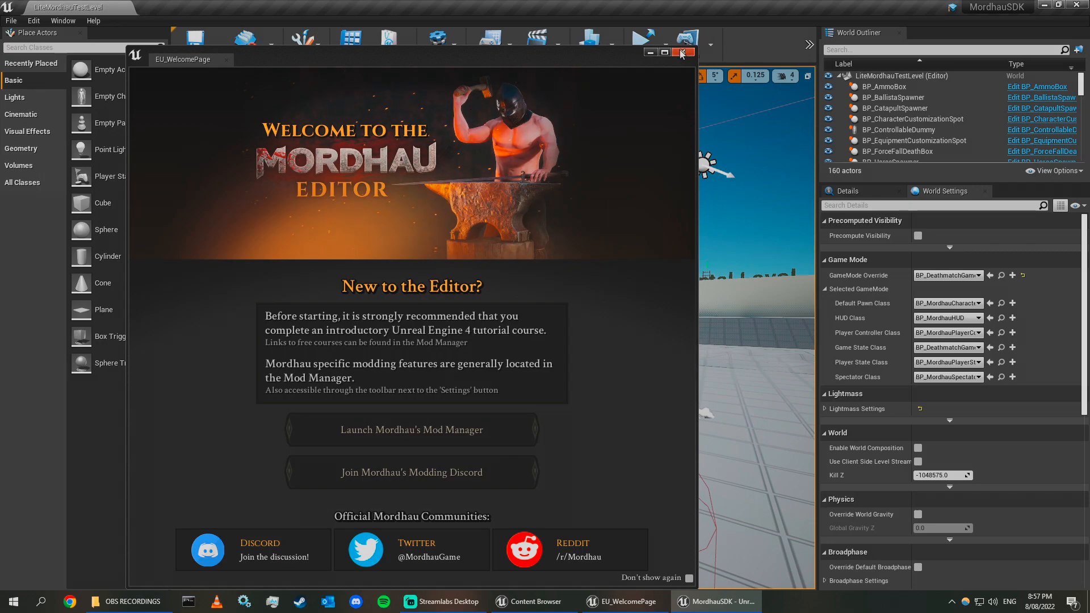
click(683, 51)
Bring up the Content Browser, browse its folder path list, and move the window aside.
click(534, 601)
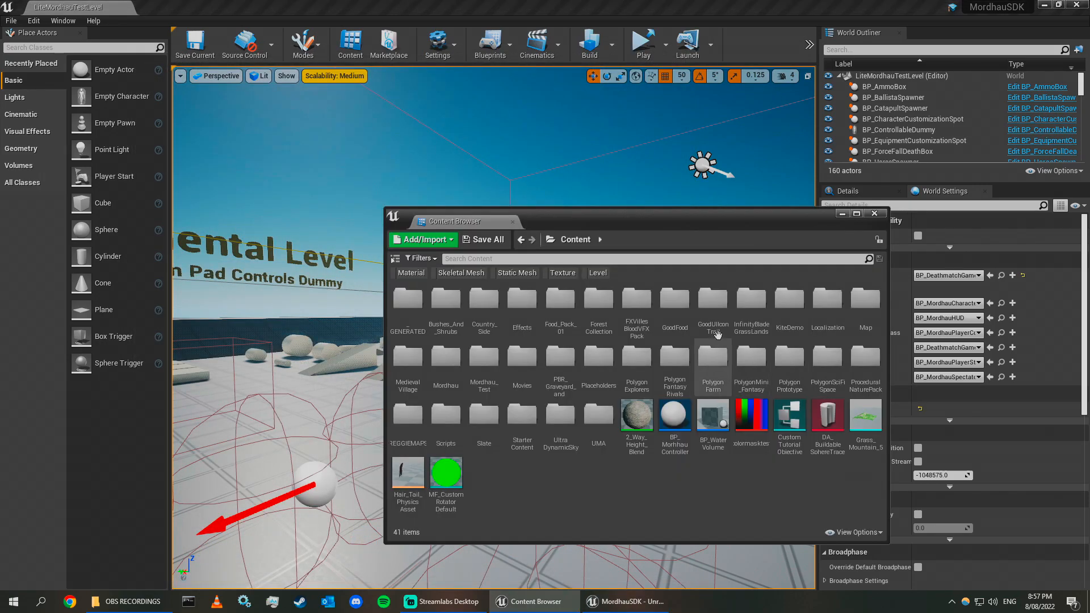
drag(649, 224, 626, 225)
click(529, 242)
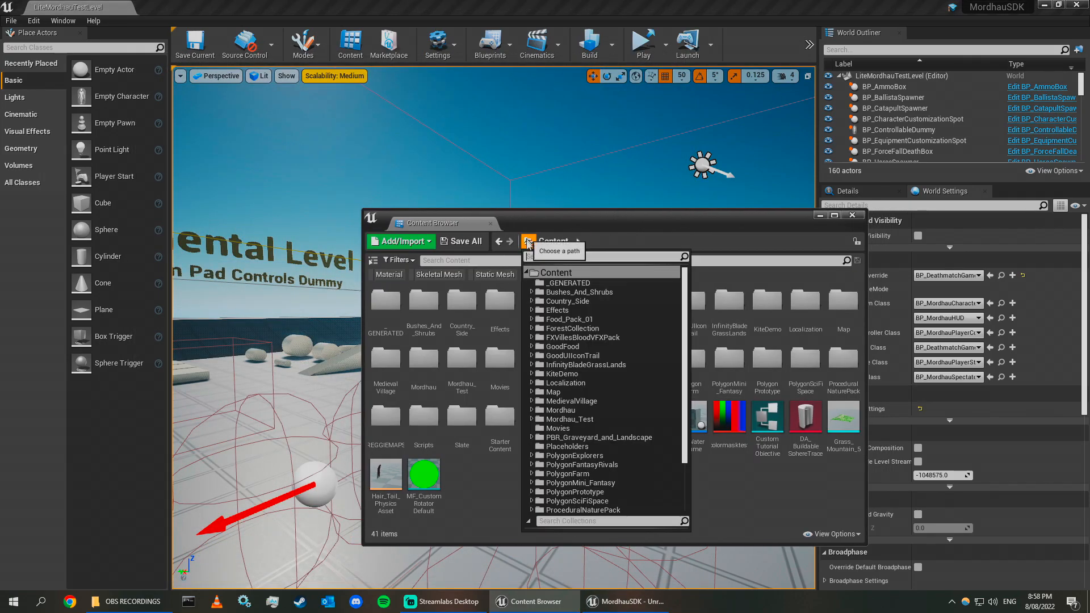
click(563, 231)
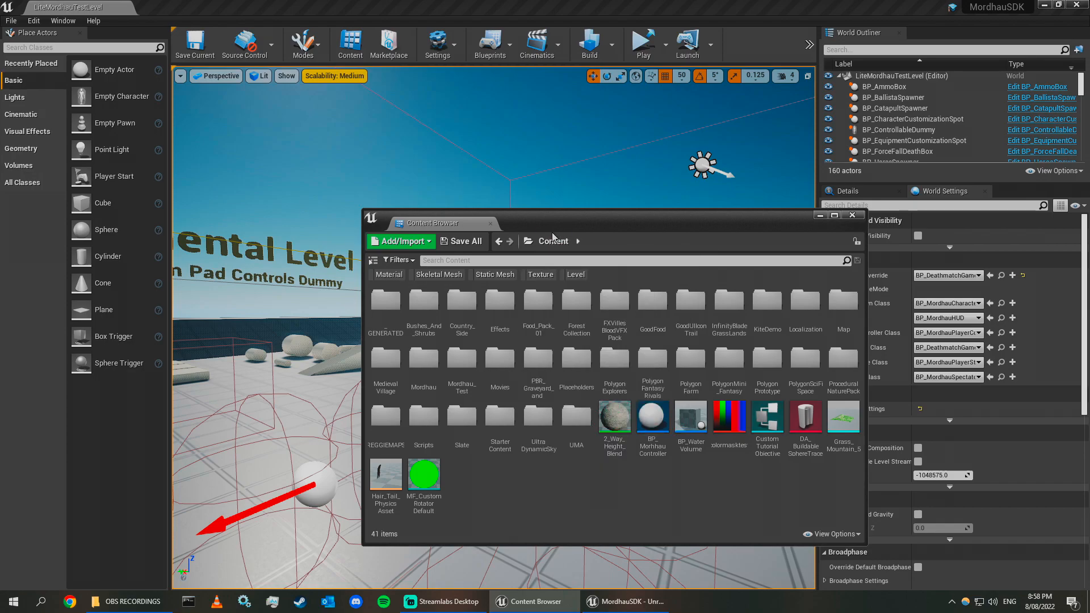
drag(604, 223, 1089, 318)
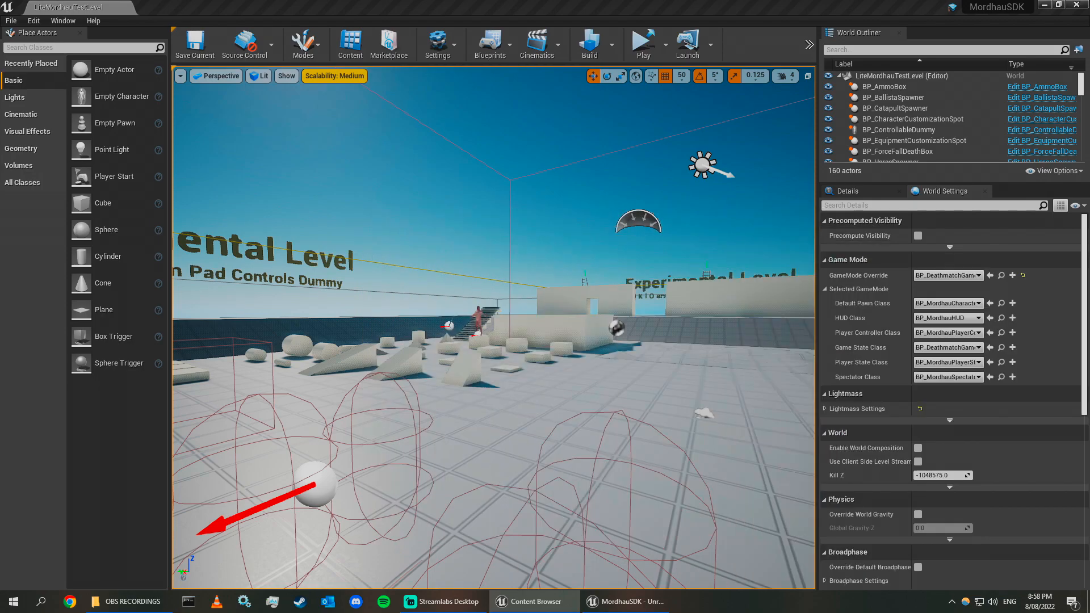
right_drag(492, 313, 613, 426)
key(s)
key(d)
right_drag(479, 331, 391, 315)
key(d)
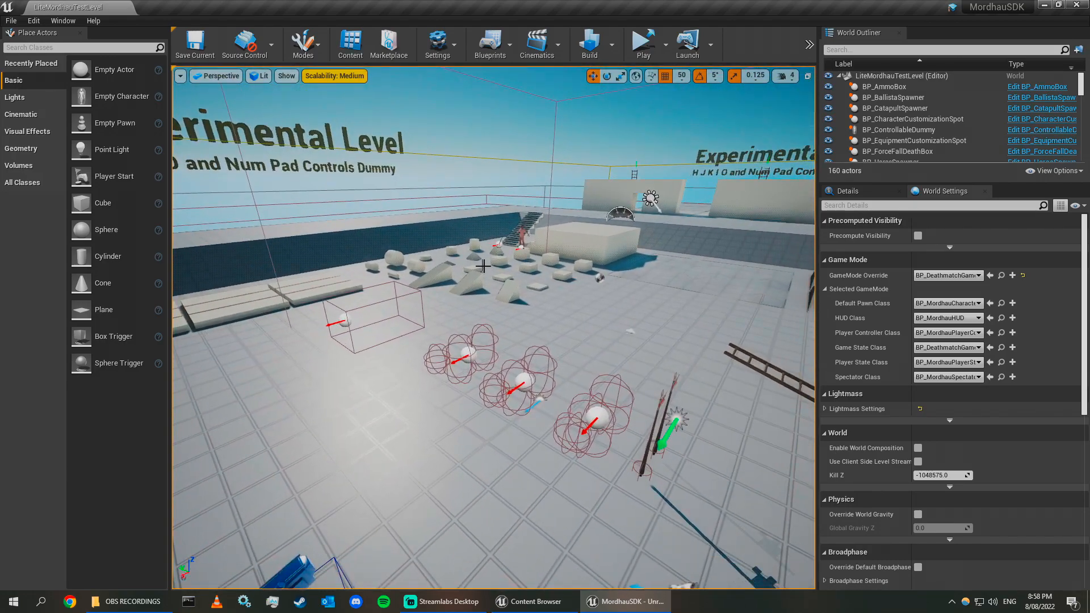
right_drag(634, 183, 662, 191)
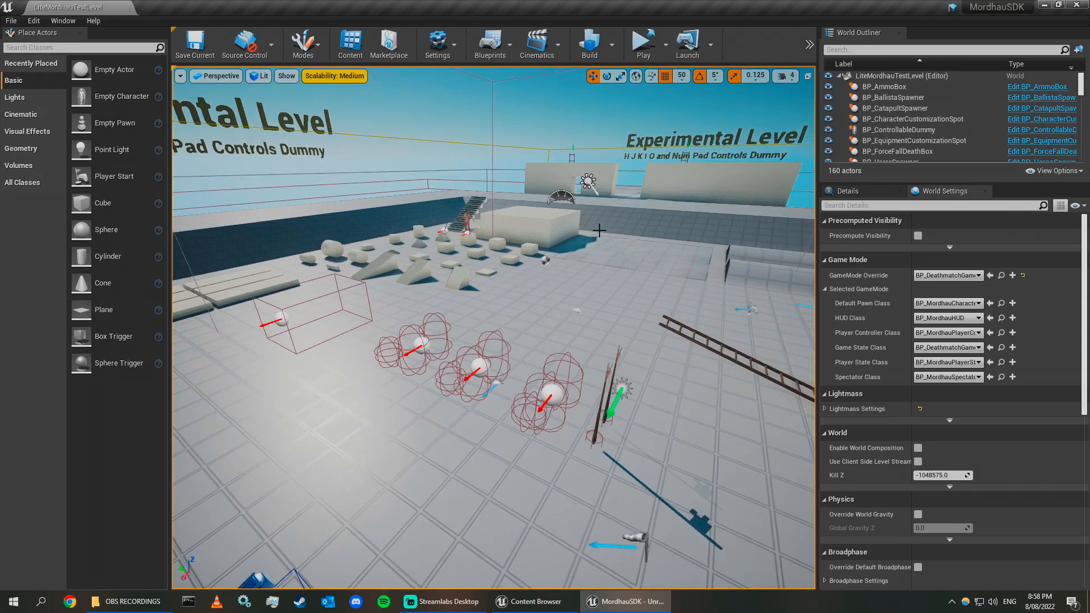
Create a new mod named whatever in the Mod Manager's New Mod Wizard, then close the Template Manager and Mod Manager.
click(809, 44)
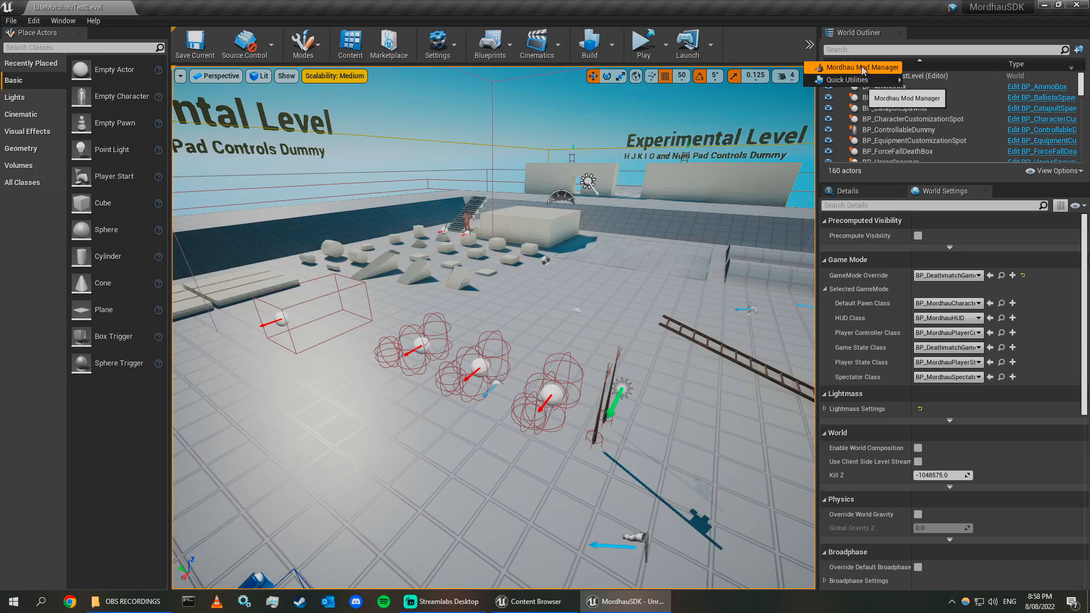
click(862, 69)
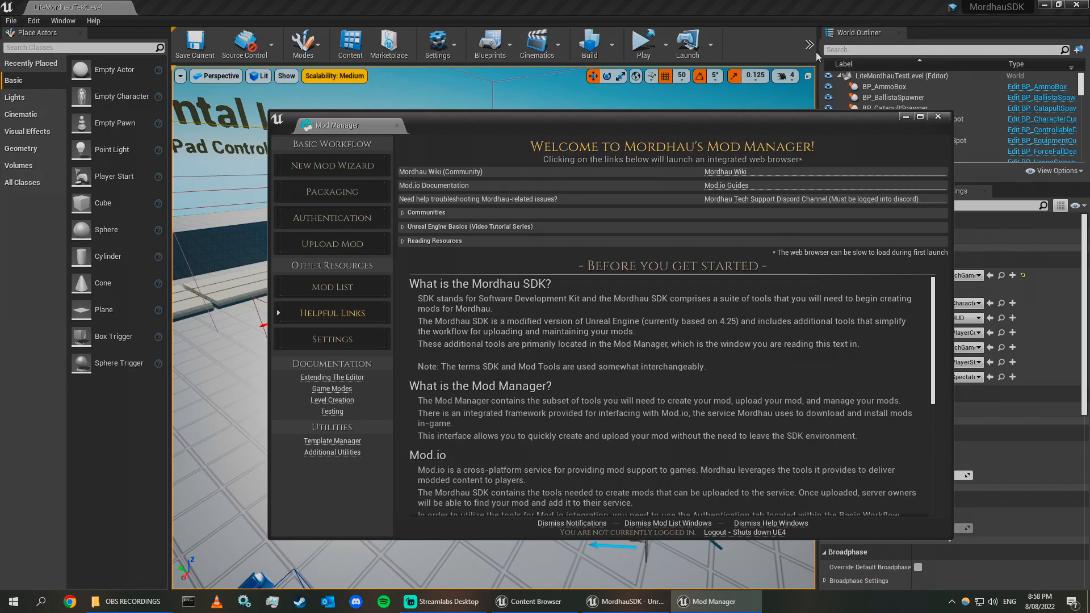
click(332, 165)
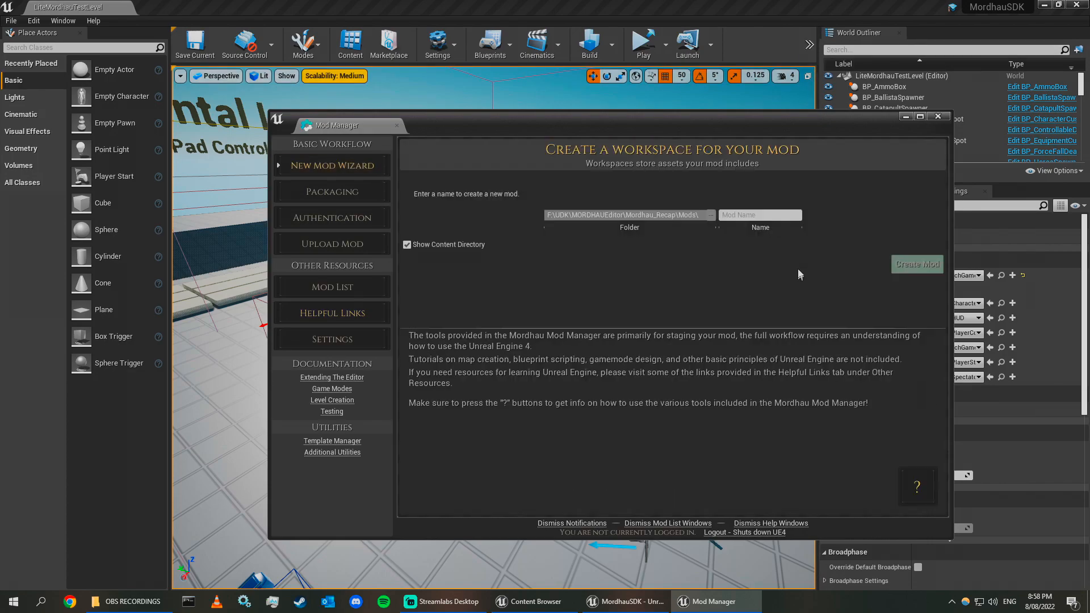
click(763, 215)
text(whatever)
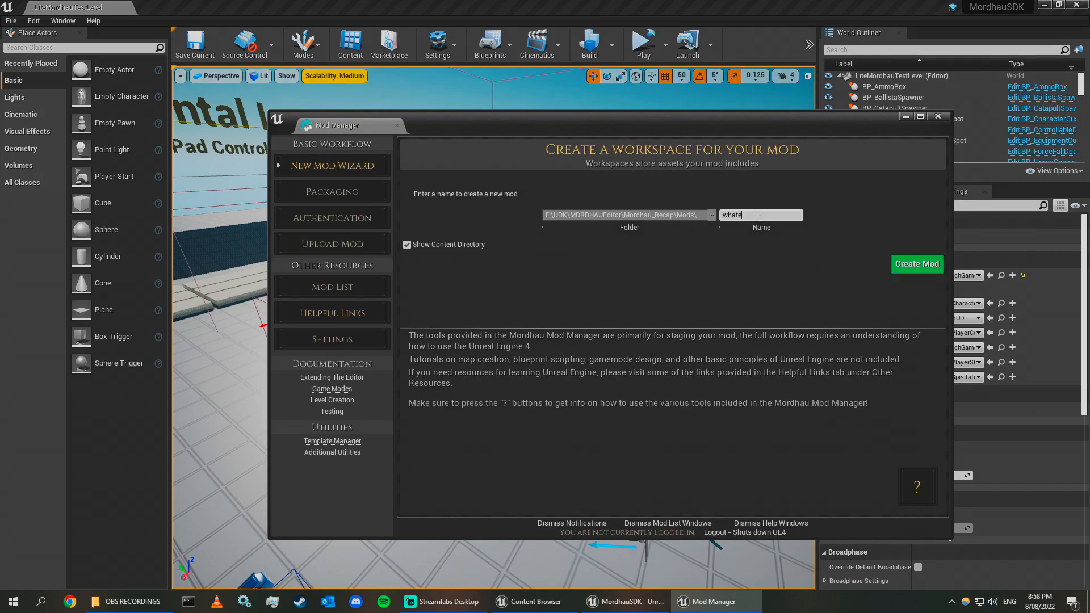
click(898, 263)
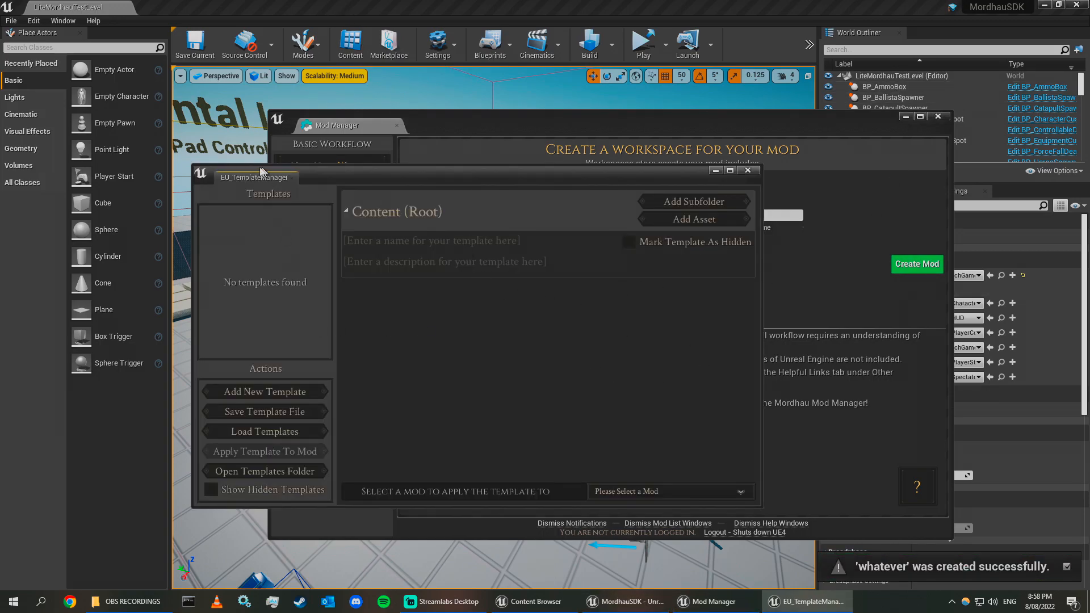
click(746, 170)
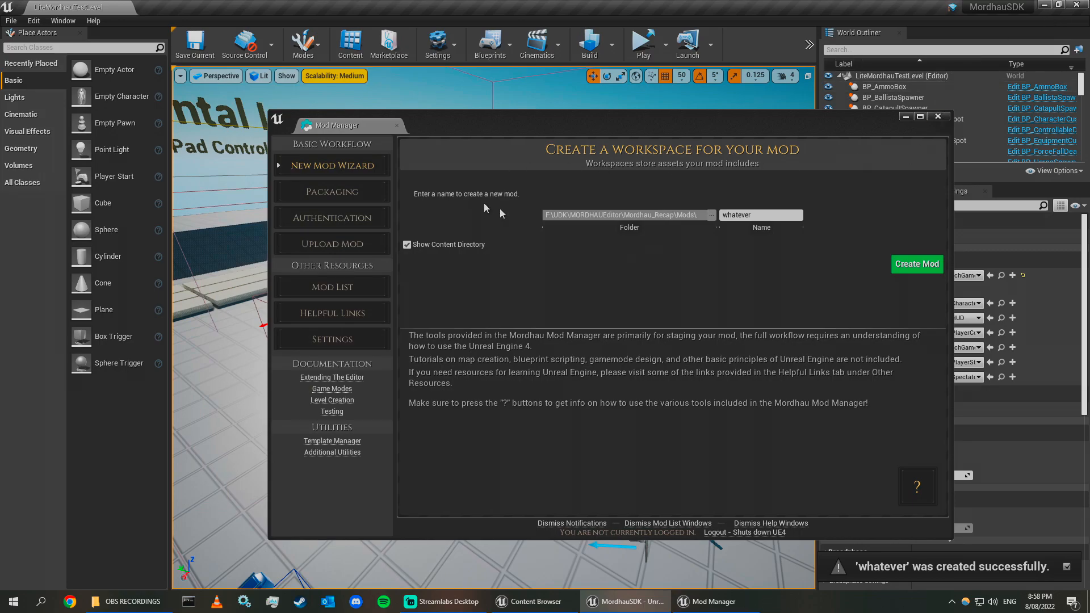
click(937, 117)
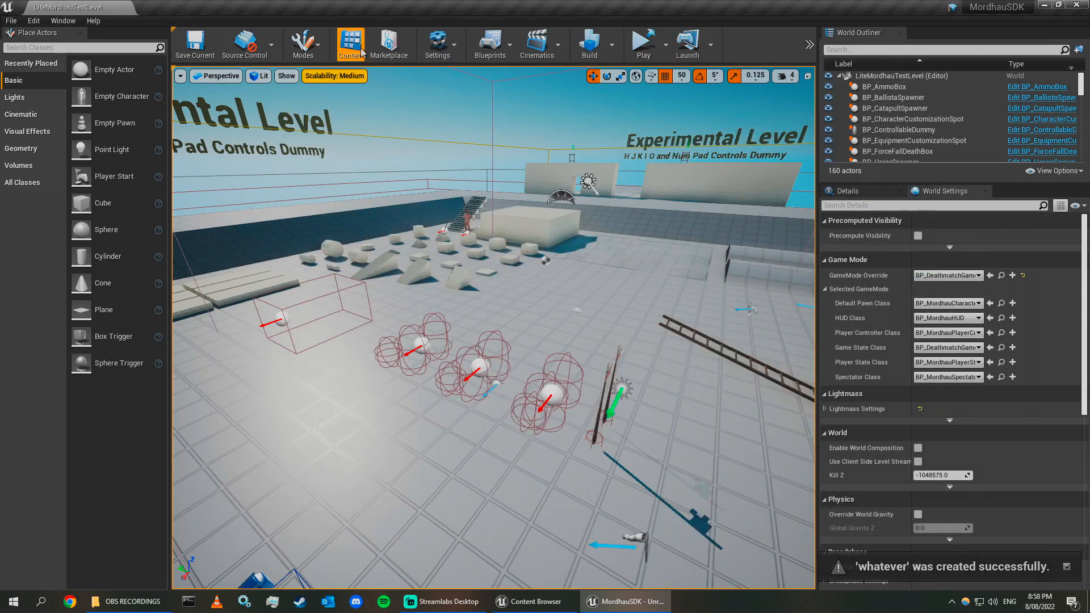
Bring back the Content Browser and examine the folder tree for the whatever Content folder.
click(360, 53)
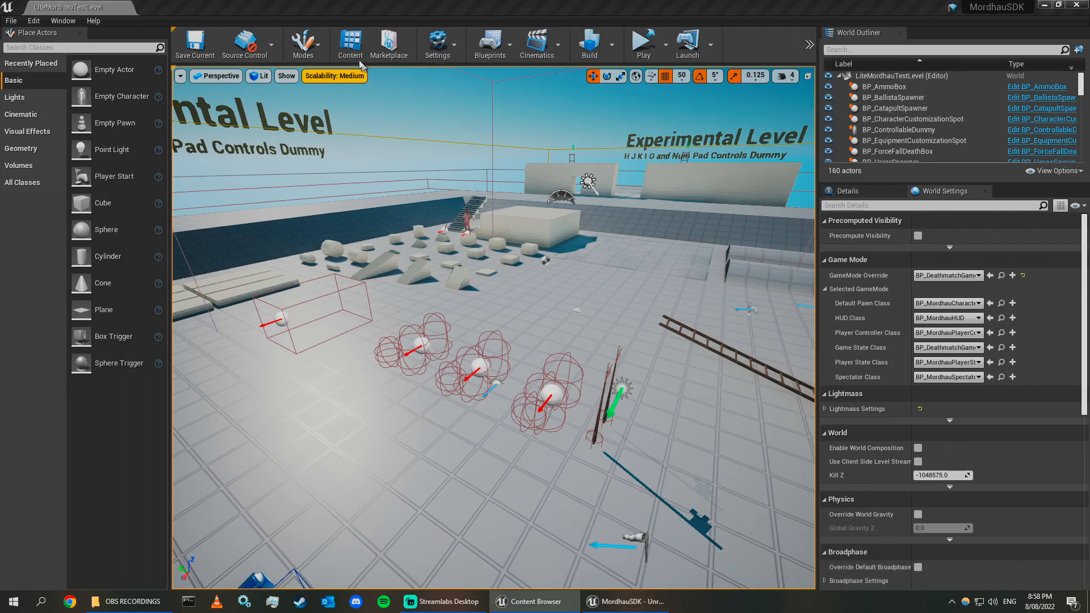
drag(1089, 267, 642, 174)
click(630, 202)
scroll(651, 306, up, 5)
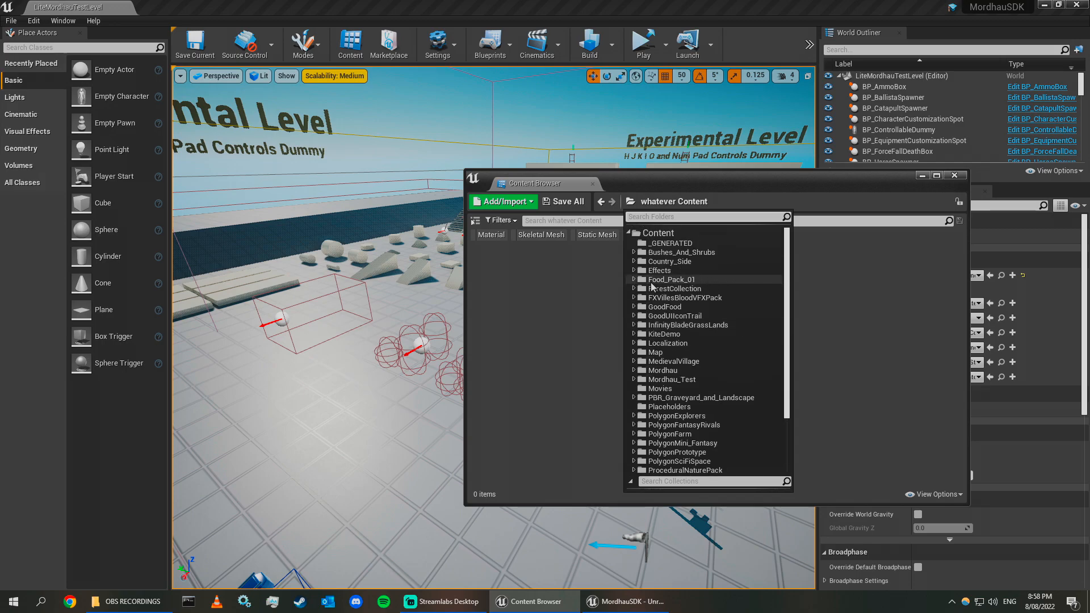
double_click(661, 233)
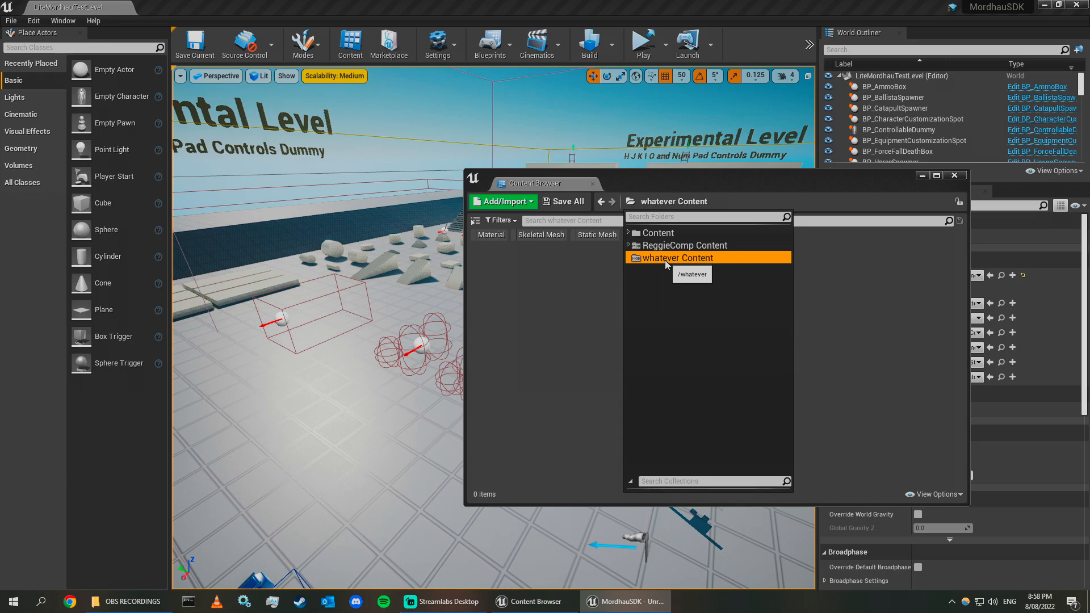
click(692, 185)
click(631, 202)
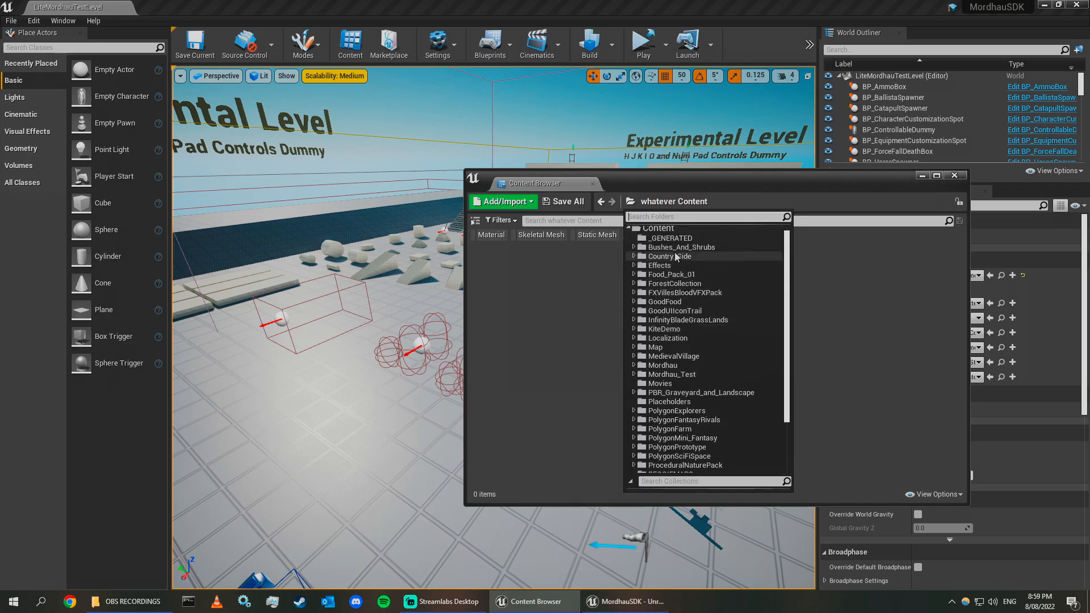
click(628, 230)
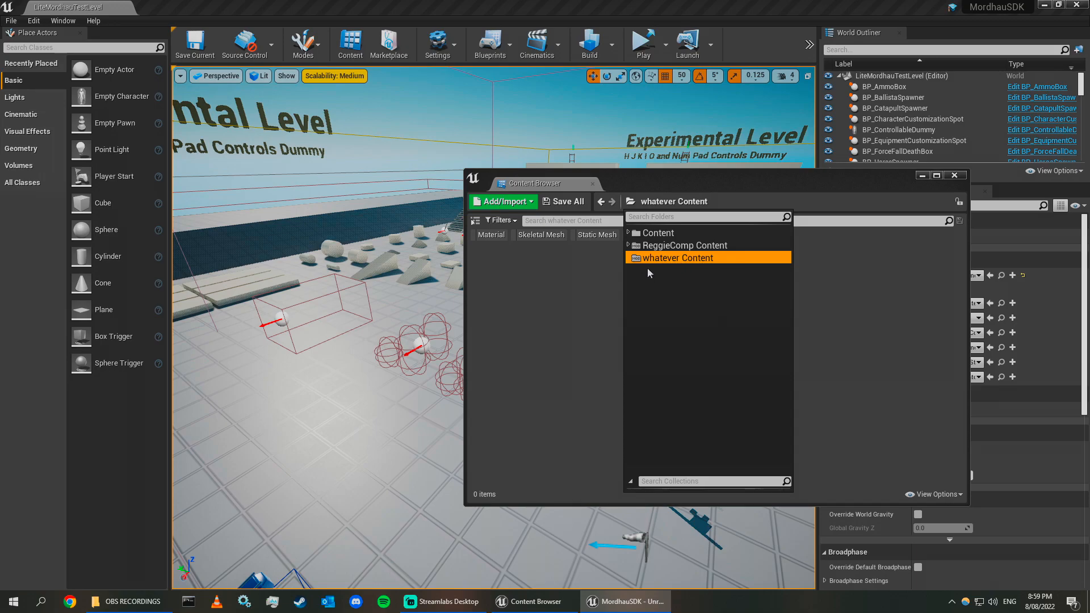
click(640, 181)
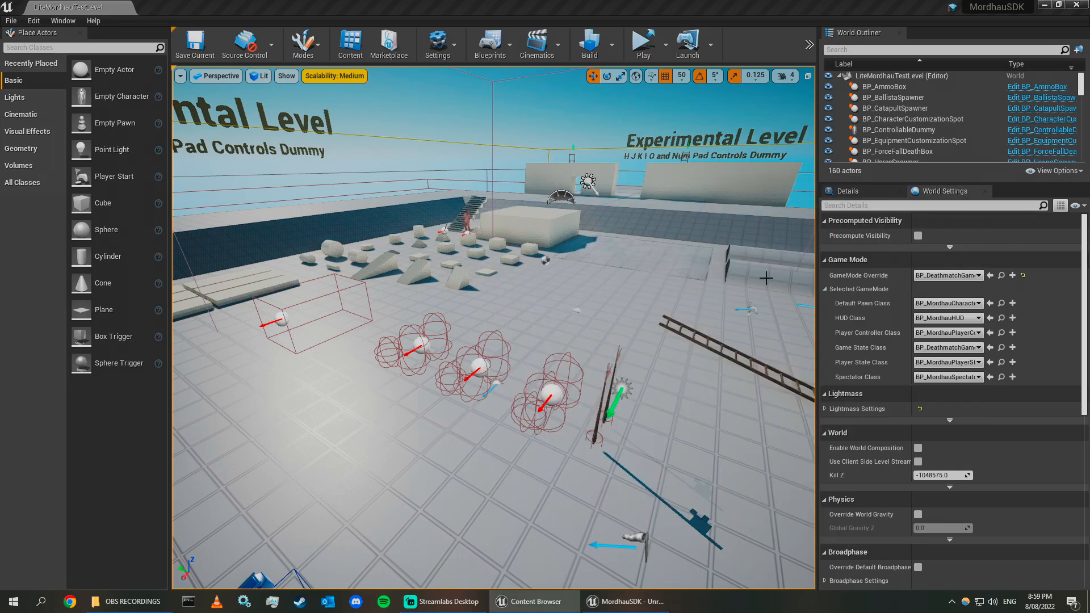
Create a new level from the Default template.
click(506, 5)
right_drag(506, 175, 519, 164)
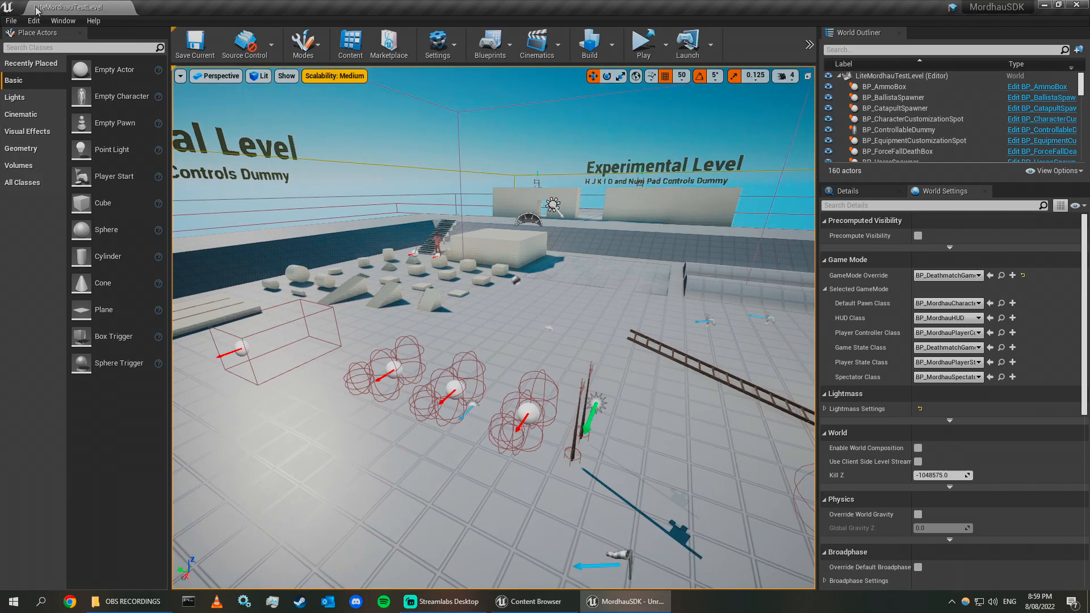
click(8, 24)
click(37, 43)
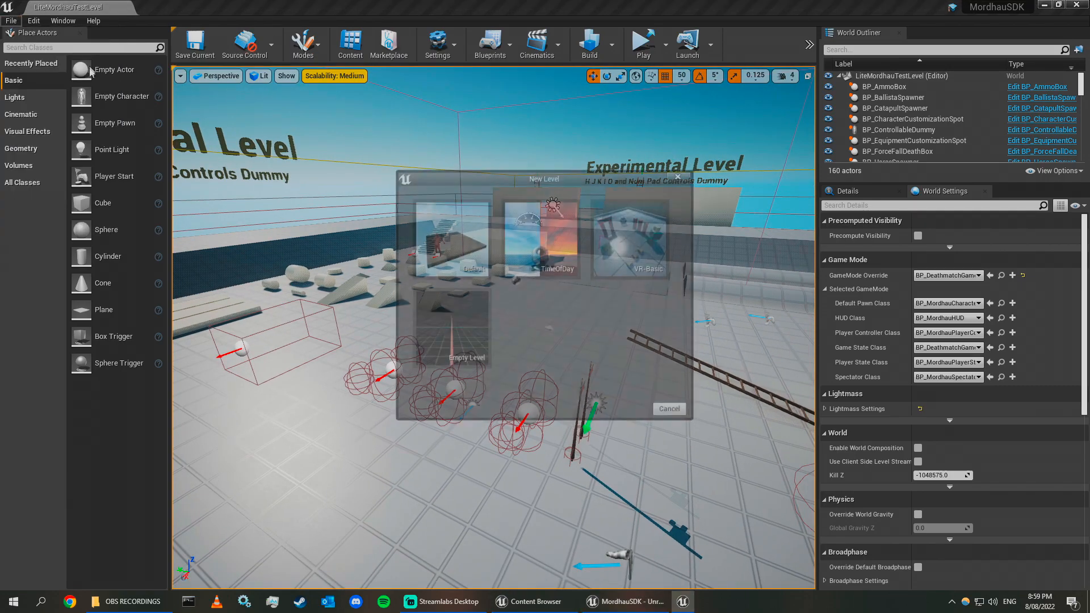
click(445, 246)
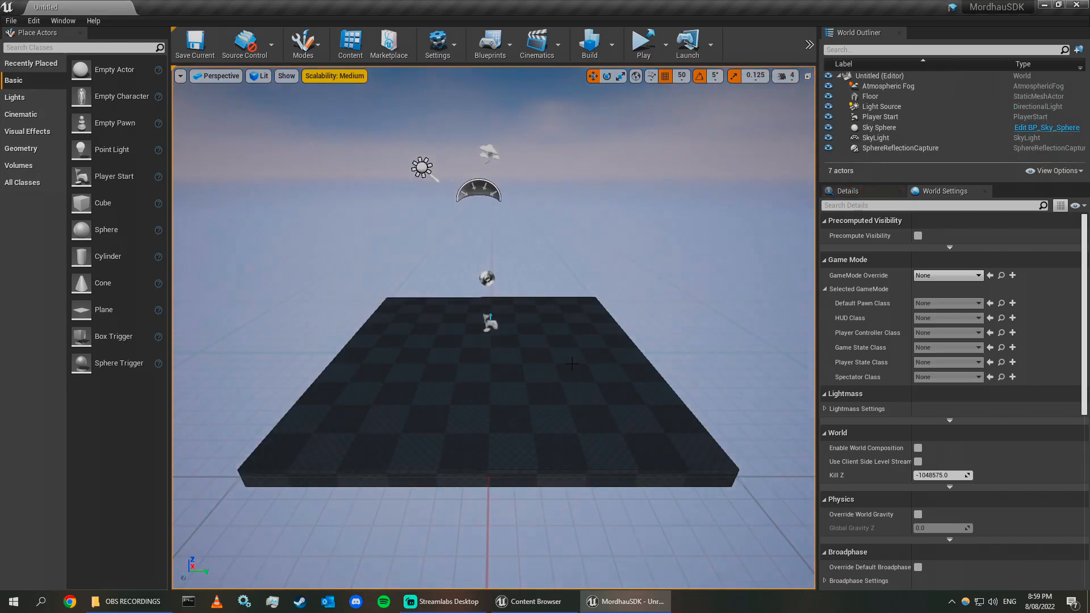
Delete the Atmospheric Fog actor from the new level.
right_drag(675, 326, 786, 278)
right_drag(786, 238, 807, 238)
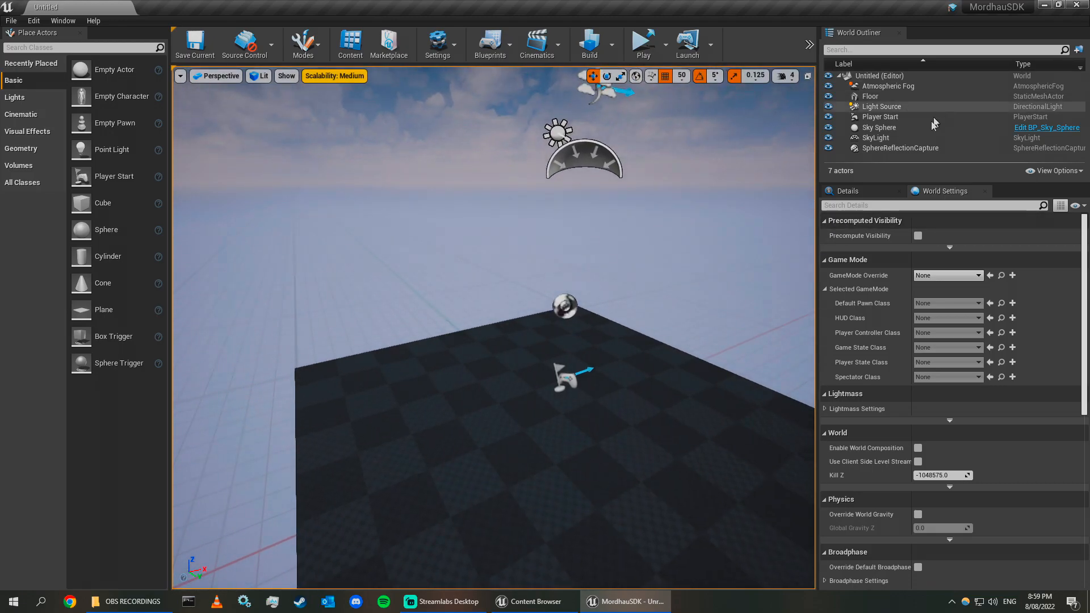
click(907, 86)
key(Delete)
Select the light source, sky sphere and floor in the viewport to identify the level's actors.
right_drag(593, 244, 620, 227)
click(492, 175)
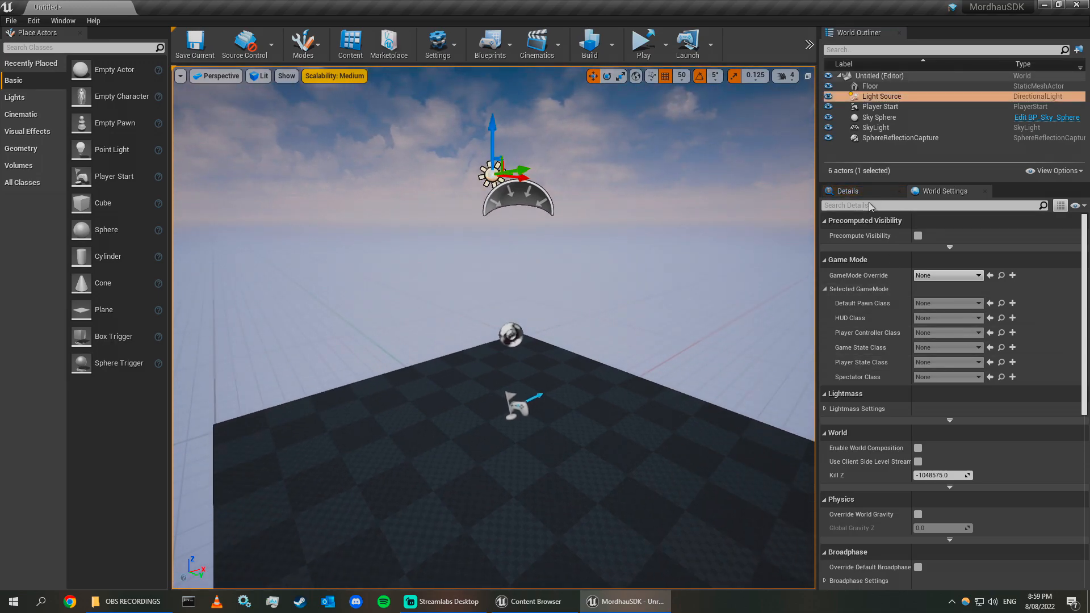
click(697, 204)
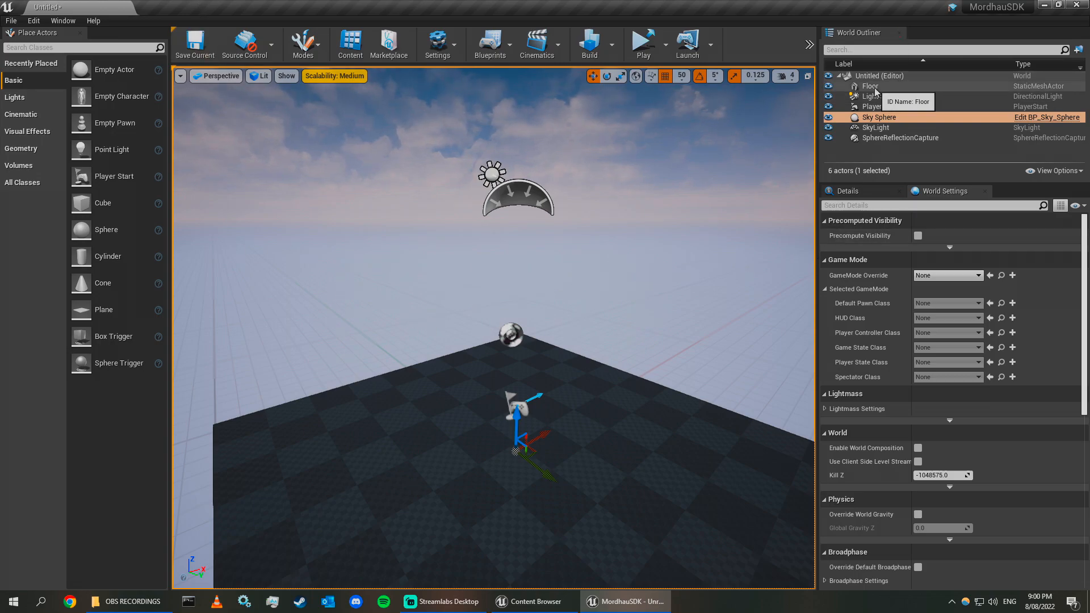
right_drag(609, 410, 590, 378)
click(601, 397)
Try moving the floor, then undo the move.
drag(550, 342, 521, 342)
key(ctrl+z)
right_drag(521, 342, 525, 349)
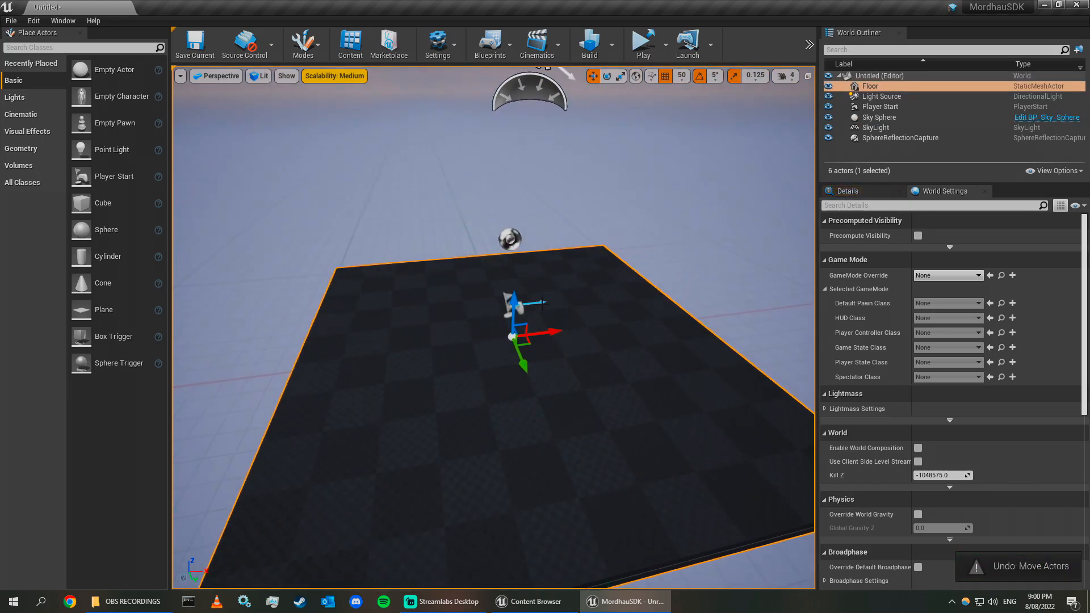
Select the Light Source and browse its properties in the Details panel.
click(513, 308)
right_drag(513, 309, 528, 357)
click(512, 219)
right_drag(420, 287, 835, 248)
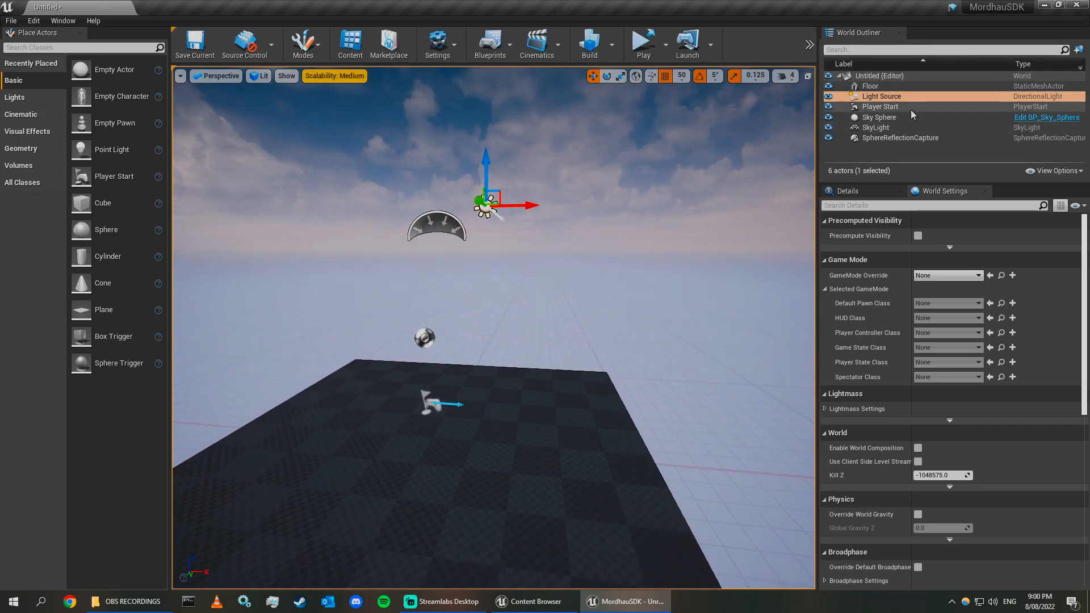
key(s)
right_drag(664, 395, 616, 423)
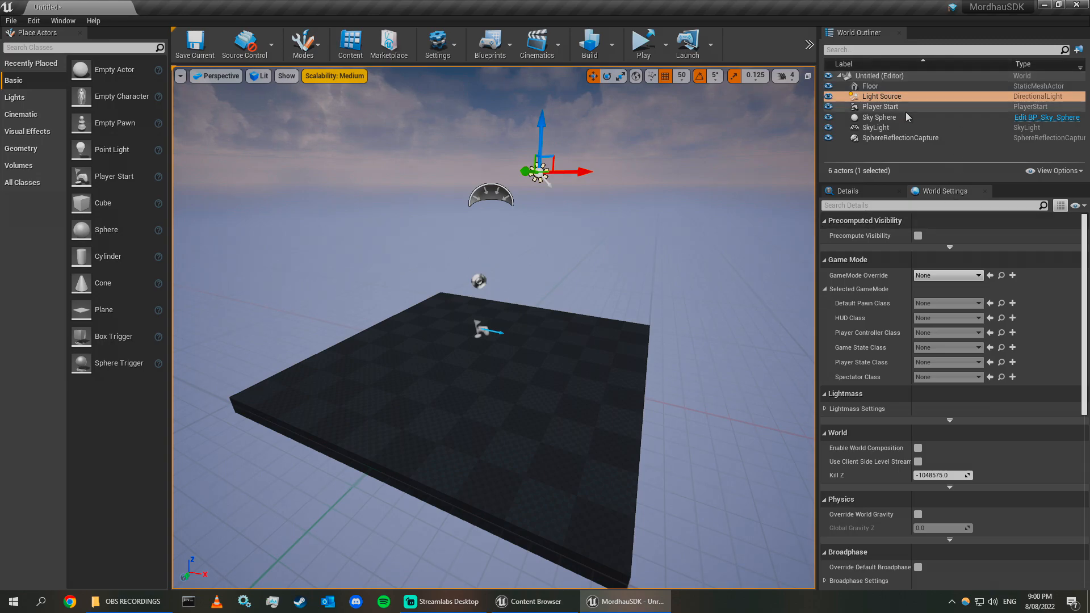
click(895, 96)
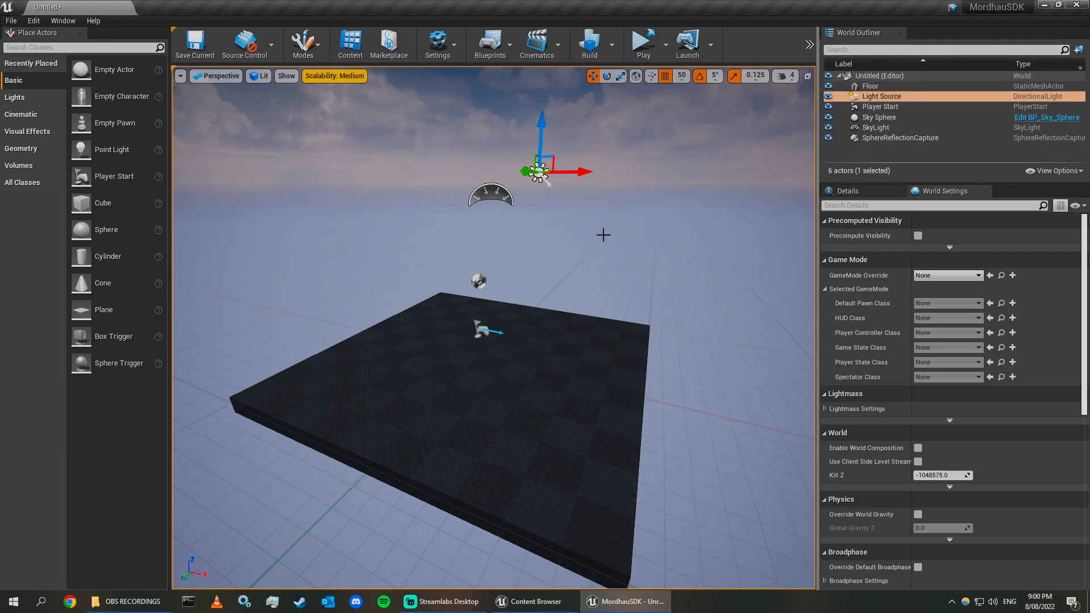
right_drag(611, 231, 679, 168)
key(w)
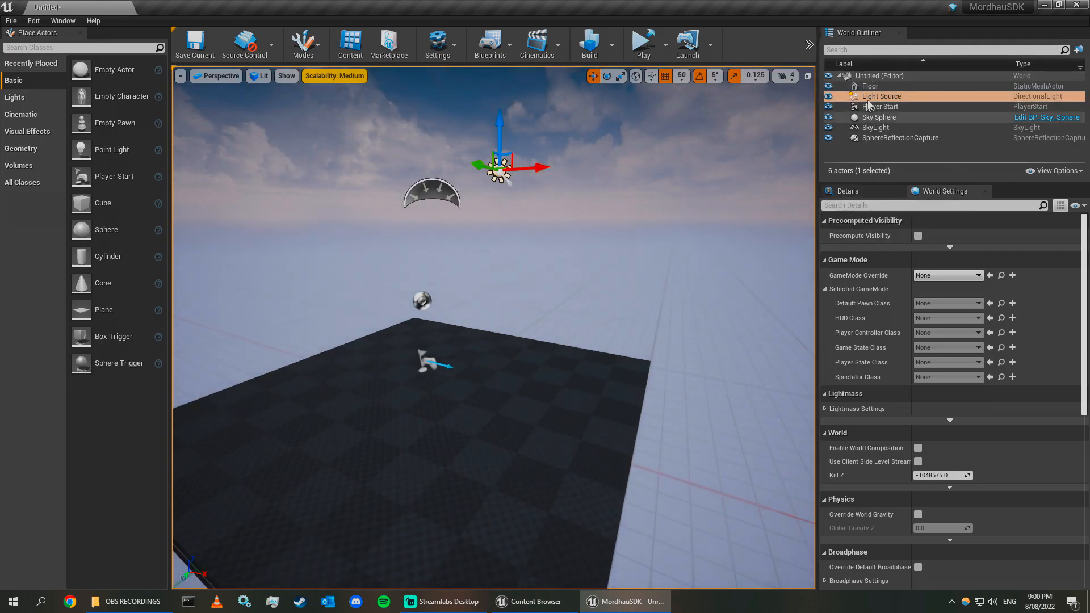
click(865, 192)
scroll(987, 339, down, 3)
scroll(988, 339, up, 3)
scroll(1009, 459, down, 10)
scroll(1009, 455, up, 10)
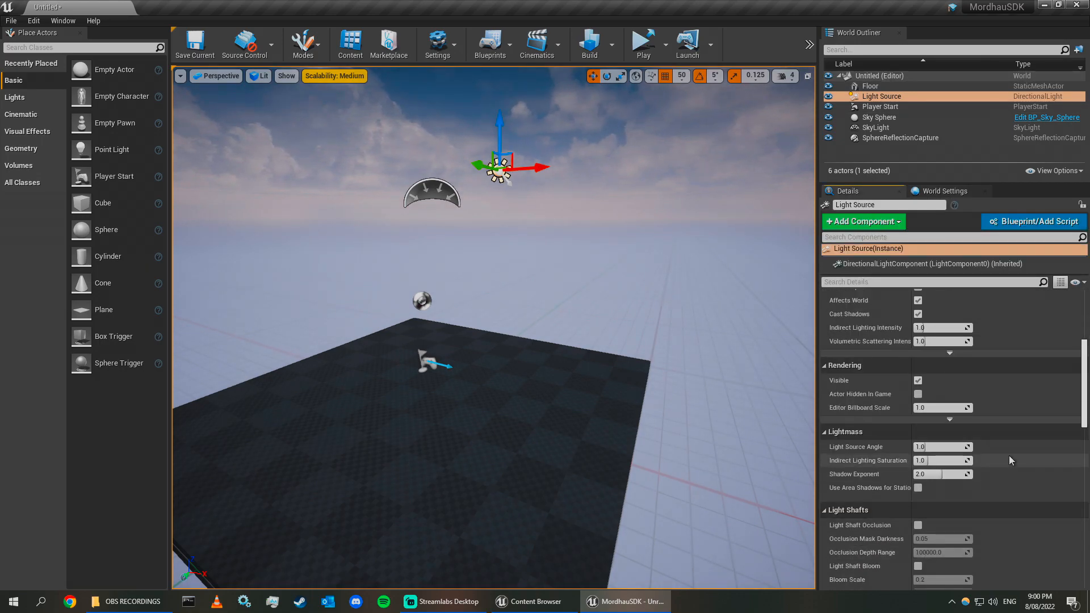
right_drag(502, 386, 434, 349)
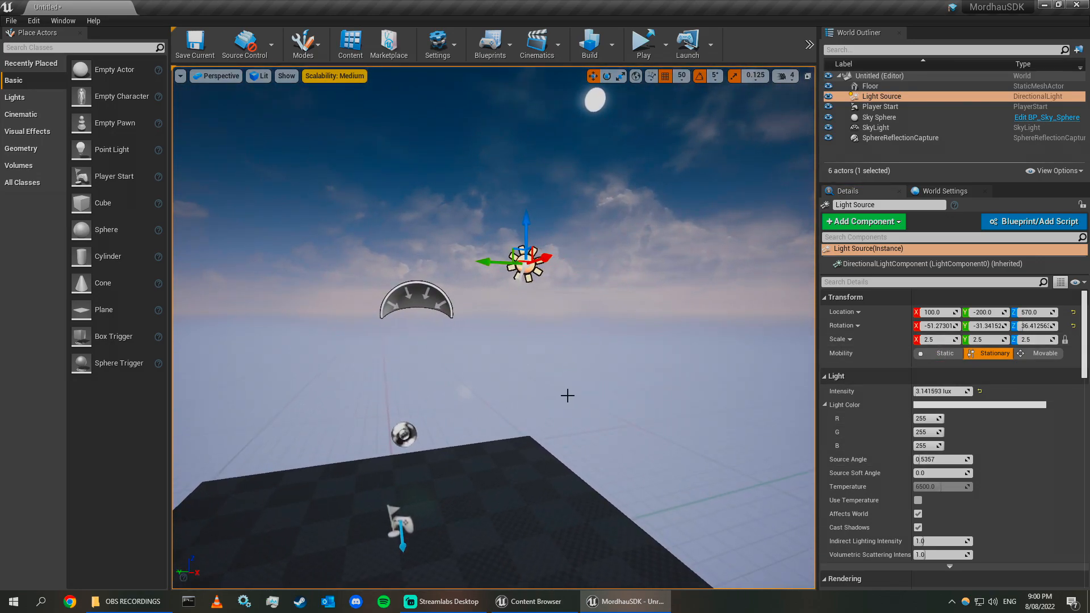
Shift the light source's location to about X 162 and Y -235.
drag(940, 312, 971, 312)
right_drag(624, 318, 812, 369)
key(a)
key(s)
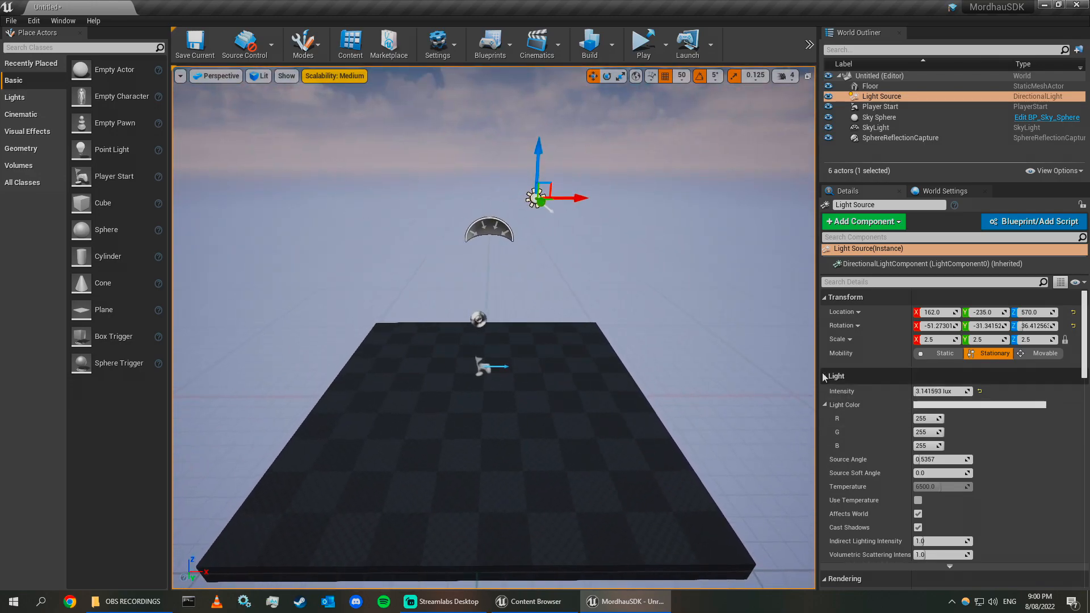
key(w)
right_drag(643, 301, 625, 272)
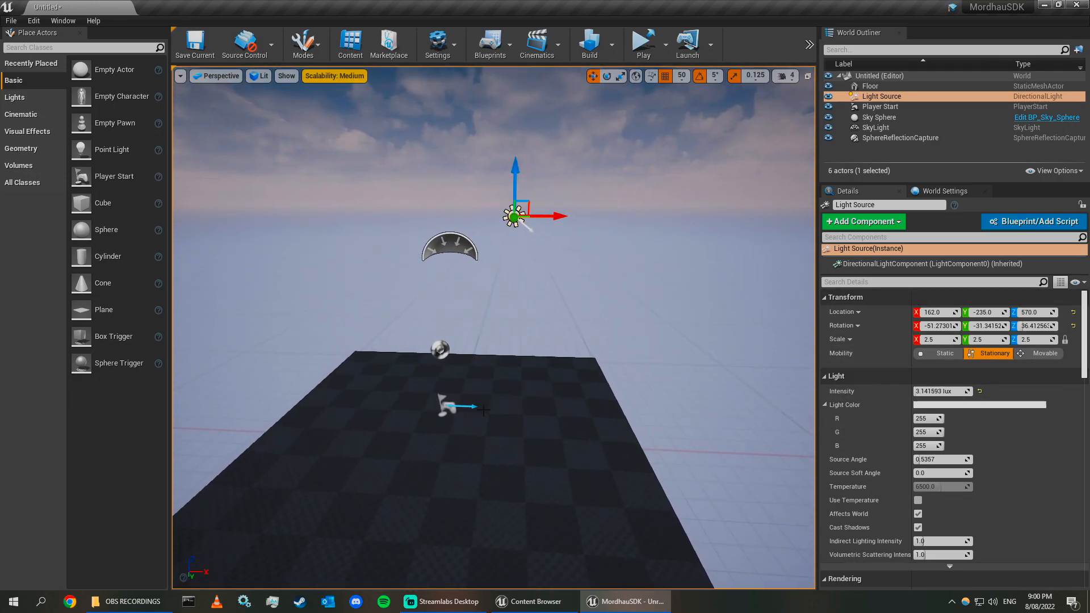
key(d)
right_drag(386, 318, 266, 335)
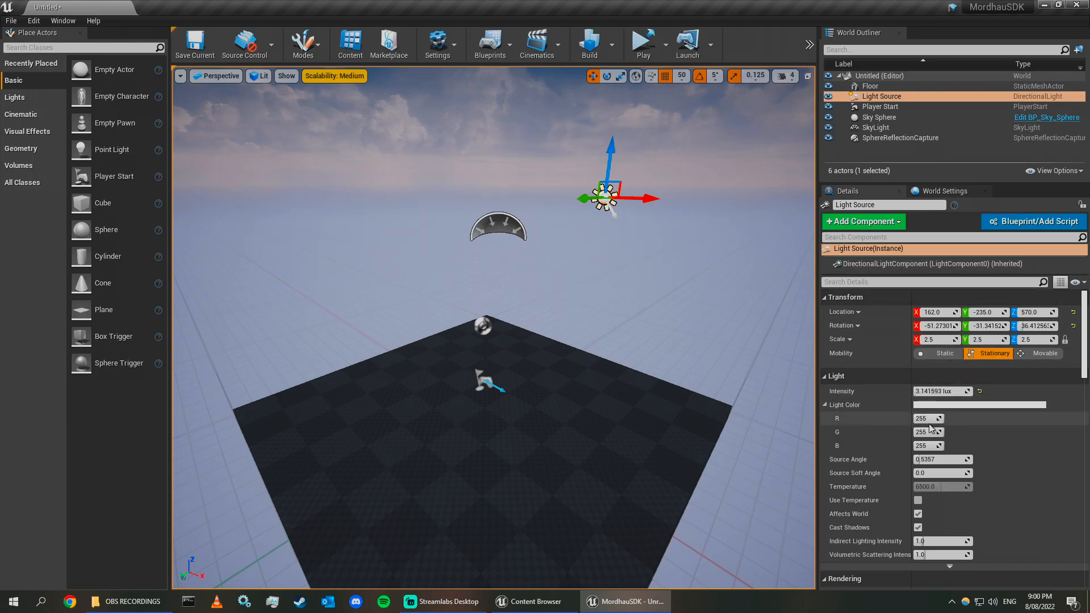
right_drag(485, 280, 559, 232)
key(w)
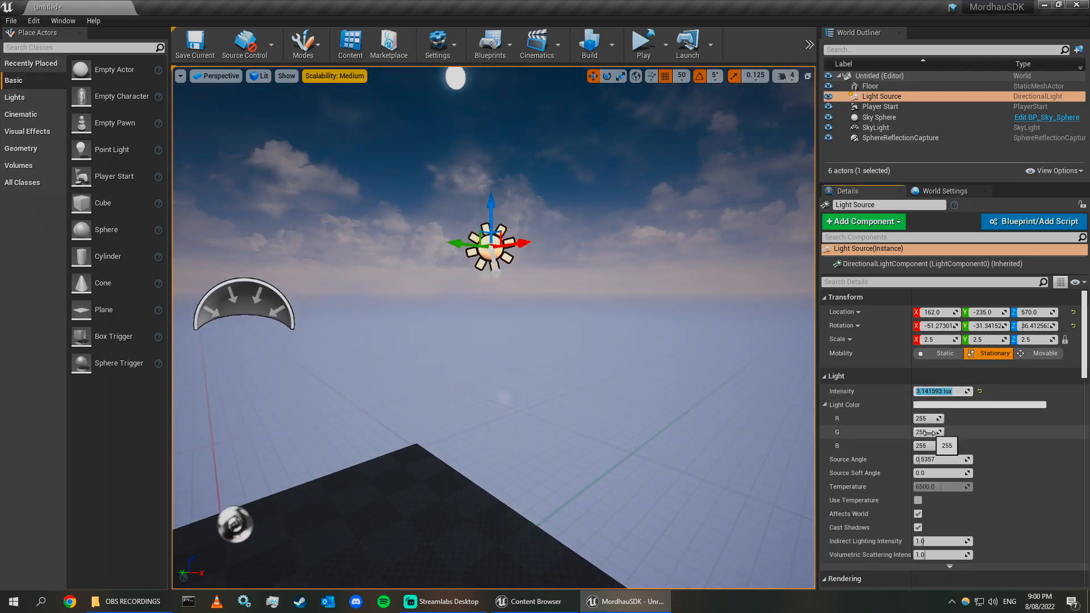
scroll(942, 481, down, 3)
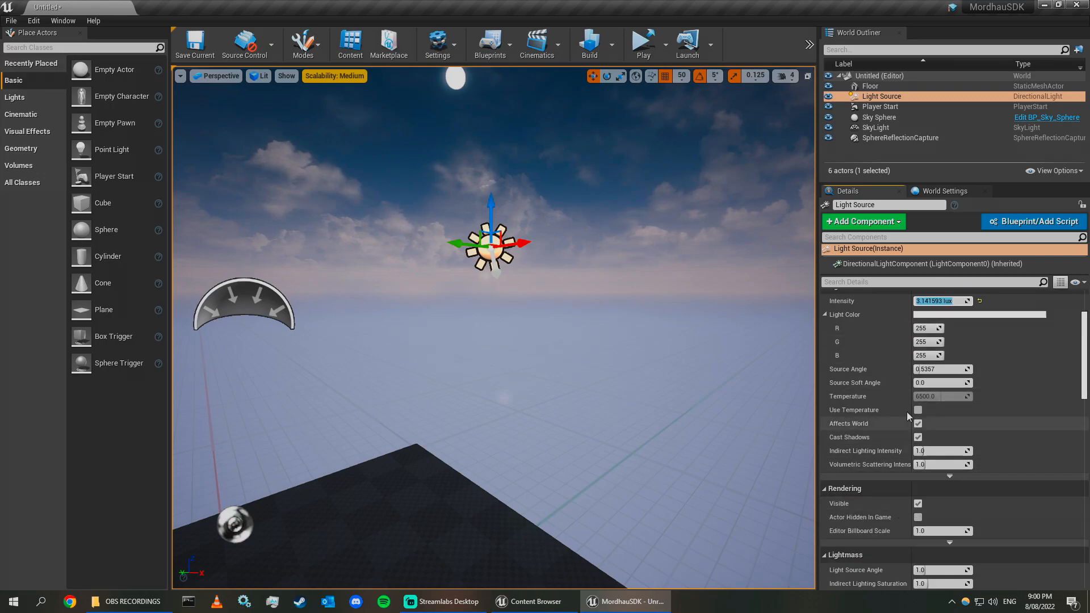
scroll(950, 491, down, 4)
scroll(954, 483, up, 7)
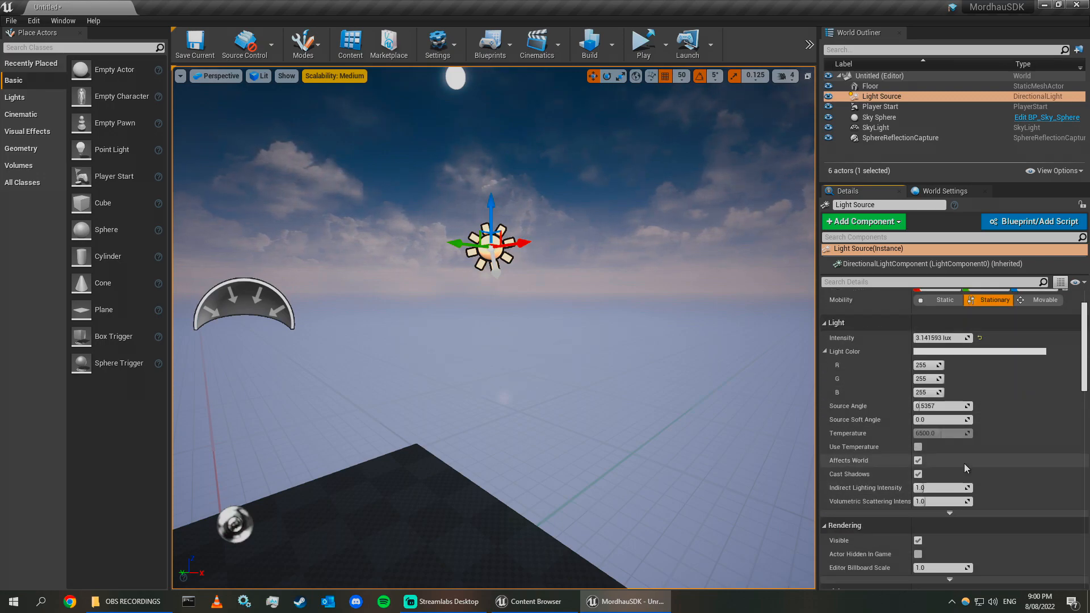
right_drag(485, 278, 460, 307)
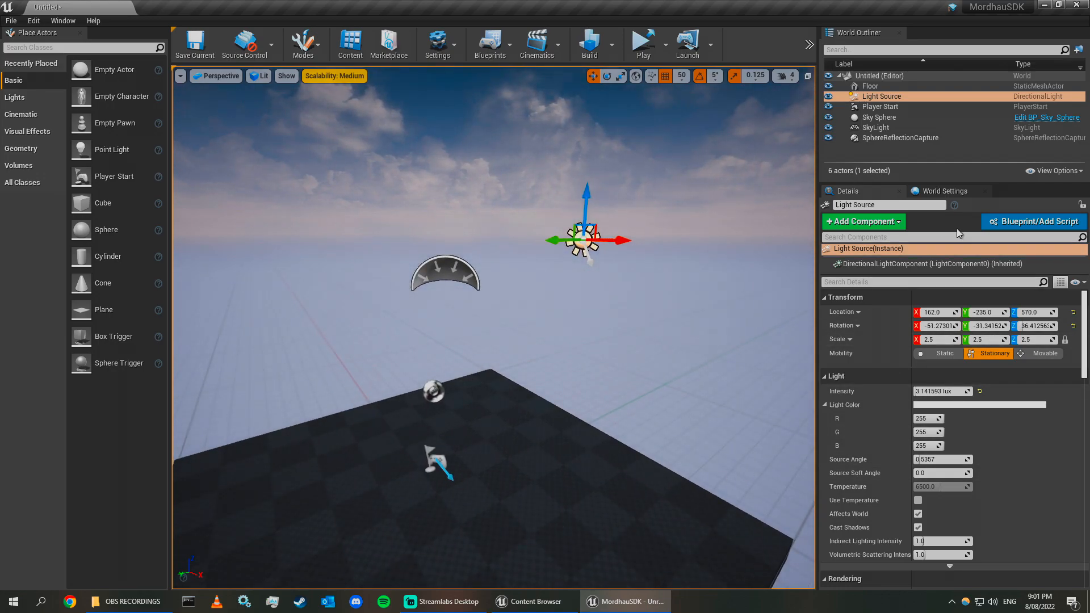
Open World Settings and set the GameMode Override to BP_DeathmatchGameMode.
click(953, 191)
mouse_move(686, 357)
right_down()
mouse_move(675, 359)
mouse_move(682, 369)
right_up()
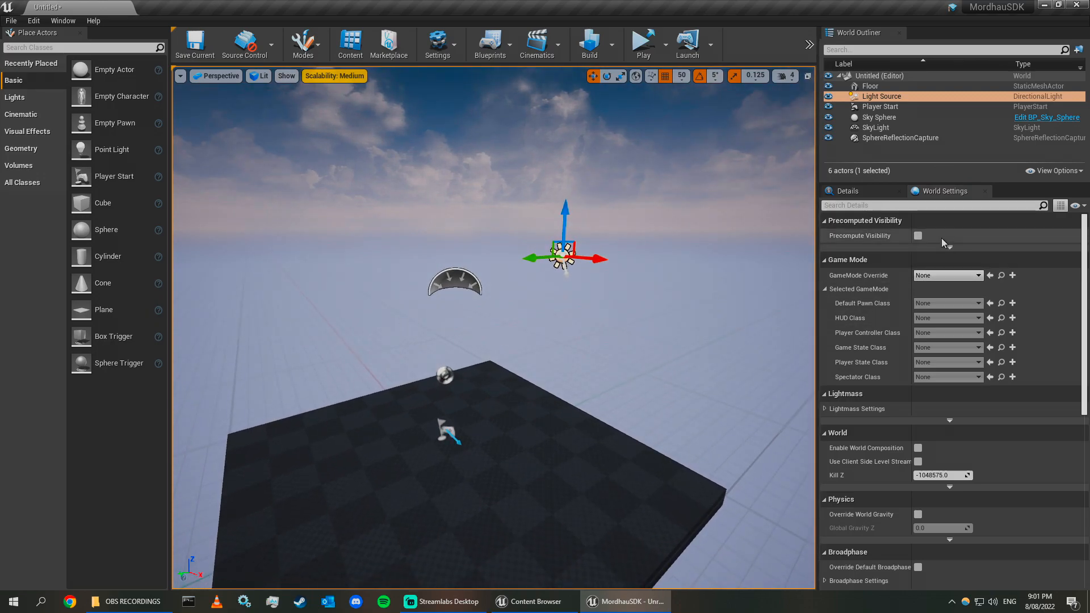
scroll(959, 340, down, 5)
scroll(970, 386, up, 5)
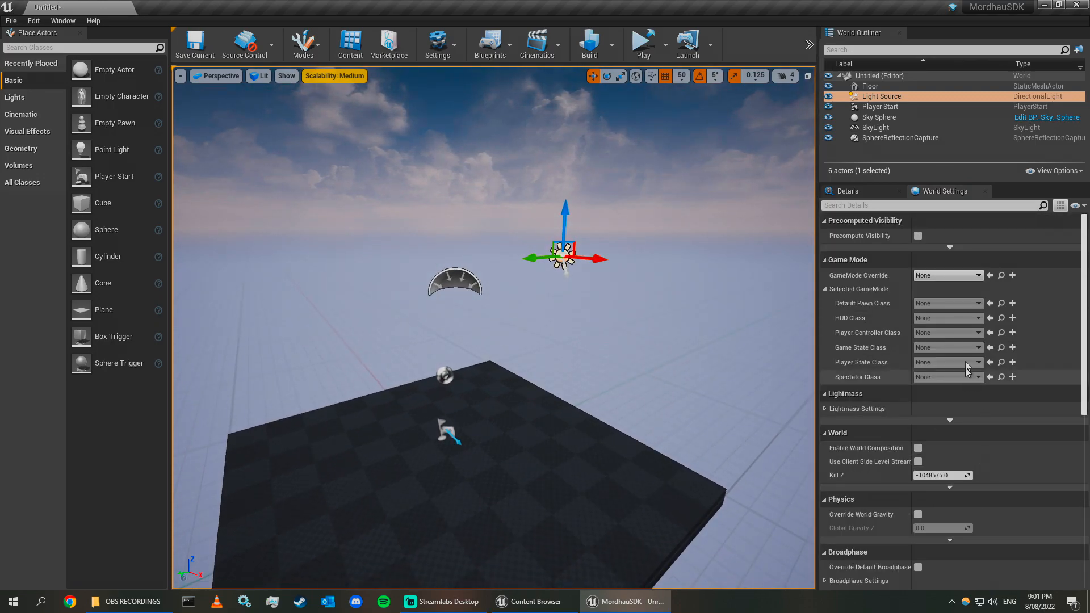
click(964, 276)
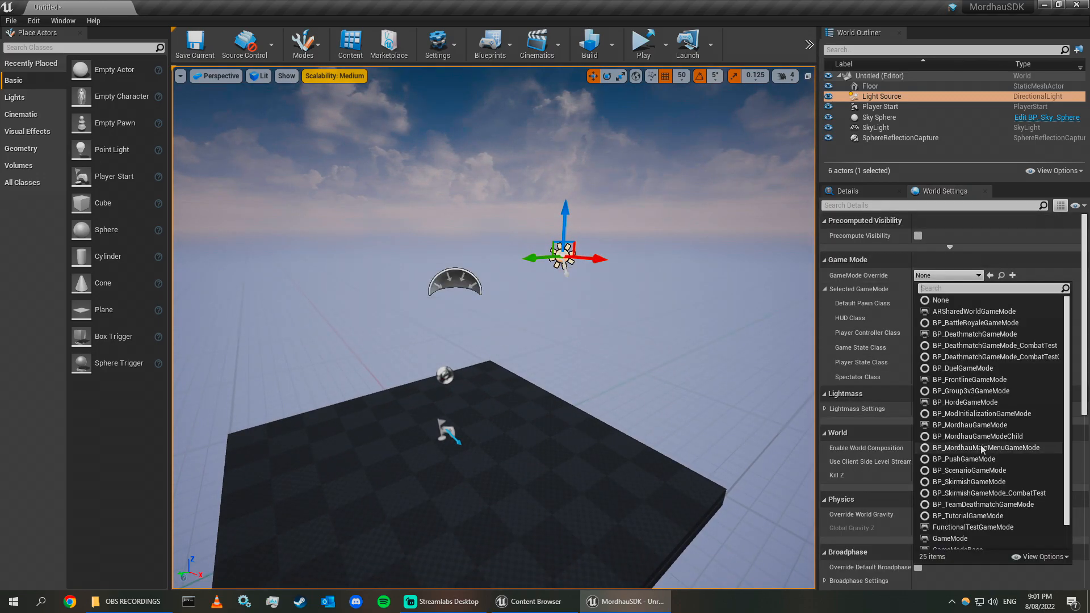
click(975, 336)
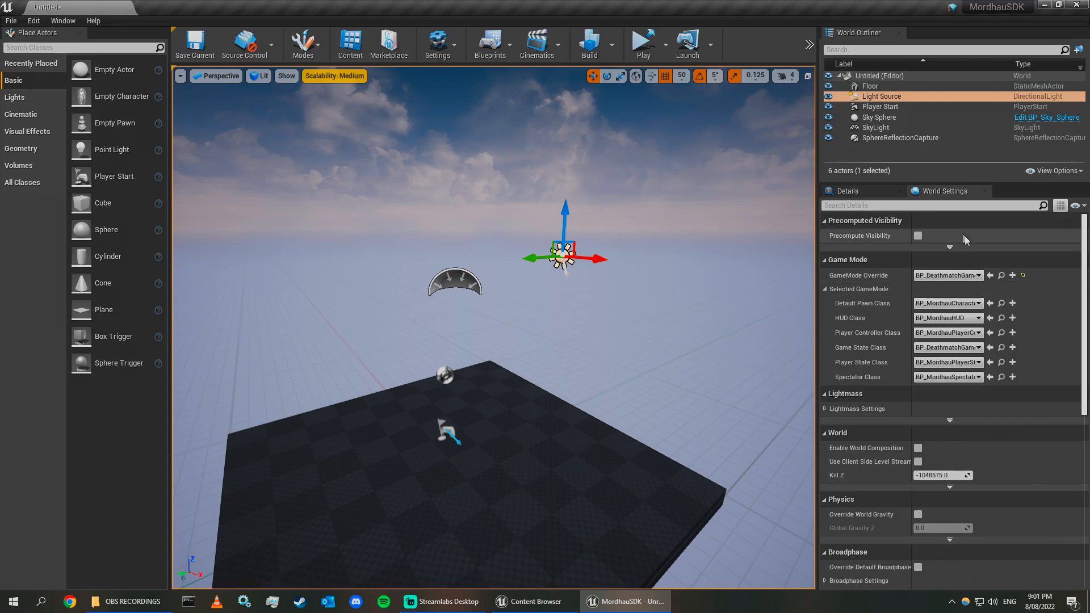
Browse the list of available game modes for the GameMode Override.
click(956, 278)
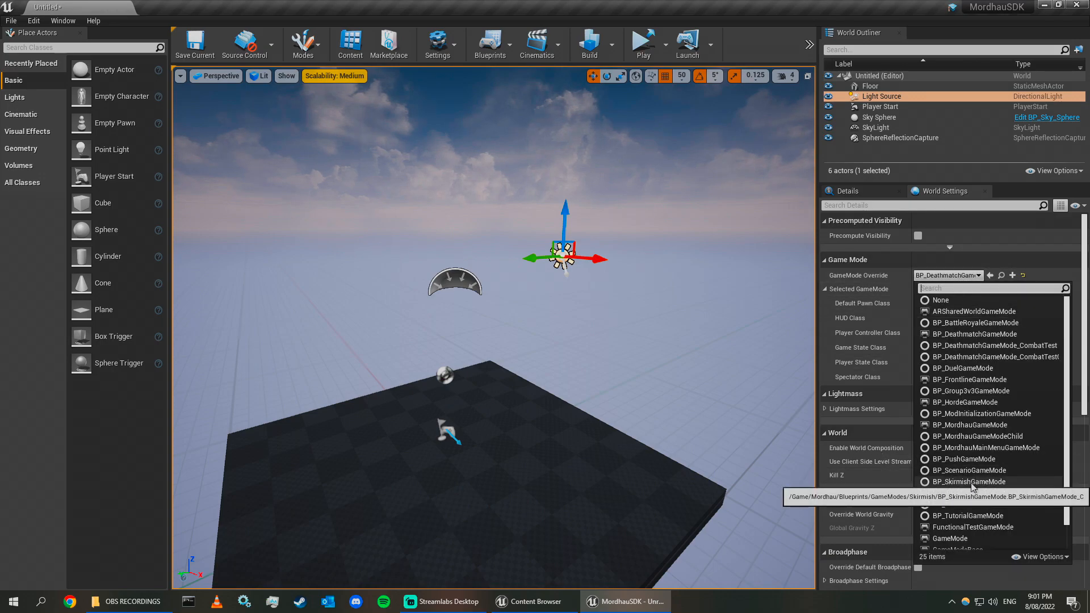
scroll(970, 420, down, 1)
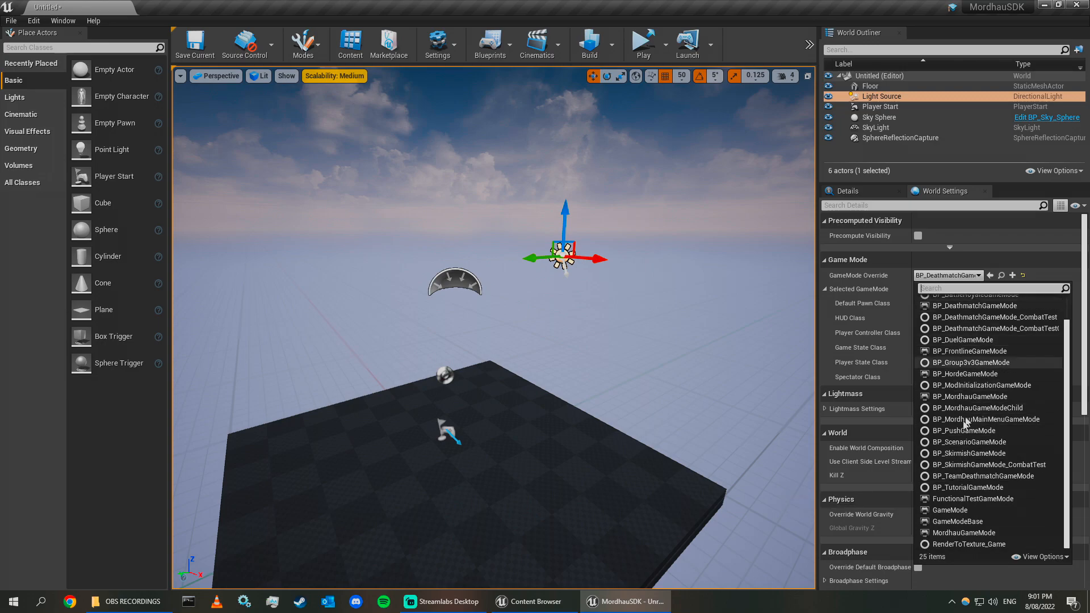
scroll(993, 527, up, 1)
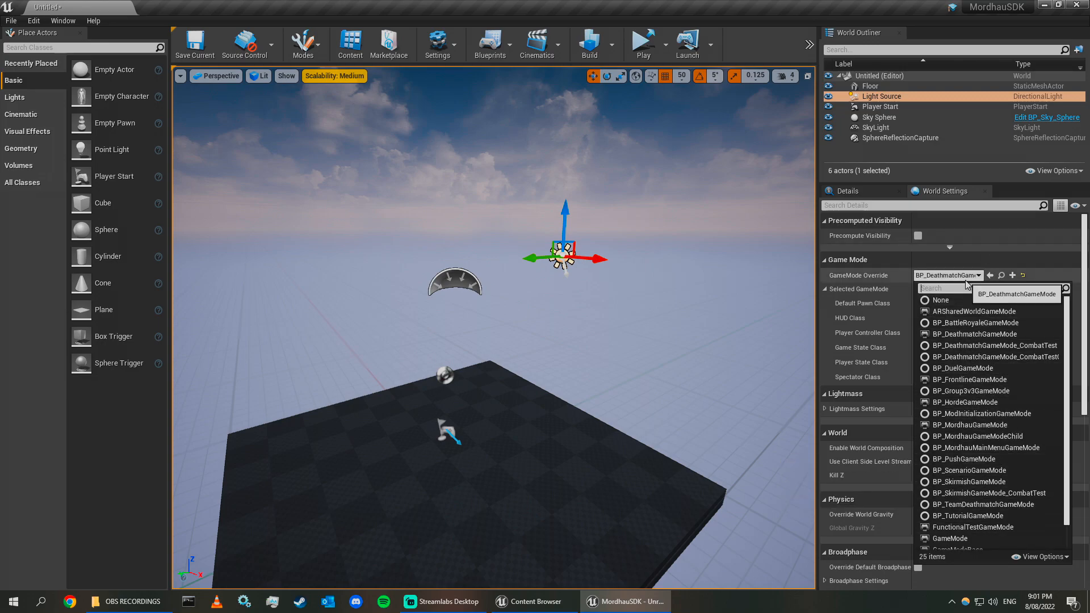
click(982, 300)
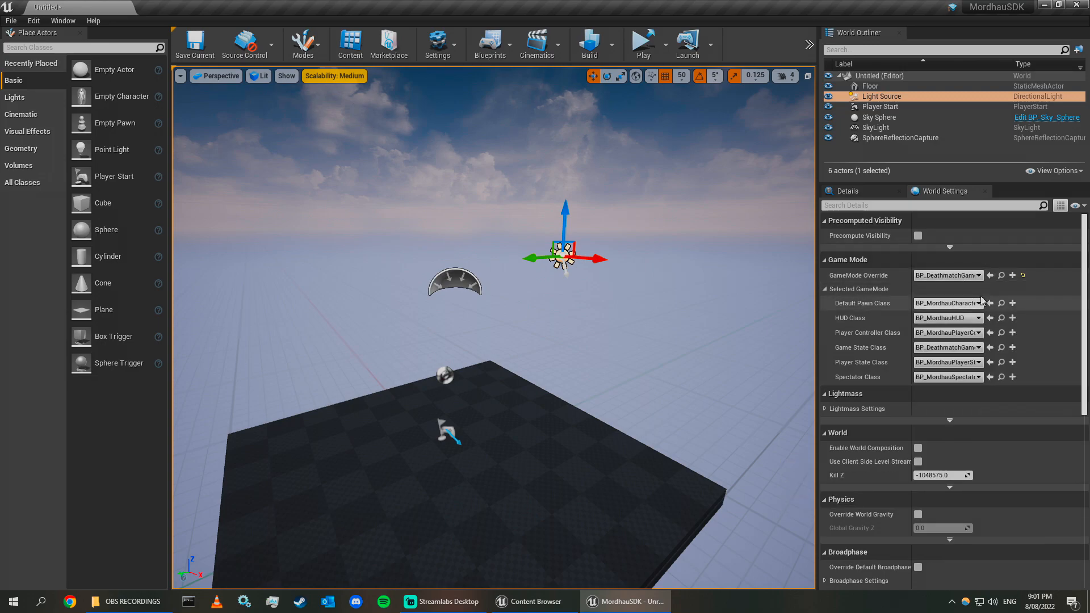
click(944, 276)
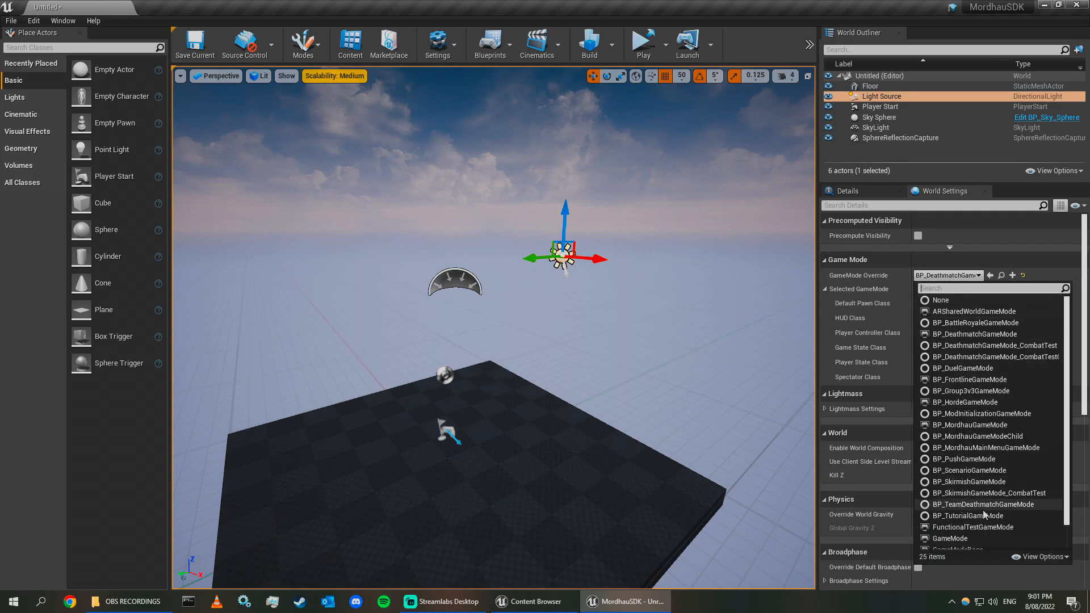
scroll(988, 428, down, 1)
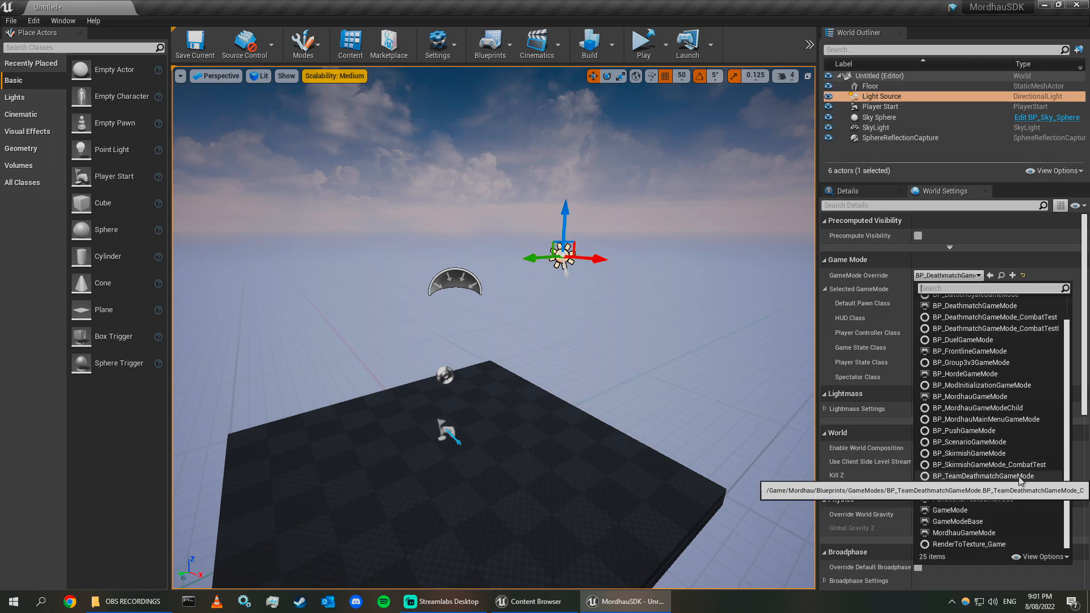
scroll(988, 545, up, 1)
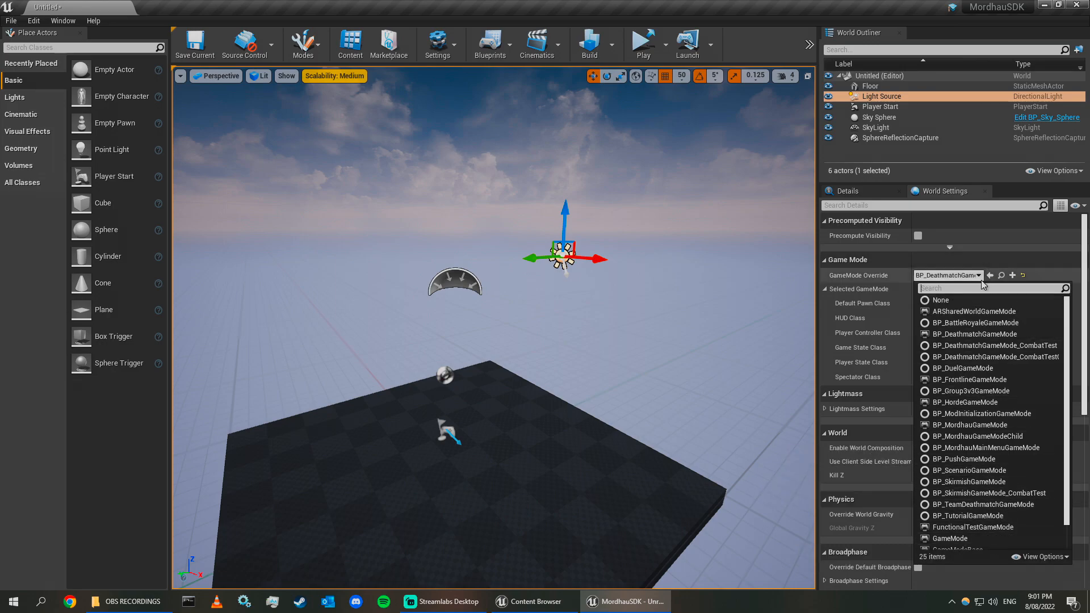
click(964, 277)
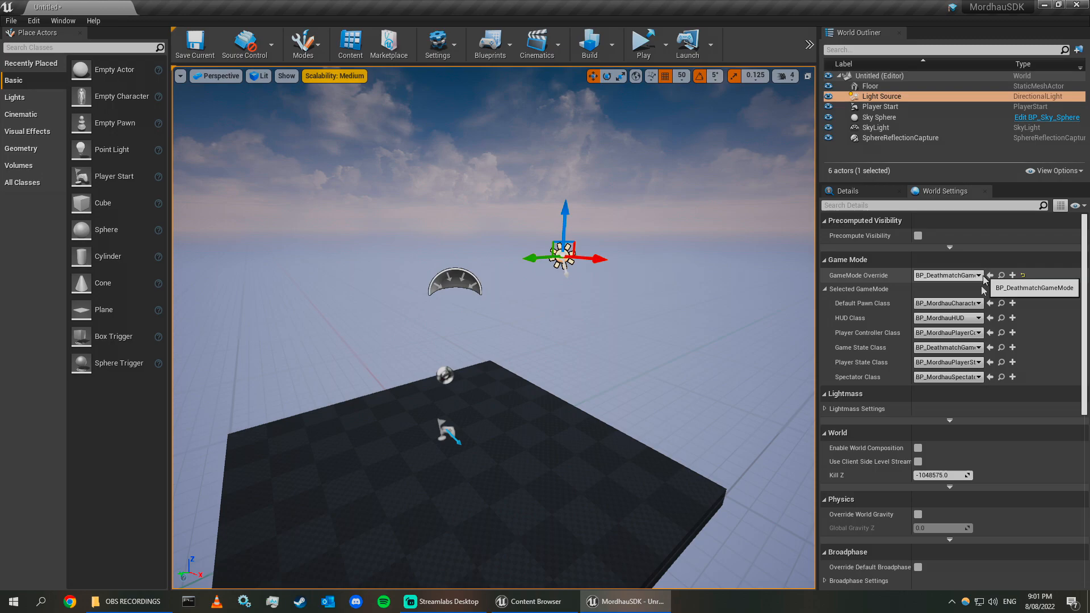
Examine the Kill Z setting and fly around the level to review the scene.
click(942, 476)
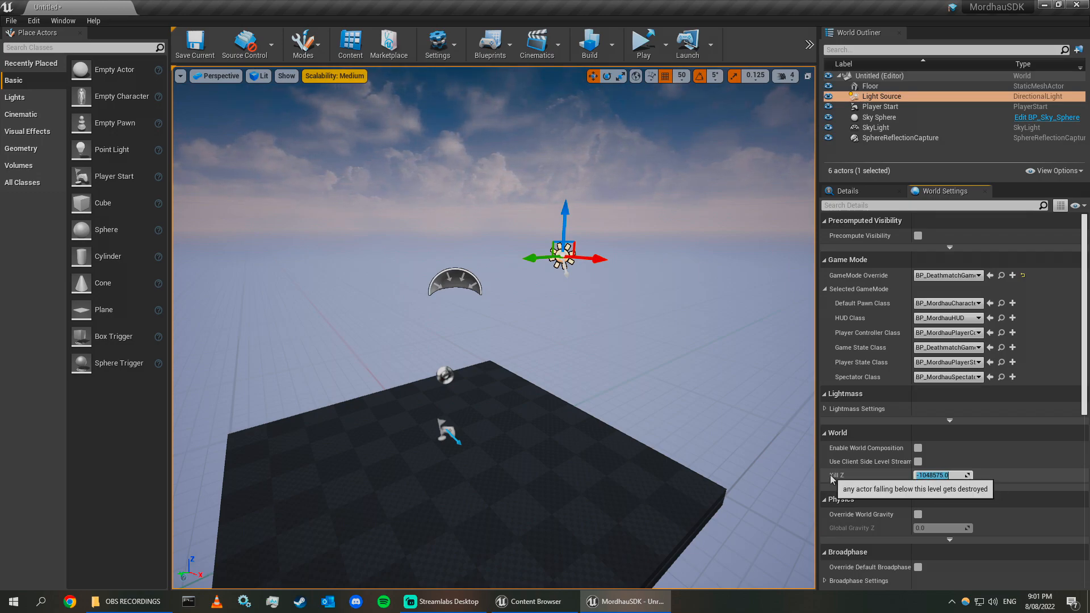
key(d)
right_drag(743, 437, 715, 454)
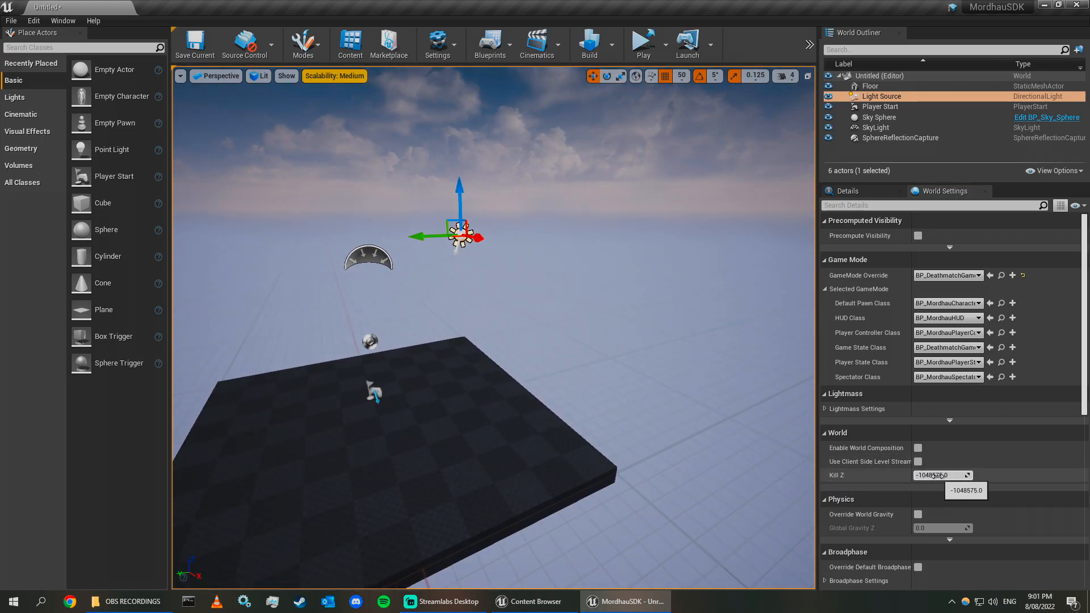
key(d)
right_drag(764, 451, 659, 463)
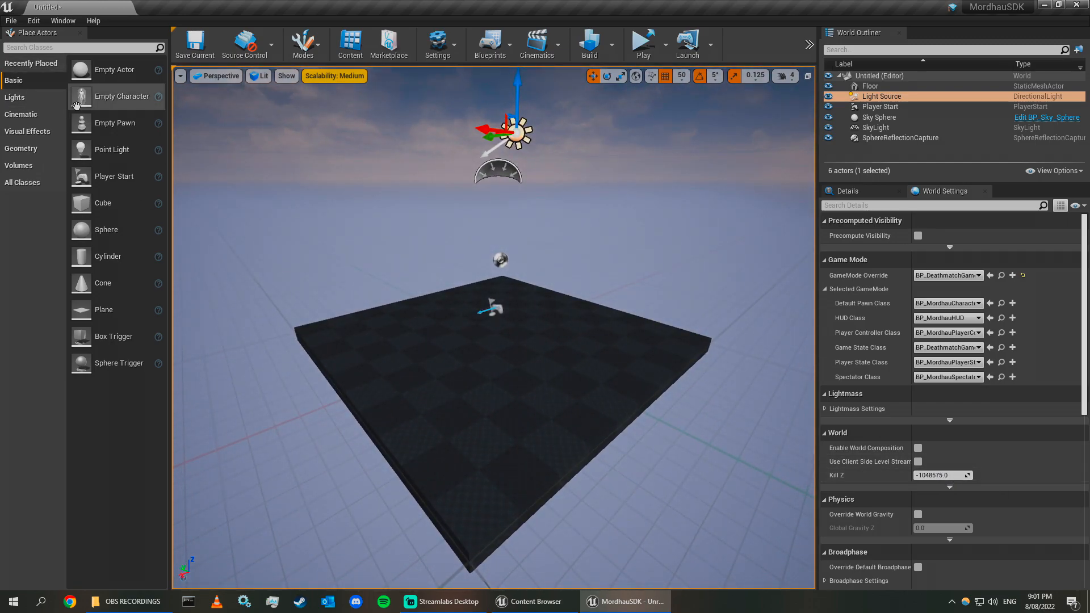
key(a)
right_drag(427, 307, 528, 329)
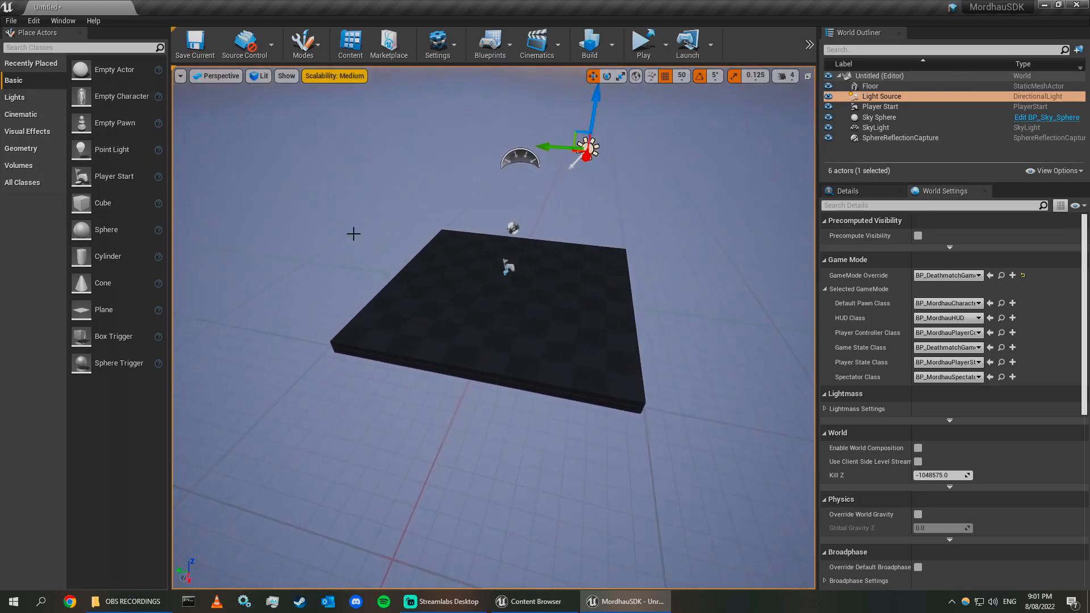
key(d)
mouse_move(775, 306)
right_down()
mouse_move(730, 304)
mouse_move(769, 293)
right_up()
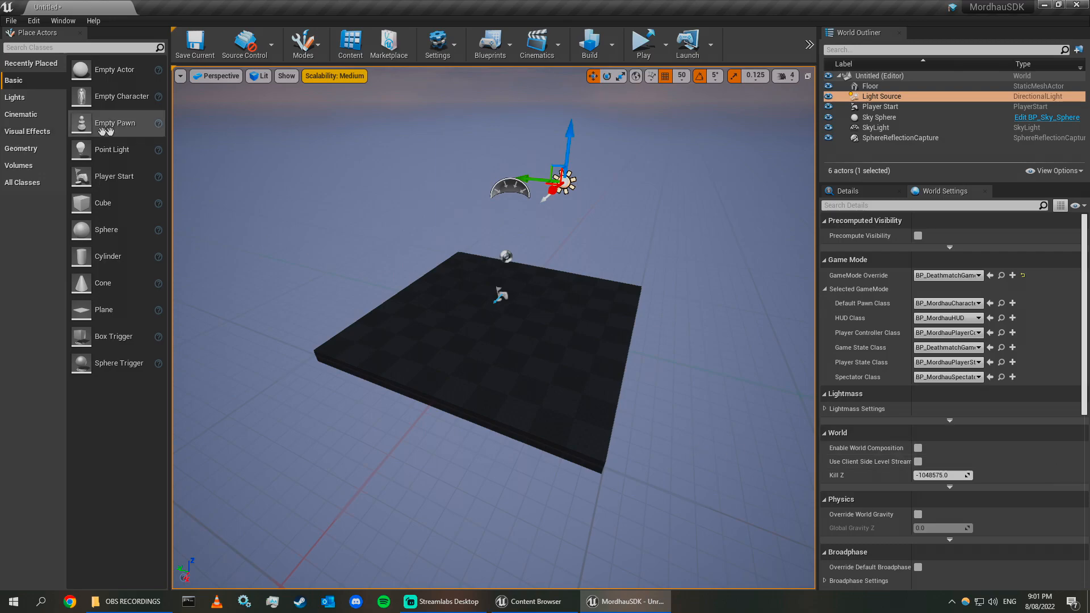
right_drag(523, 326, 564, 321)
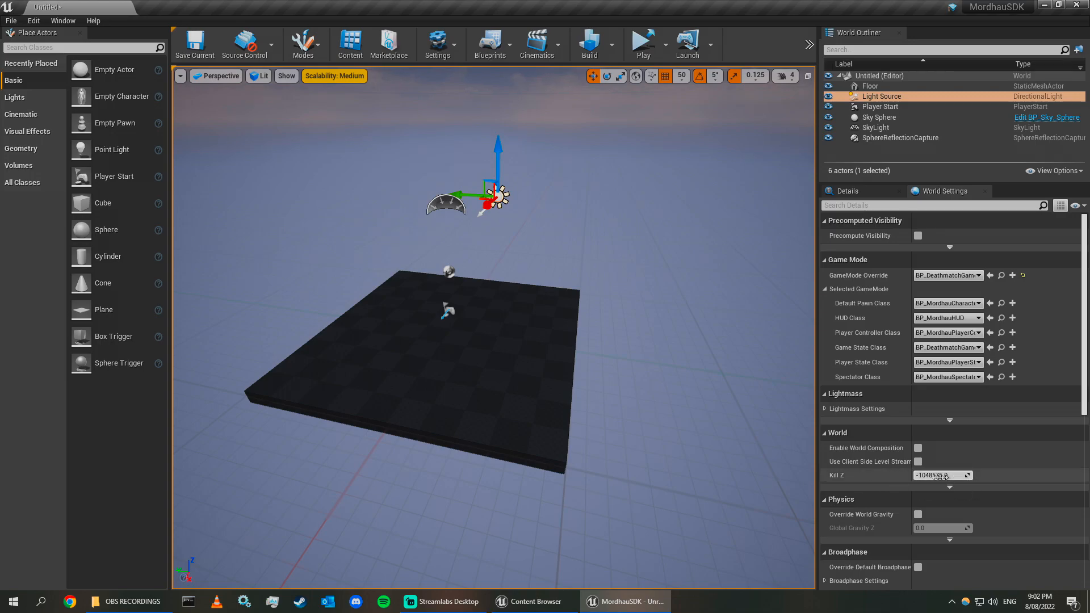
right_drag(703, 497, 641, 495)
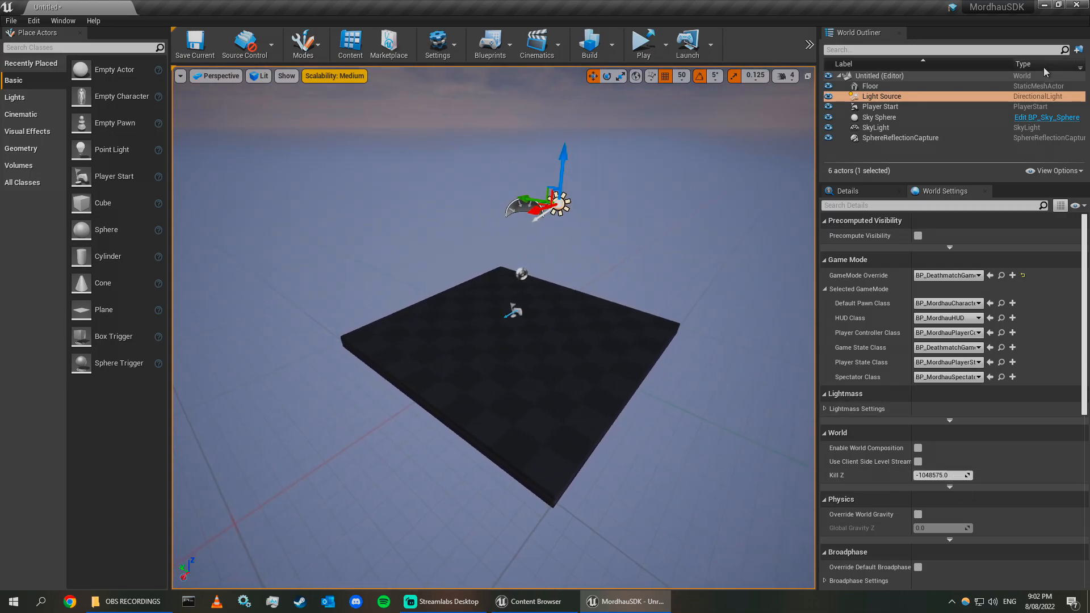
Delete the default Player Start actor from the level.
right_drag(539, 163, 557, 165)
right_drag(609, 214, 616, 389)
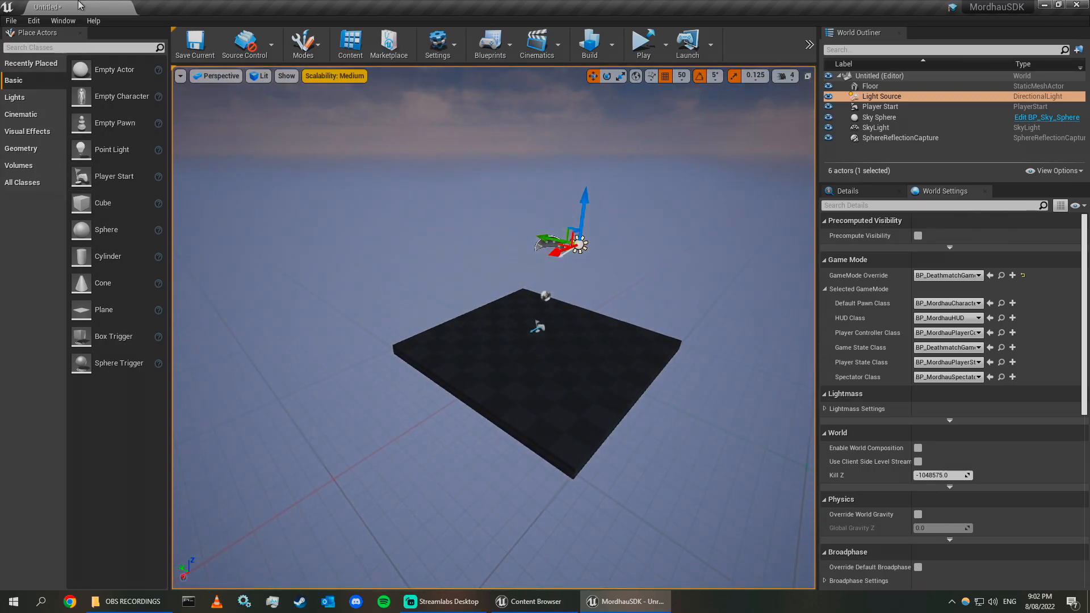
key(w)
right_drag(227, 199, 617, 359)
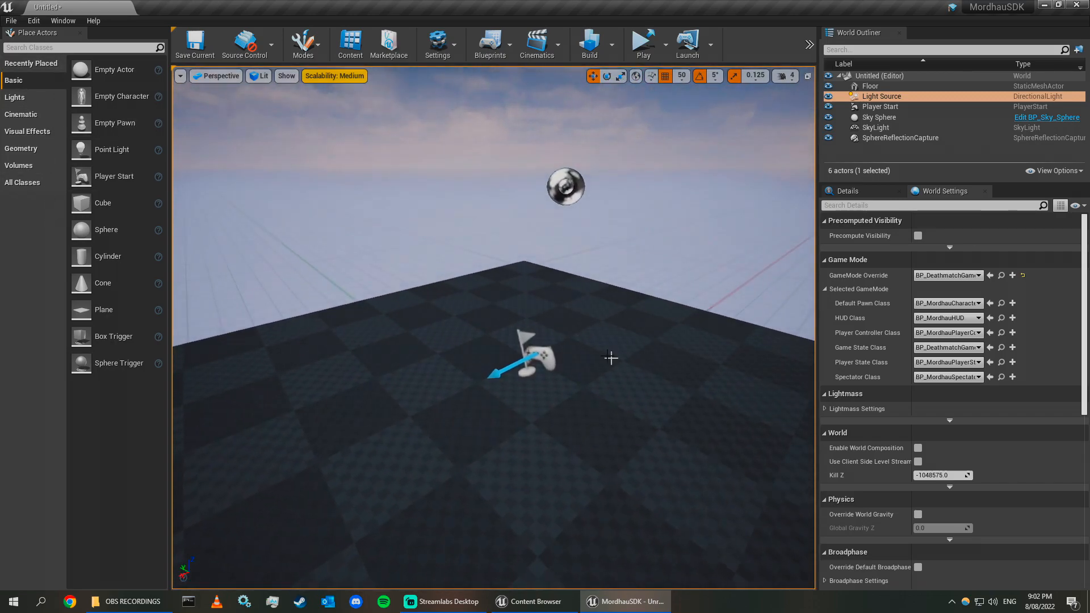
click(536, 352)
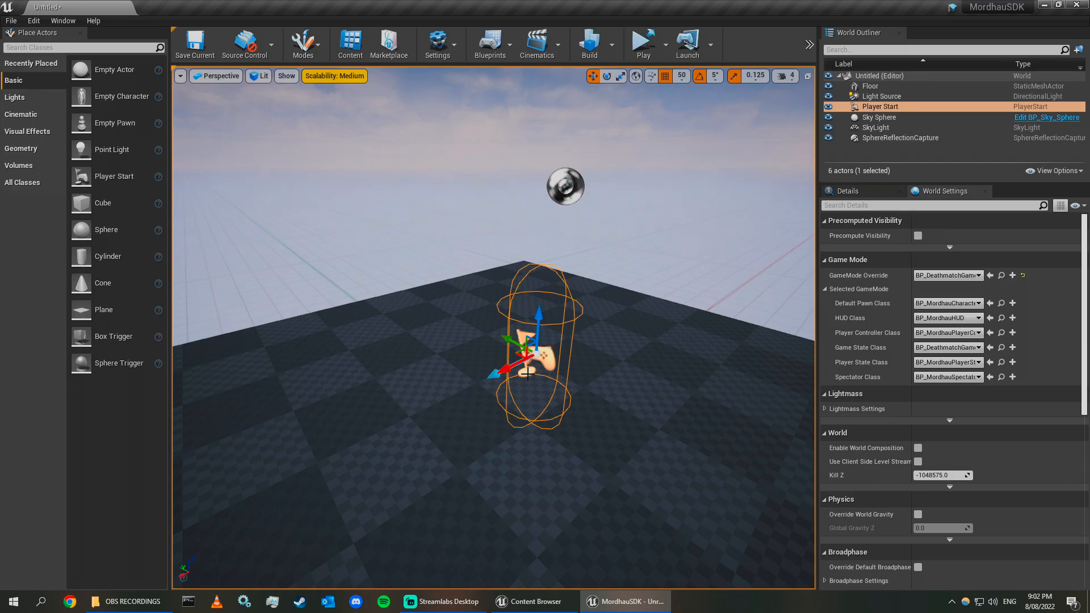
key(Delete)
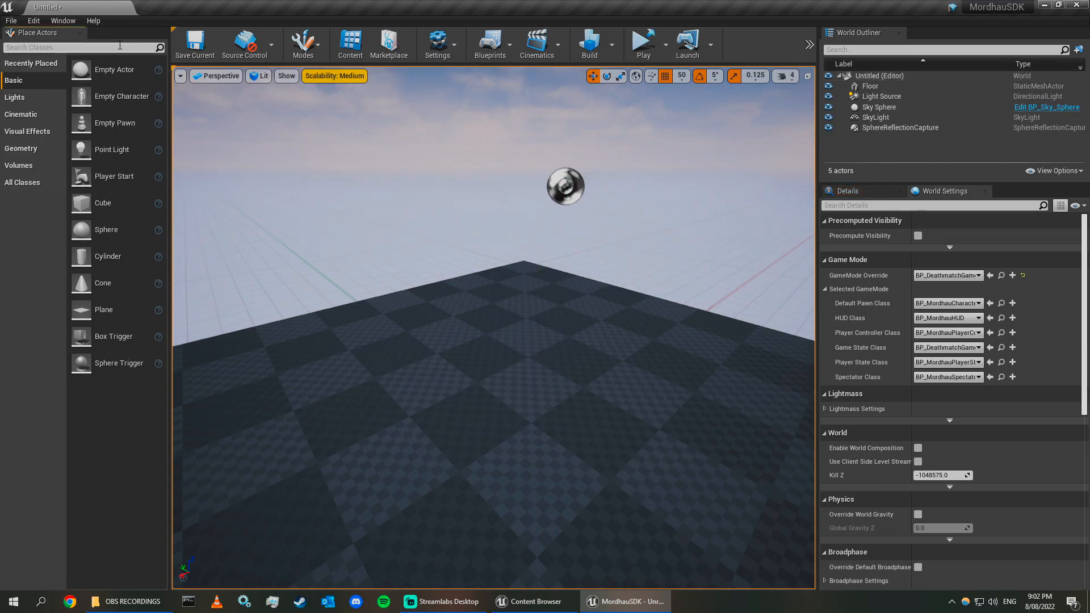
Search the placeable actors for the Mordhau player start and place a BP_MordhauPlayerStart in the level.
text(mordhaupl)
drag(68, 69, 507, 363)
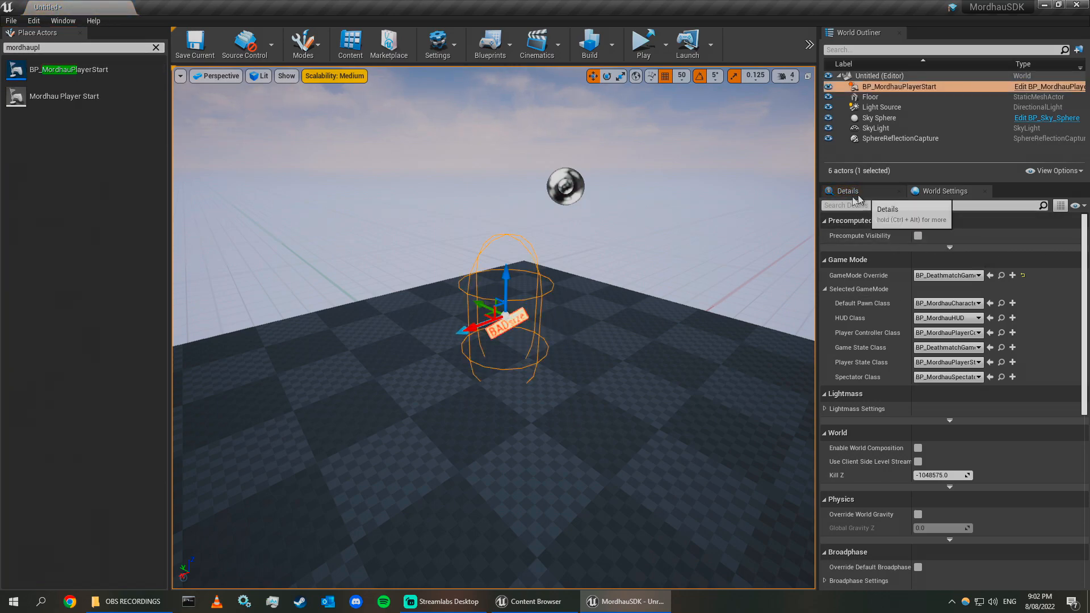
Set the Mordhau player start's location X and Y to 0 and raise it to about Z 155.
click(863, 192)
click(940, 312)
text(0)
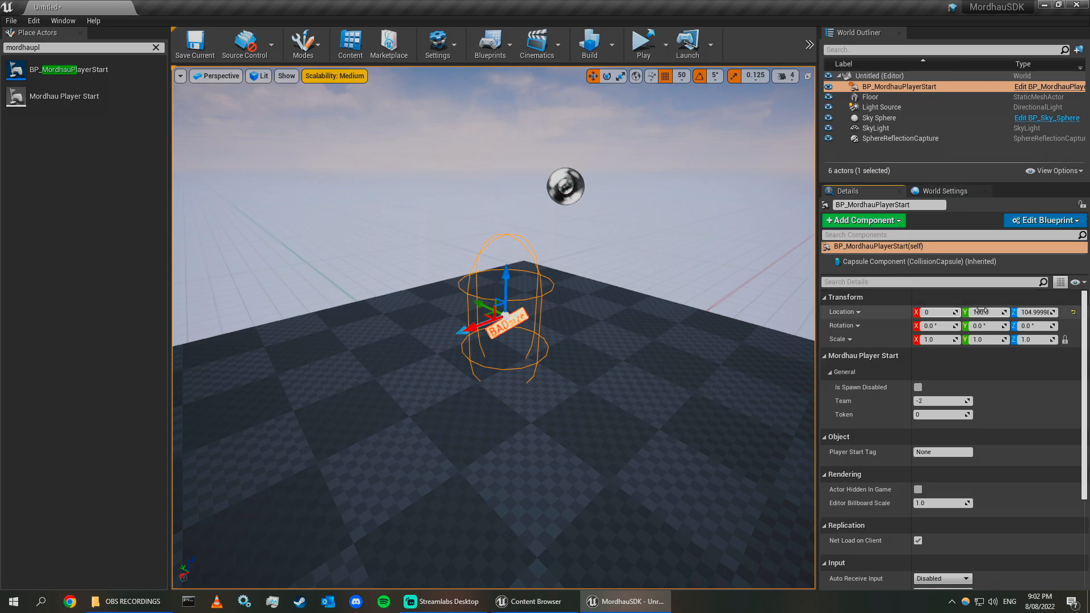
click(983, 312)
text(0)
click(1029, 312)
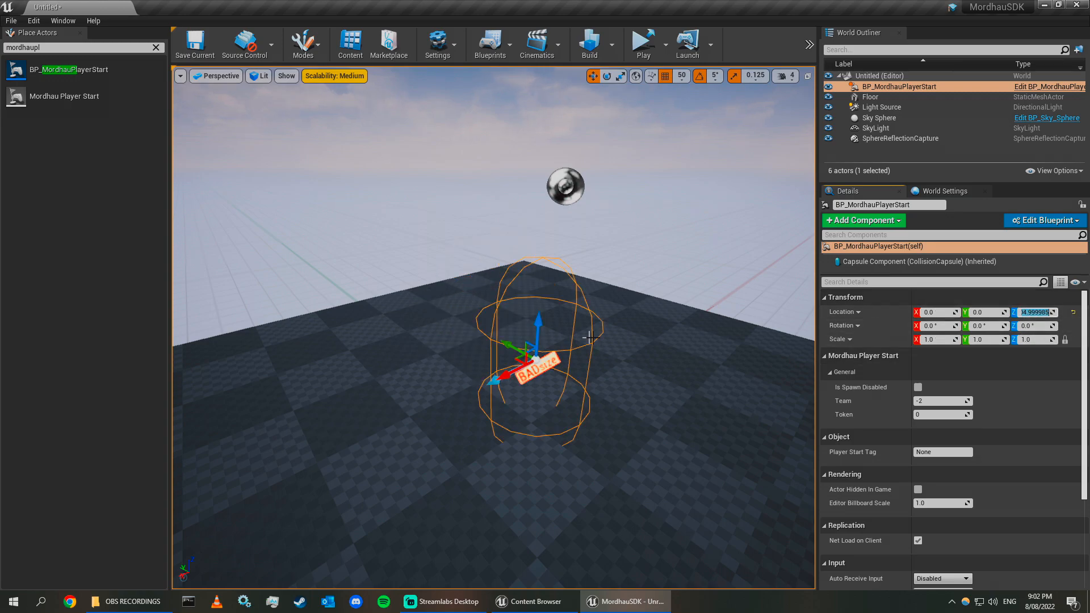
mouse_move(548, 323)
mouse_down()
mouse_move(531, 276)
mouse_move(528, 321)
mouse_up()
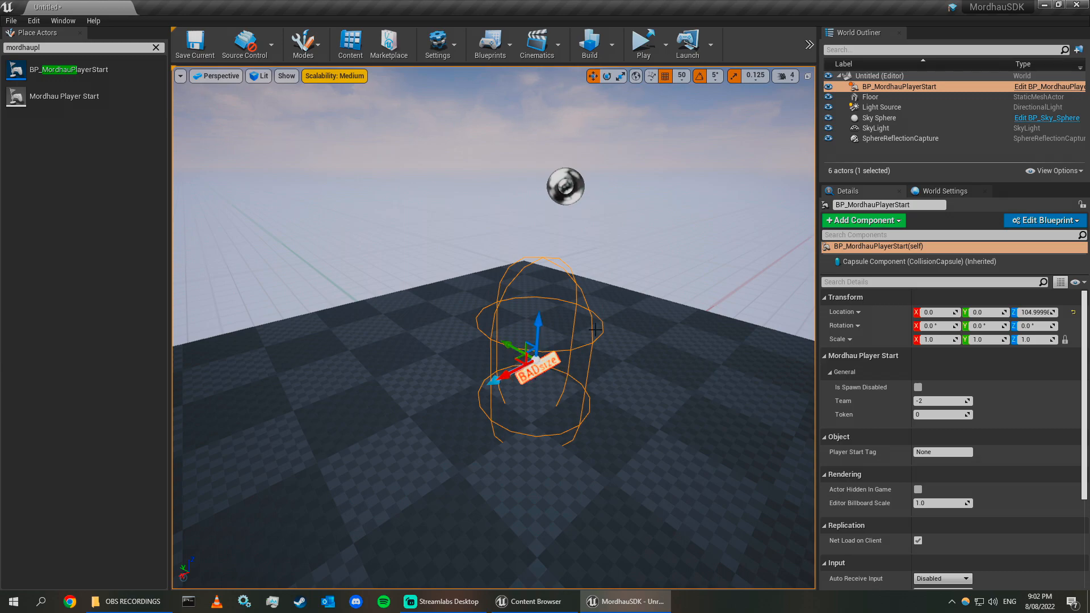
drag(538, 330, 538, 285)
Move the player start across the floor to about X -100, Y -50.
right_drag(454, 390, 476, 353)
key(s)
click(509, 290)
key(w)
right_drag(509, 290, 494, 335)
key(s)
right_drag(537, 300, 538, 299)
click(532, 327)
key(w)
key(d)
right_drag(457, 381, 440, 381)
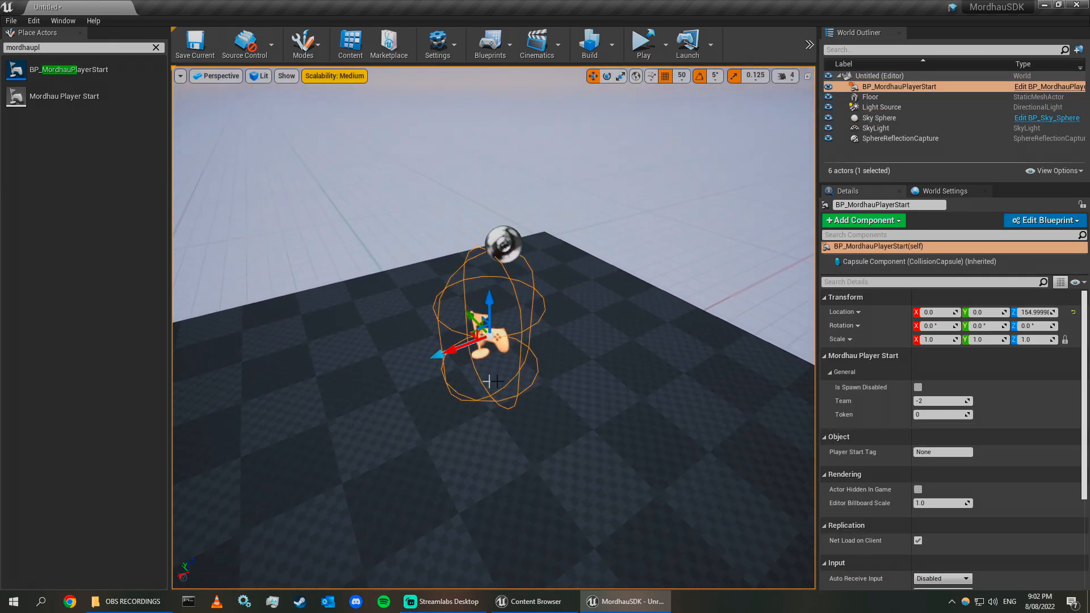
key(a)
right_drag(554, 411, 607, 411)
key(w)
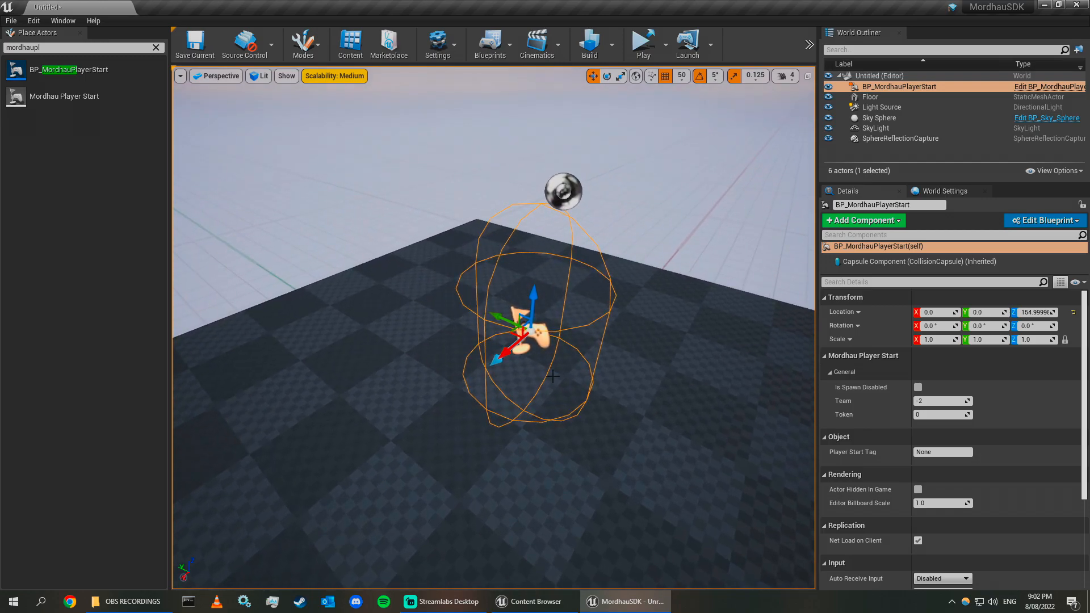
key(a)
right_drag(561, 345, 466, 327)
key(w)
key(s)
drag(467, 328, 419, 479)
key(s)
key(d)
right_drag(418, 480, 340, 513)
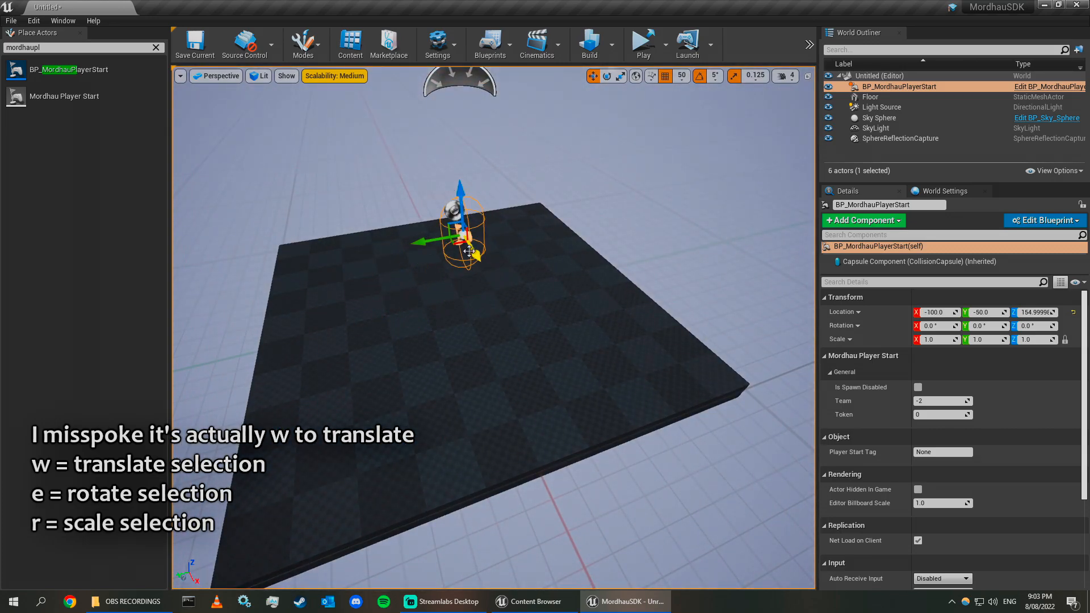
Undo the last two moves and drag the player start to about X 100, Y 150.
key(ctrl+z)
key(ctrl+z)
right_drag(582, 275, 491, 241)
key(w)
Try rotating the player start with the rotate gizmo, then undo both rotations.
key(e)
right_drag(654, 421, 718, 448)
key(w)
key(a)
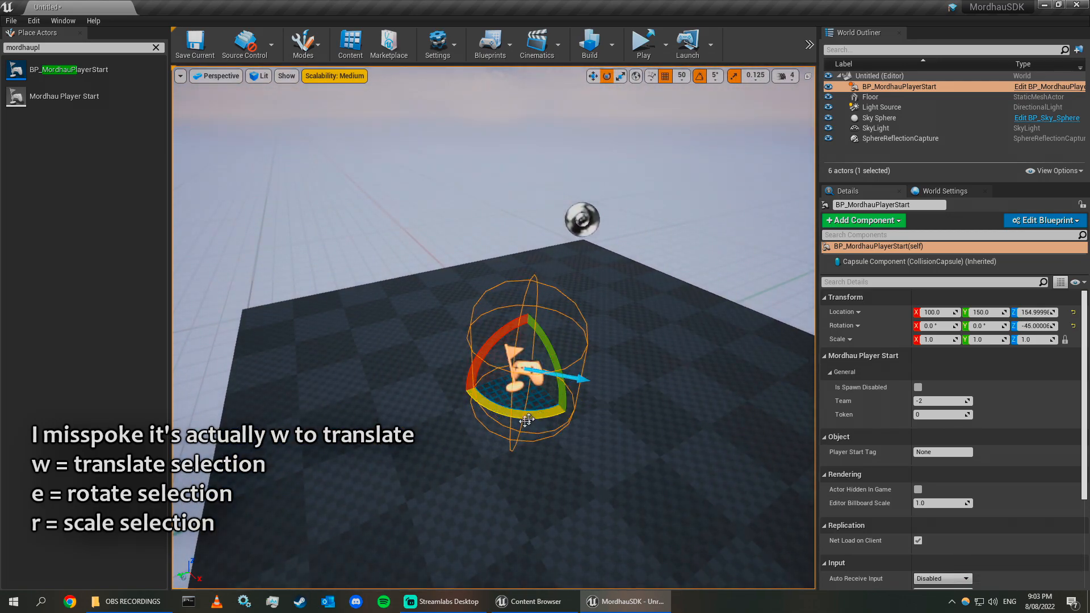
drag(560, 370, 554, 409)
key(d)
right_drag(511, 352, 304, 232)
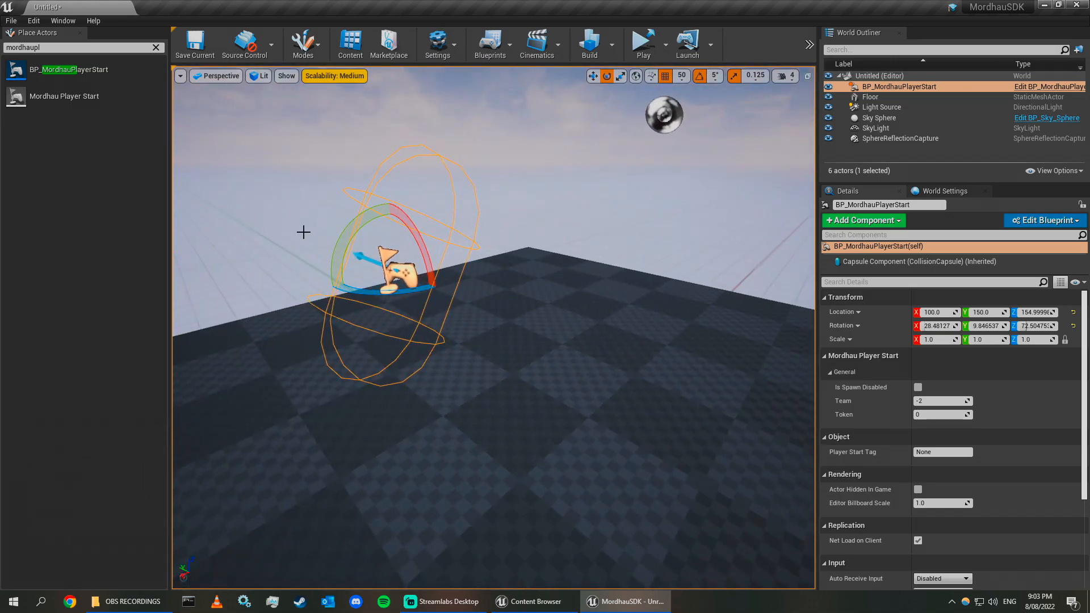
drag(342, 241, 352, 223)
right_drag(352, 223, 398, 295)
key(s)
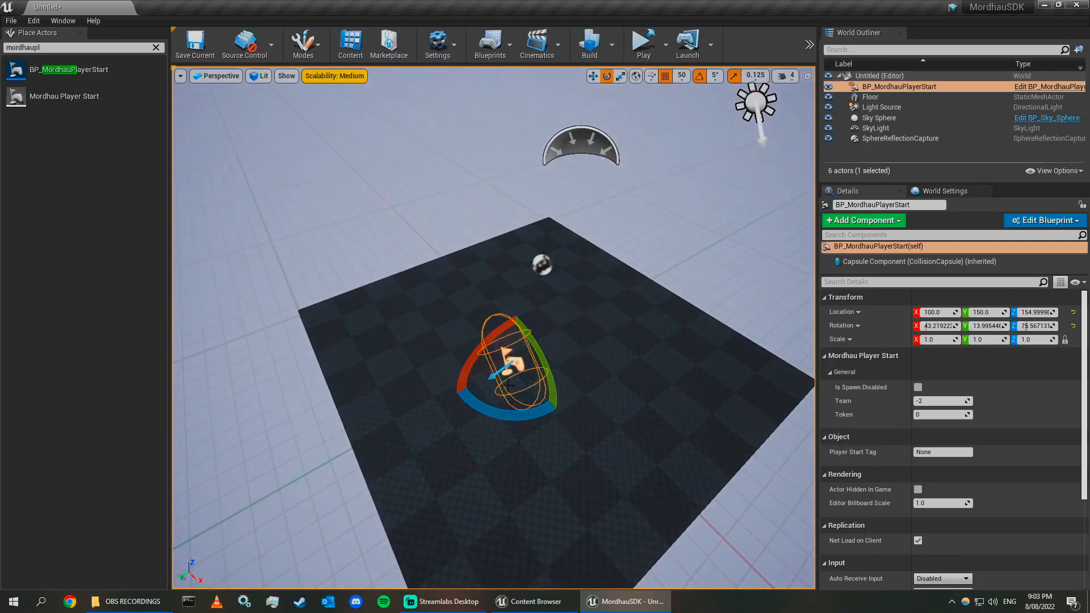
key(ctrl+z)
key(ctrl+z)
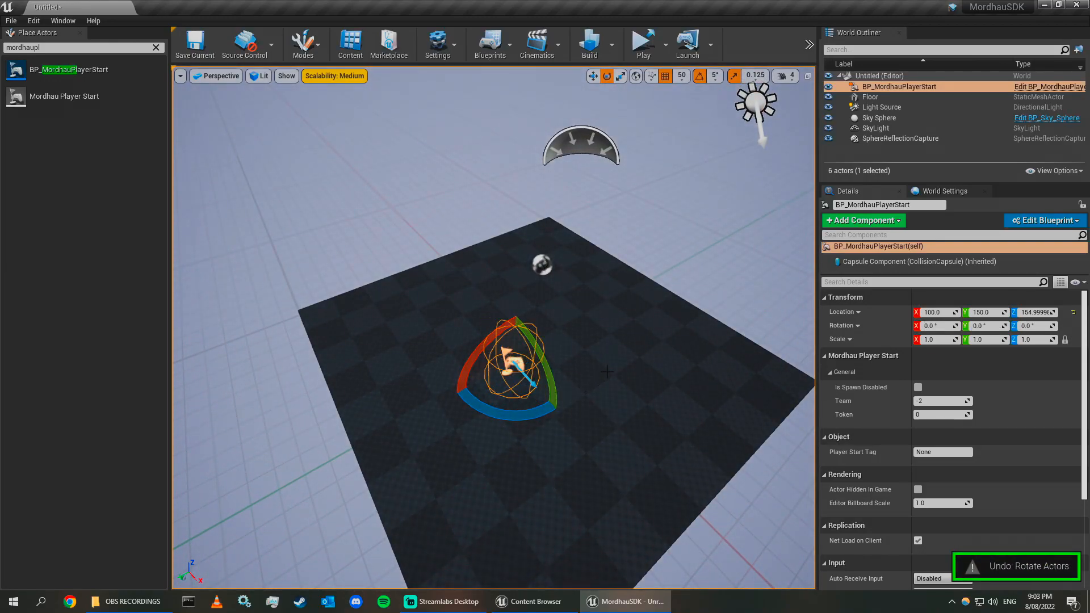
Set the player start's Y location to 0.
key(w)
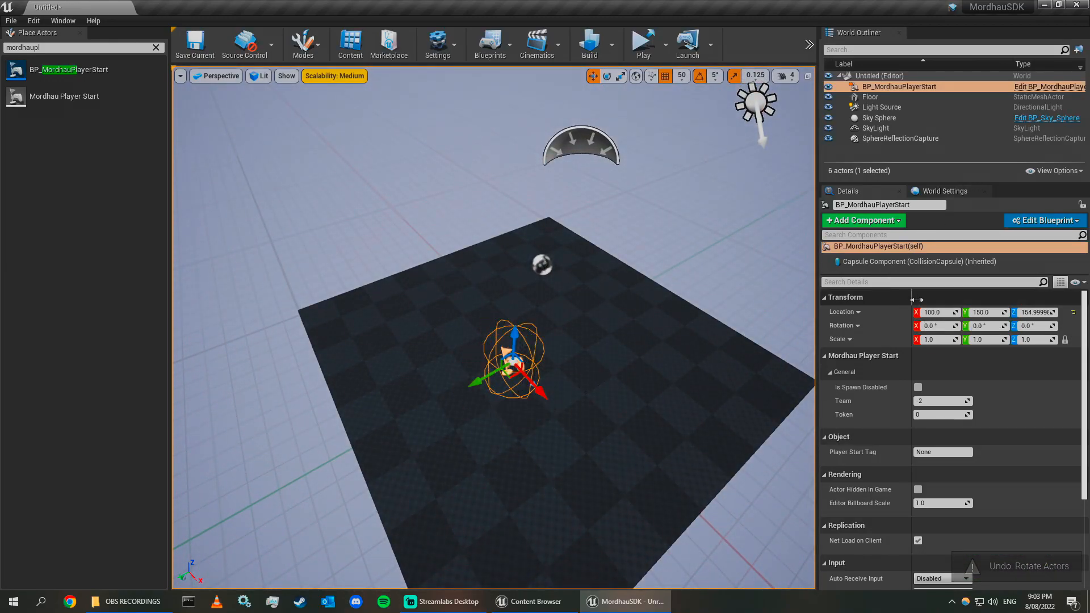
click(987, 313)
text(0)
key(Return)
Select the Floor mesh and delete it from the level.
right_drag(680, 337, 386, 337)
key(d)
key(w)
key(s)
click(680, 337)
key(d)
right_drag(593, 331, 593, 330)
key(s)
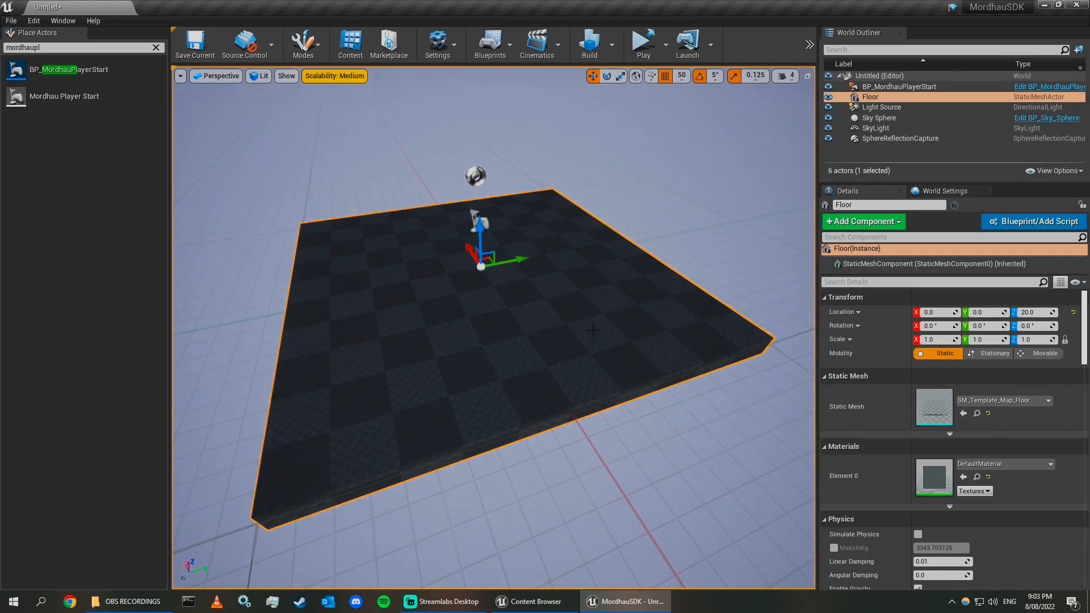
click(157, 48)
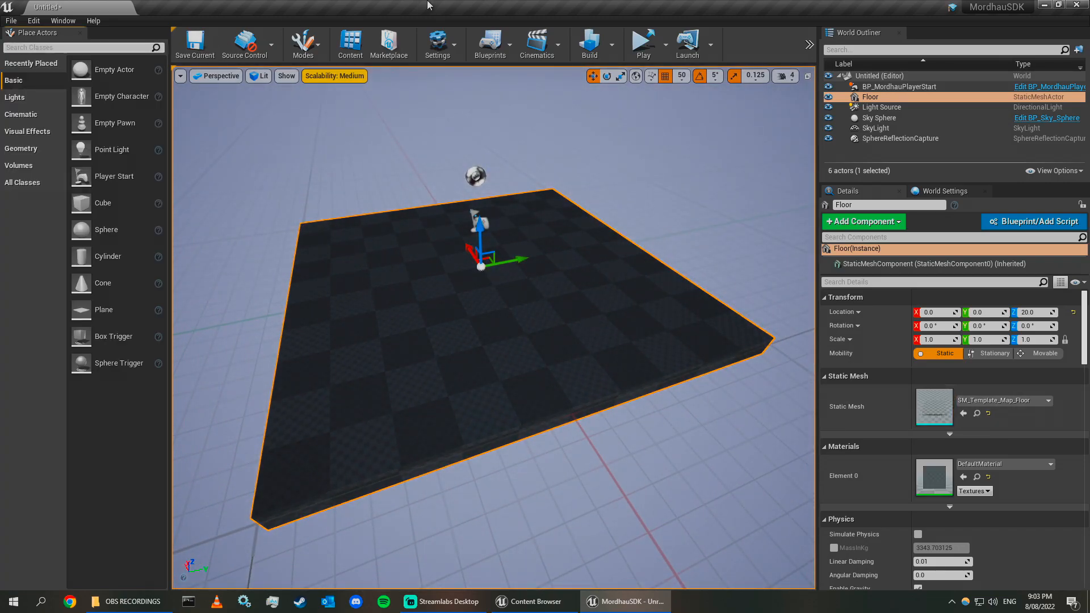
right_drag(640, 363, 624, 351)
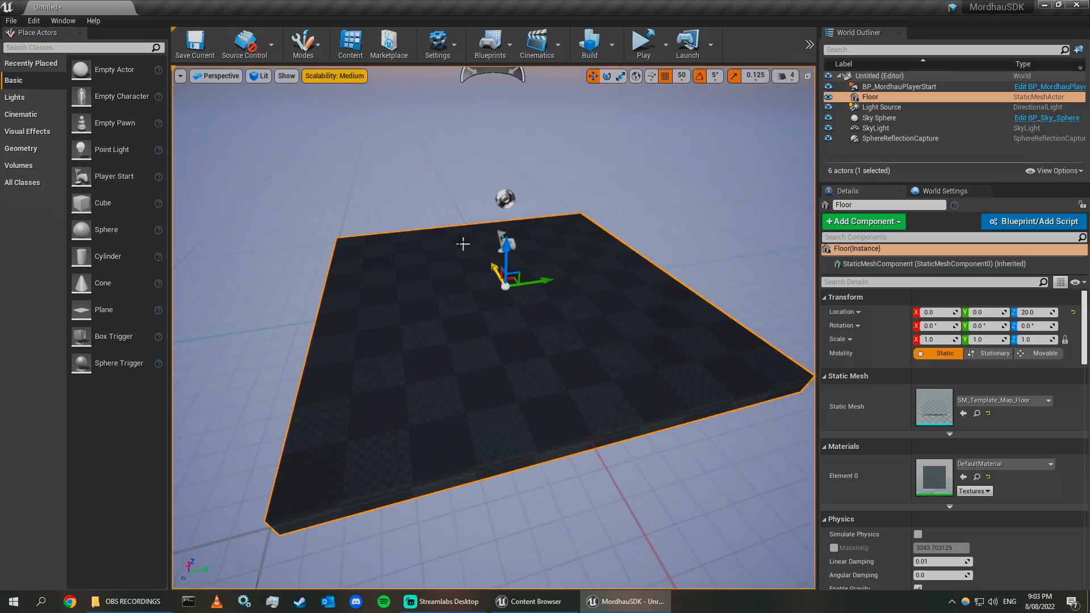
right_drag(498, 307, 511, 324)
key(Delete)
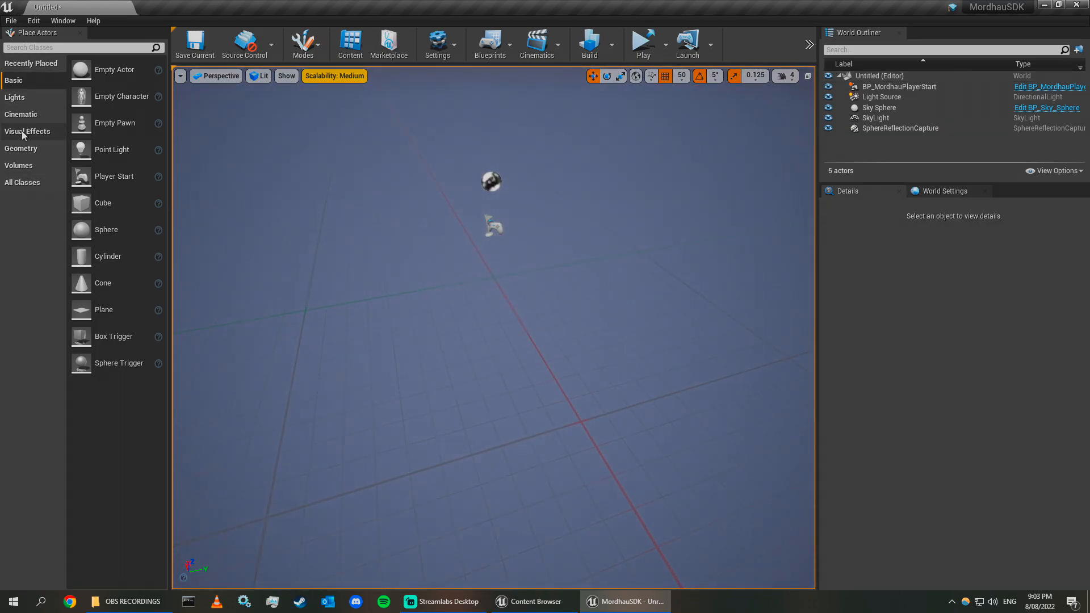
Place a Box brush from the Geometry actors and set its location to 0, 0, 0.
click(21, 148)
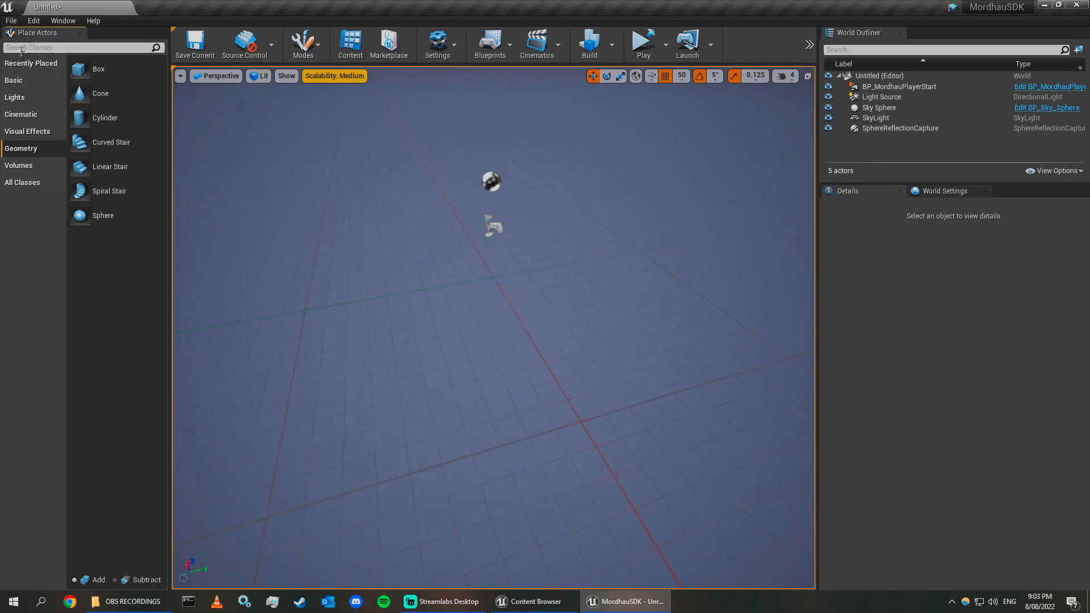
mouse_move(96, 69)
mouse_down()
mouse_move(445, 219)
mouse_move(502, 275)
mouse_up()
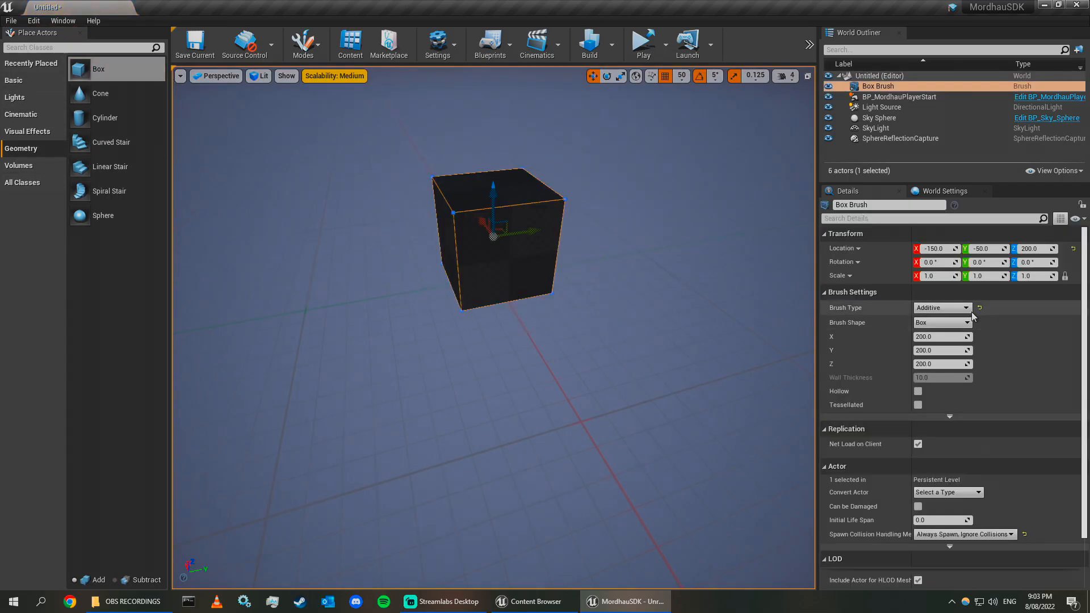
key(Tab)
text(0)
key(Tab)
text(0)
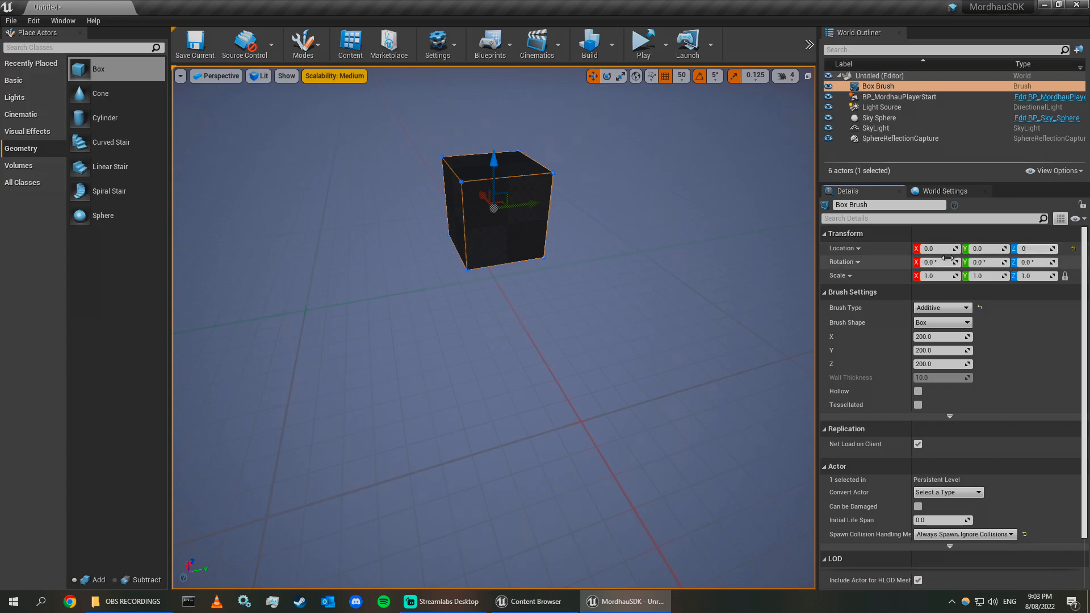
key(Return)
key(f)
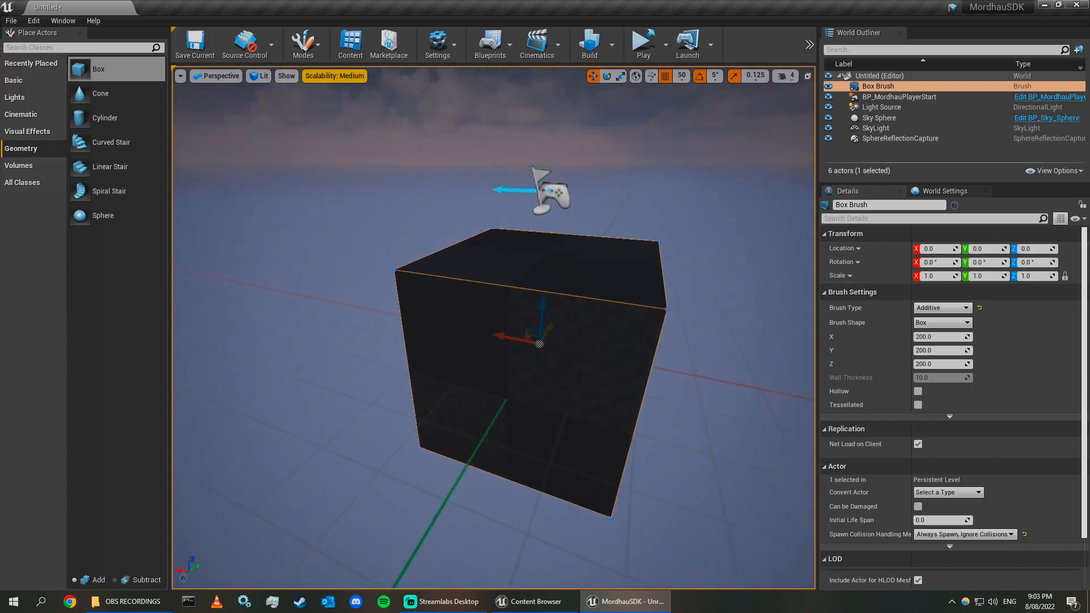
Switch to Brush Editing mode and select a side face of the box brush.
click(307, 51)
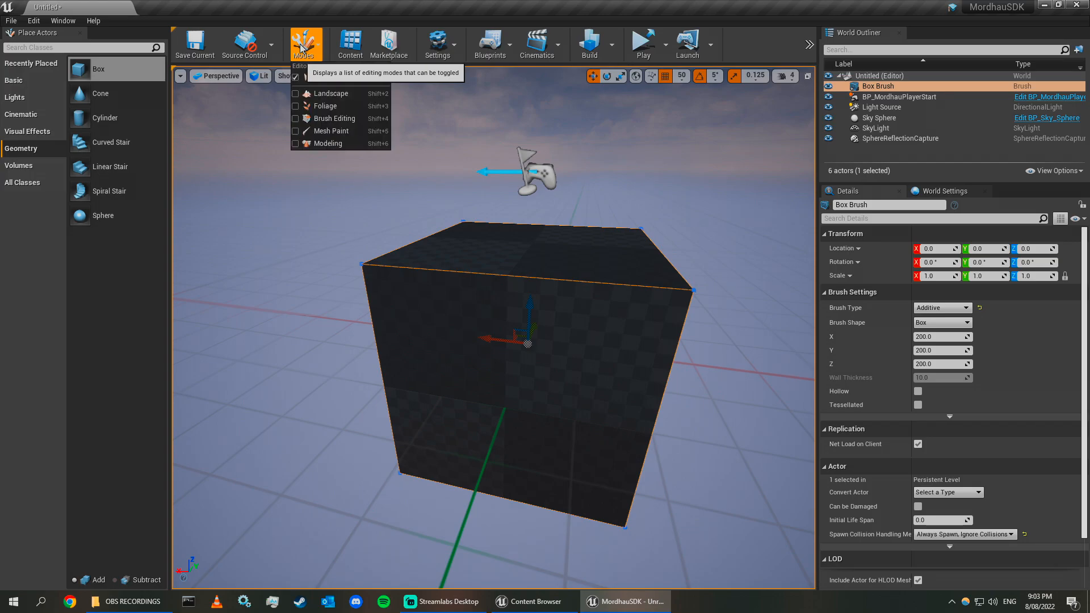
click(335, 120)
right_drag(331, 397, 420, 420)
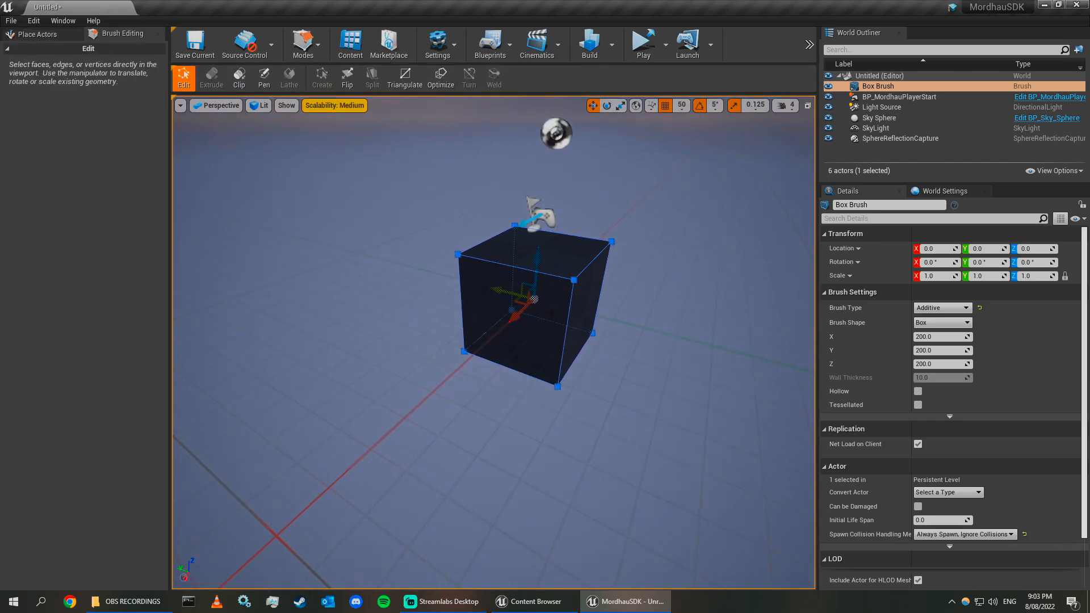
click(539, 334)
right_drag(613, 327, 511, 318)
right_drag(571, 298, 511, 296)
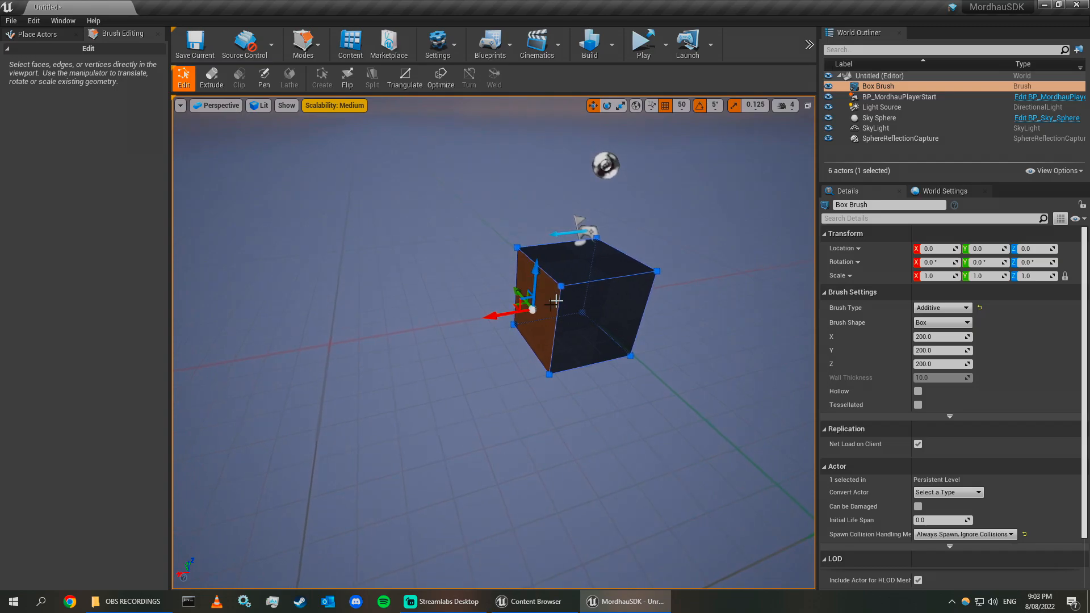
mouse_move(503, 314)
mouse_down()
mouse_move(326, 318)
mouse_move(499, 299)
mouse_up()
key(d)
right_drag(591, 397, 545, 352)
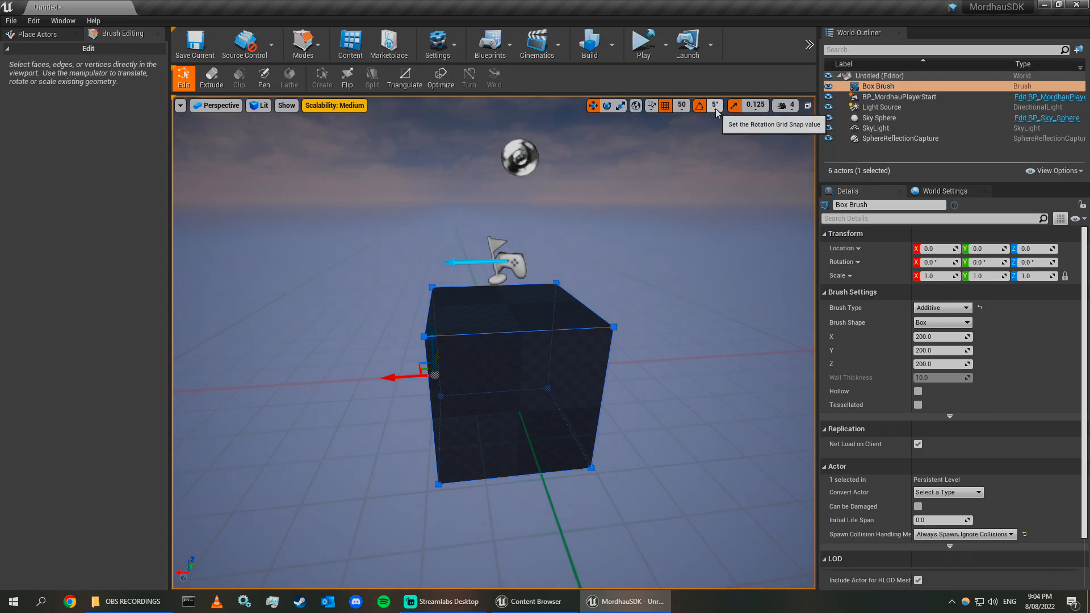
Set the position grid snap to 500 and drag the selected face outward to lengthen the box brush.
click(684, 109)
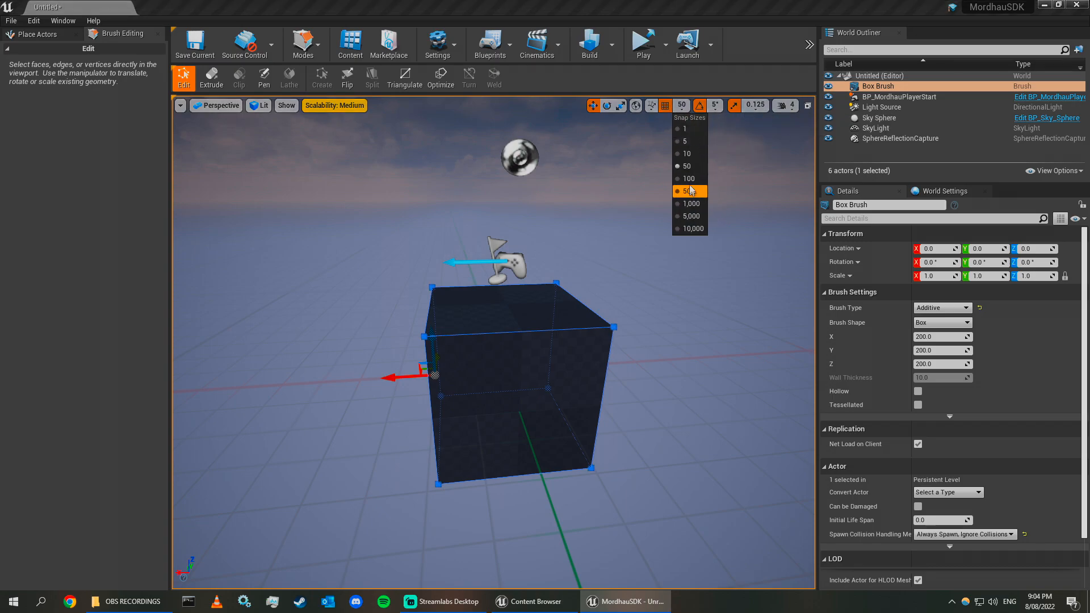
click(700, 207)
right_drag(395, 364, 454, 437)
key(s)
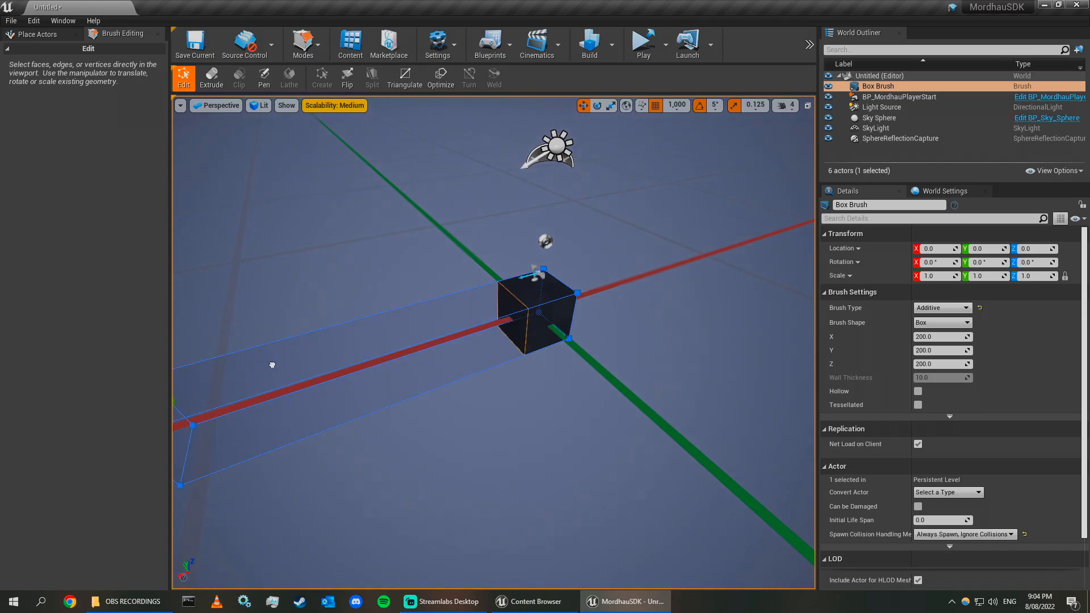
click(679, 108)
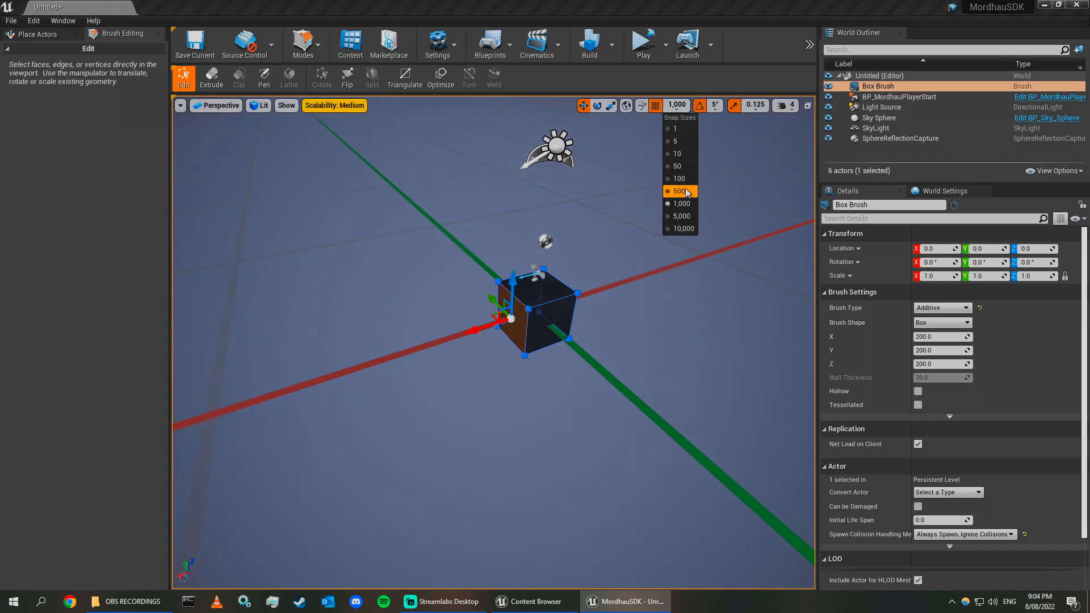
click(680, 192)
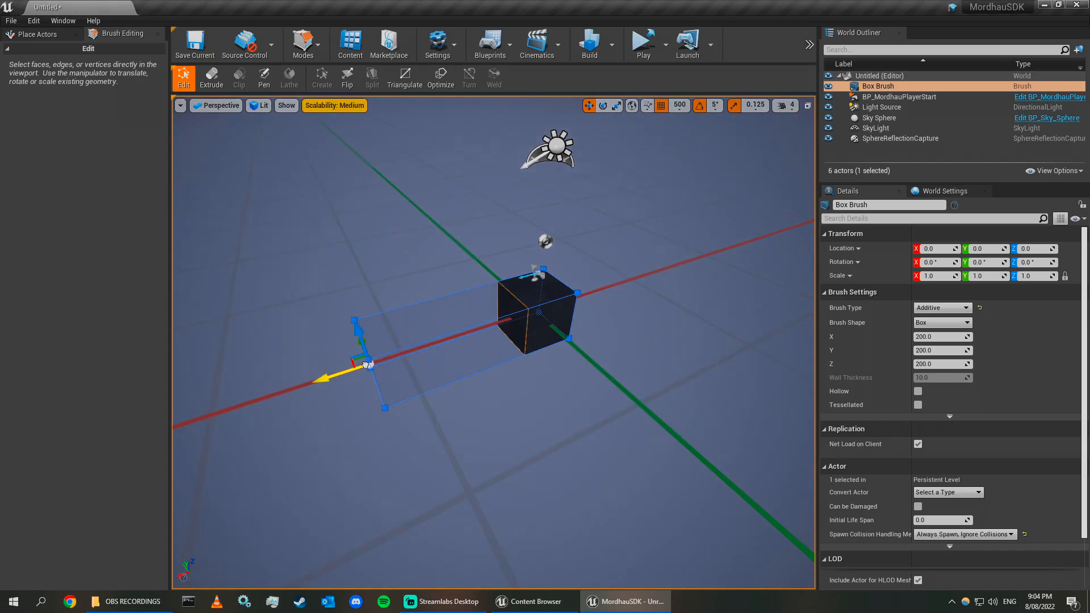
drag(364, 364, 365, 364)
click(487, 346)
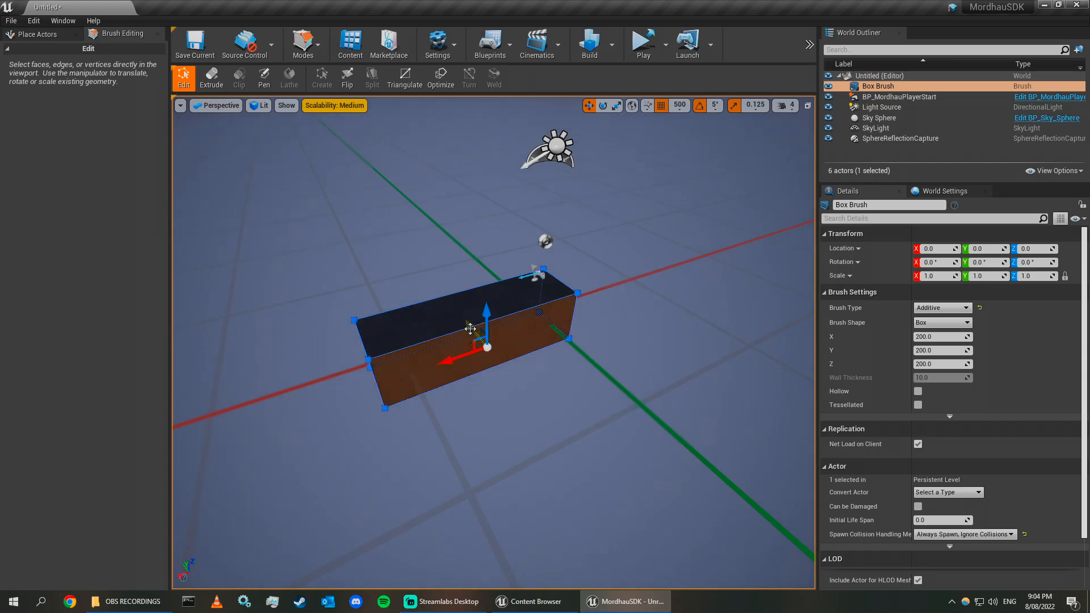
Select another side face and drag it outward to widen the box brush into a floor.
drag(491, 369, 559, 479)
right_drag(559, 480, 432, 443)
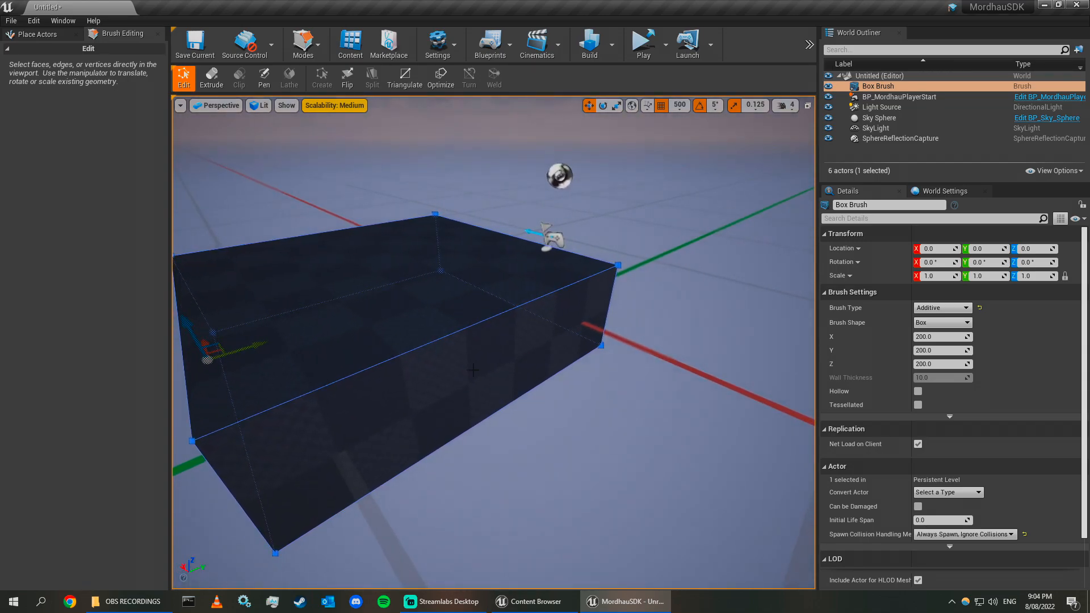
click(503, 383)
drag(470, 356, 624, 465)
right_drag(657, 357, 505, 343)
click(504, 339)
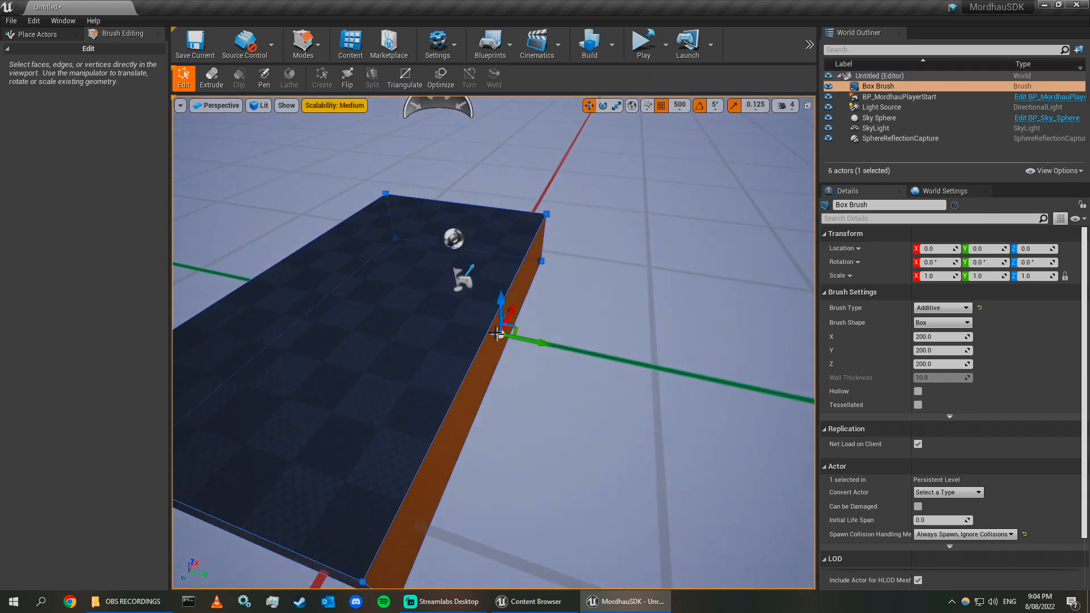
Set the grid snap size to 10 and fine-tune the floor brush's widened face.
drag(539, 342, 741, 385)
right_drag(740, 385, 886, 361)
click(679, 106)
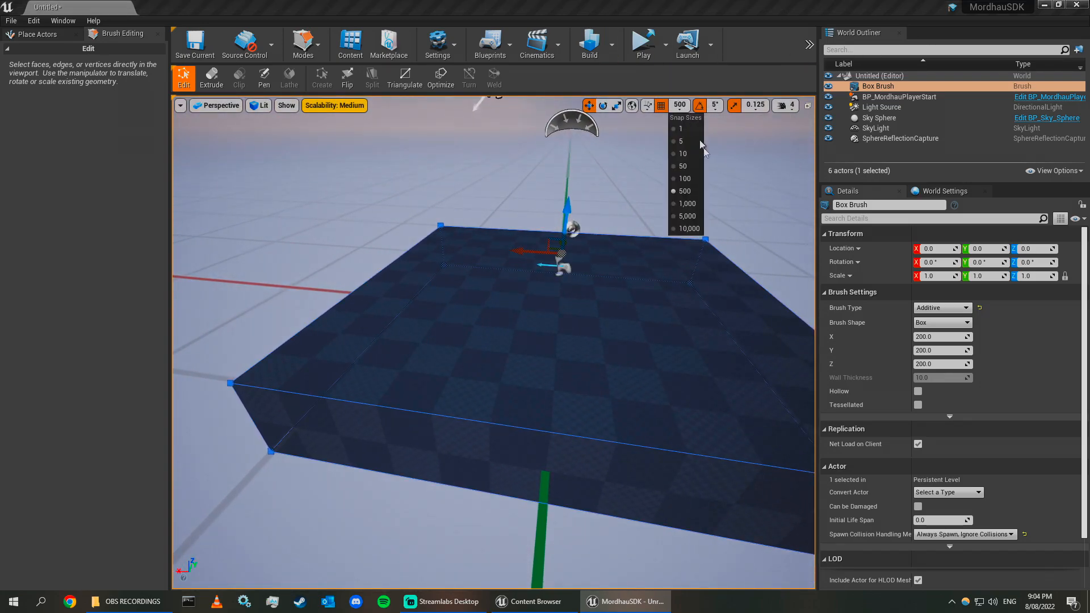
mouse_move(679, 105)
click(688, 158)
right_drag(582, 314, 613, 319)
Switch back to Select mode and lower the floor brush to a Z location of -110.
click(291, 52)
click(318, 80)
right_drag(513, 226, 690, 145)
key(a)
key(w)
right_drag(537, 353, 556, 361)
key(w)
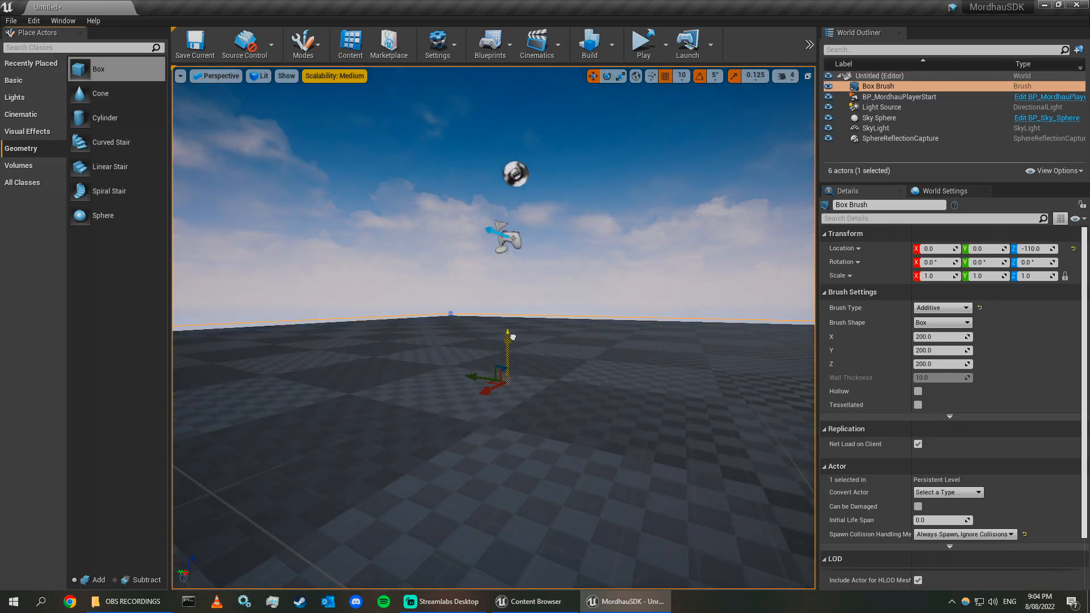
Place a second Box brush beside the floor at about 250, -700, 90.
drag(510, 339, 511, 337)
right_drag(581, 253, 520, 340)
key(s)
click(753, 197)
right_drag(754, 197, 514, 289)
key(d)
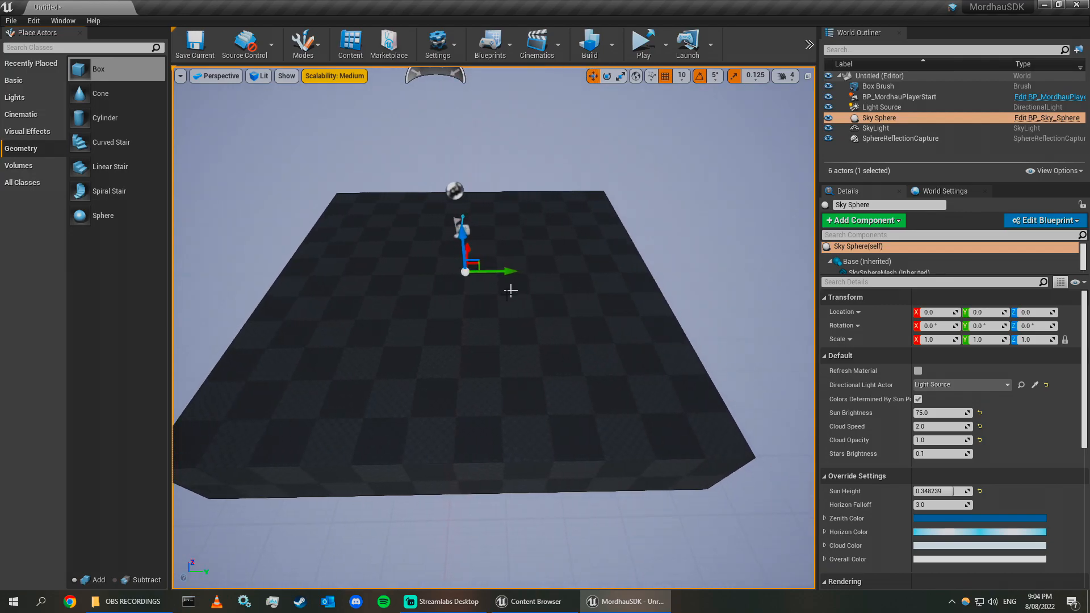
click(514, 289)
key(d)
mouse_move(751, 243)
right_down()
mouse_move(776, 244)
mouse_move(689, 218)
right_up()
click(776, 245)
key(d)
key(w)
key(d)
key(s)
right_drag(761, 313, 701, 314)
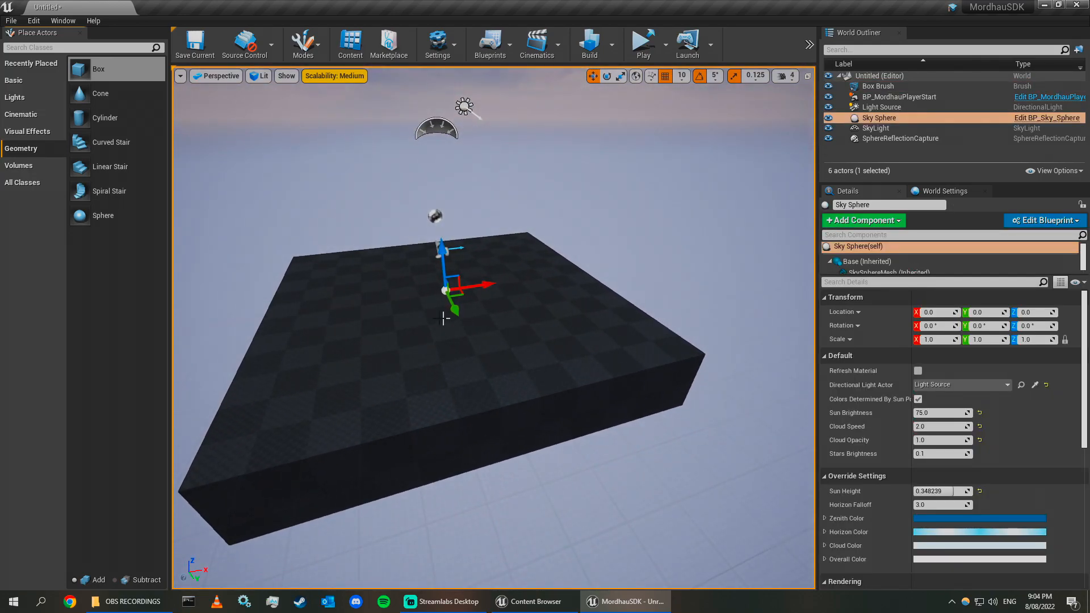
right_drag(320, 272, 403, 250)
key(w)
key(a)
key(d)
key(a)
drag(122, 66, 477, 251)
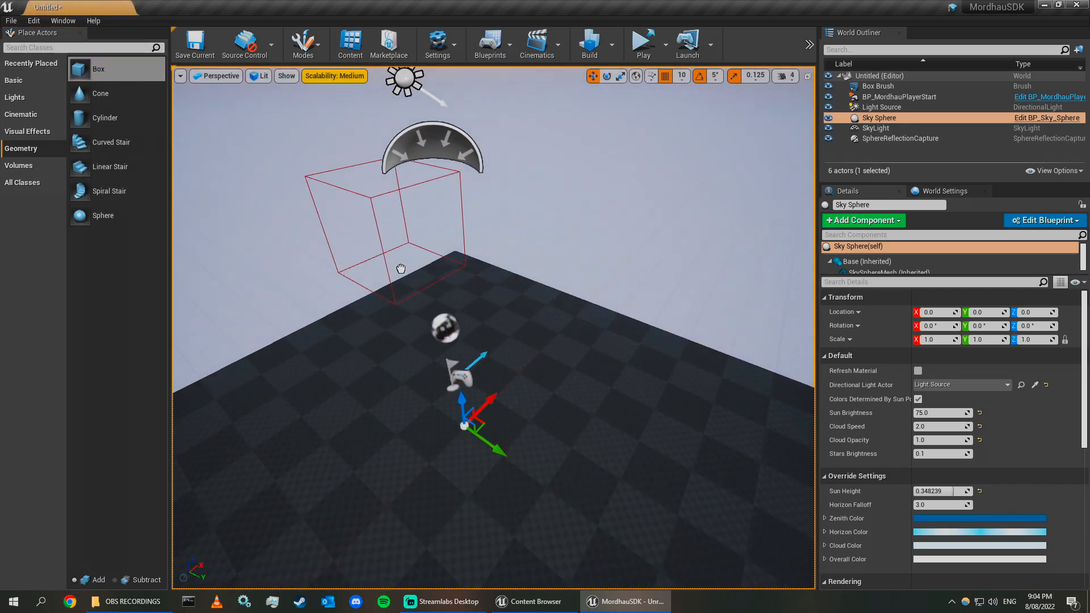
drag(391, 288, 390, 287)
mouse_move(391, 288)
right_down()
mouse_move(335, 278)
mouse_move(176, 295)
mouse_move(173, 283)
right_up()
key(d)
key(w)
drag(579, 198, 579, 198)
right_drag(579, 198, 817, 196)
key(a)
click(550, 227)
right_drag(550, 227, 556, 289)
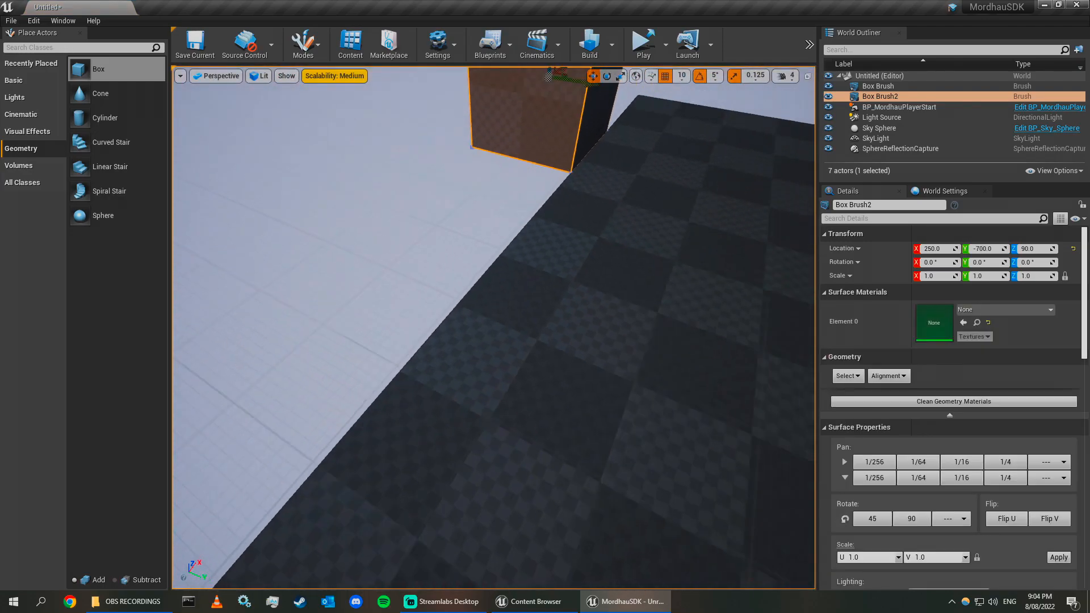
Switch to Brush Editing and drag the second box's end faces outward to stretch it into a long wall.
key(f)
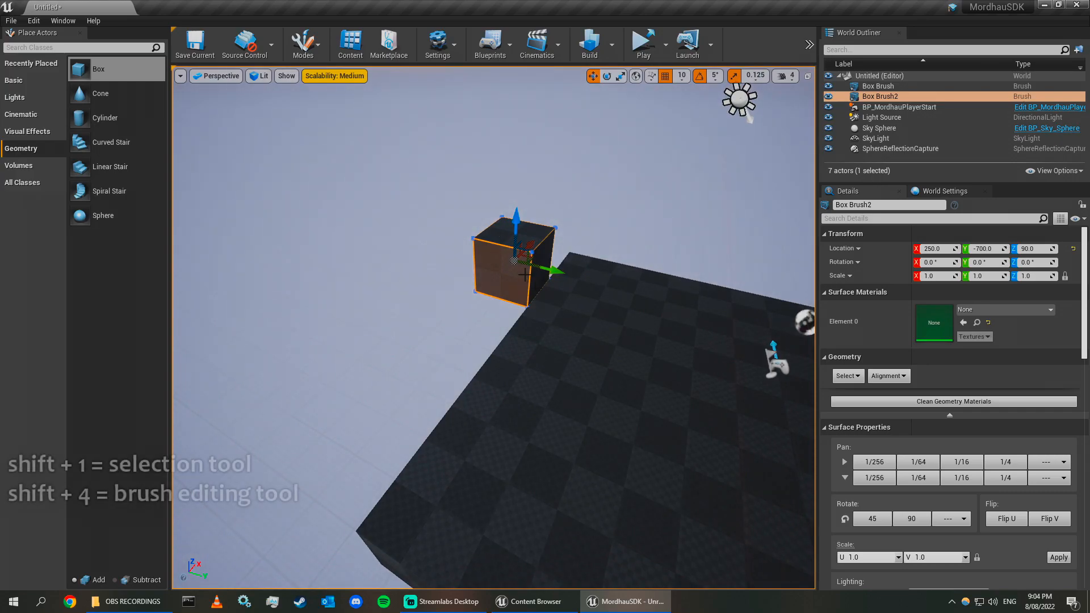
key(shift+4)
right_drag(525, 275, 442, 258)
key(d)
click(467, 292)
right_drag(467, 293, 415, 312)
right_drag(589, 273, 580, 273)
key(s)
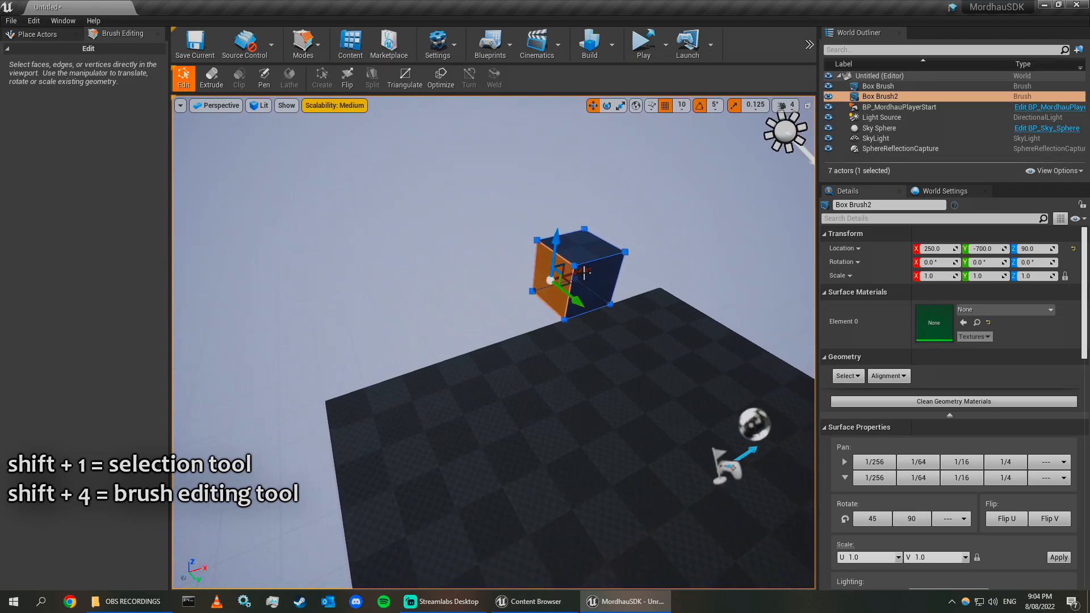
drag(351, 329, 351, 329)
key(w)
right_drag(400, 325, 244, 275)
key(d)
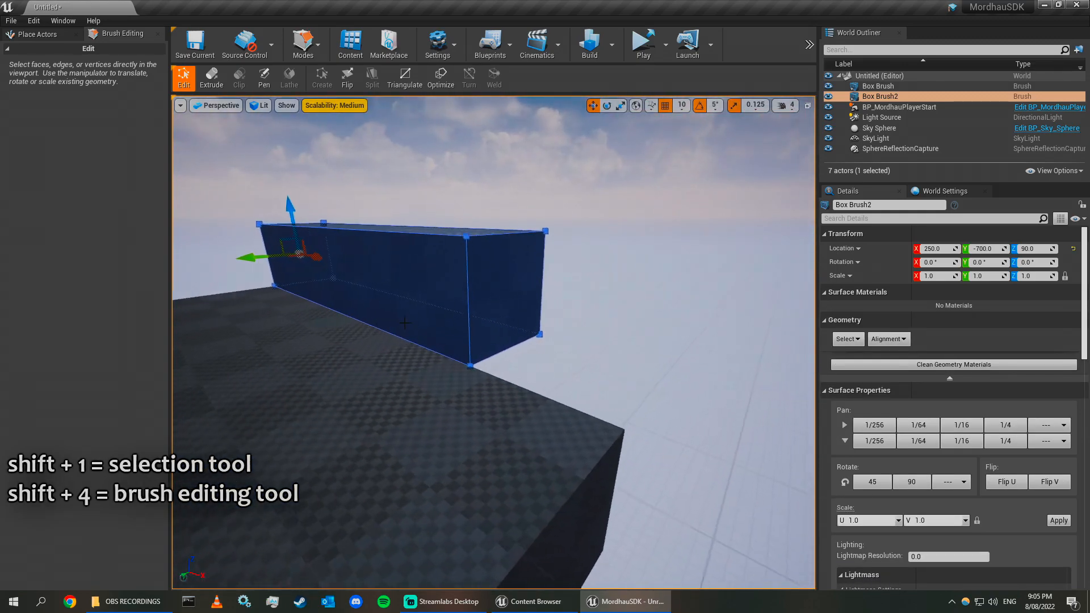
click(505, 317)
right_drag(519, 373, 514, 354)
key(s)
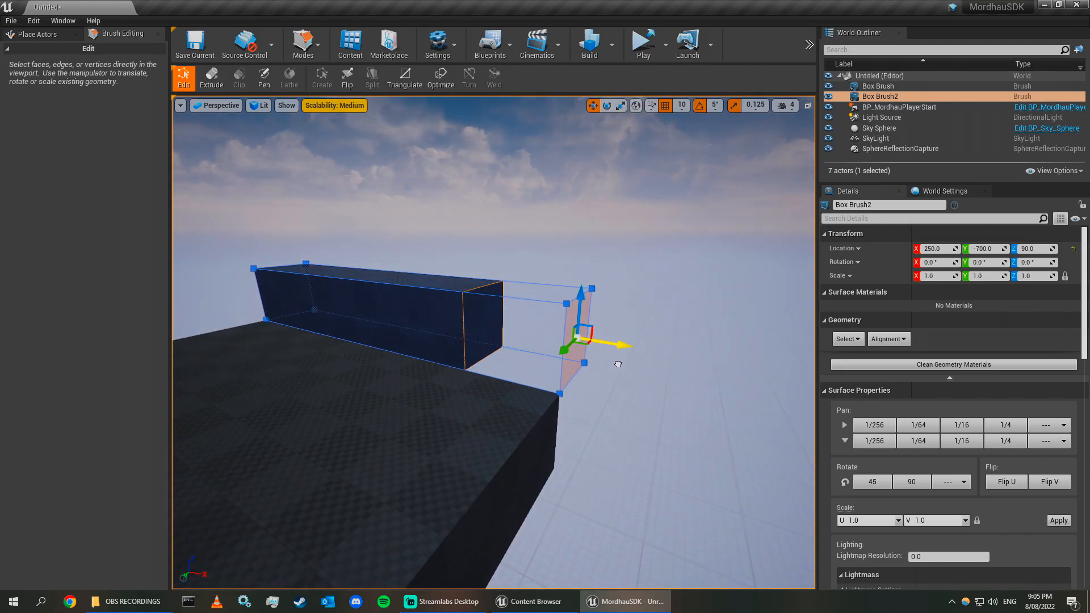
Select the wall's side face and drag it inward to make the wall thin.
click(315, 54)
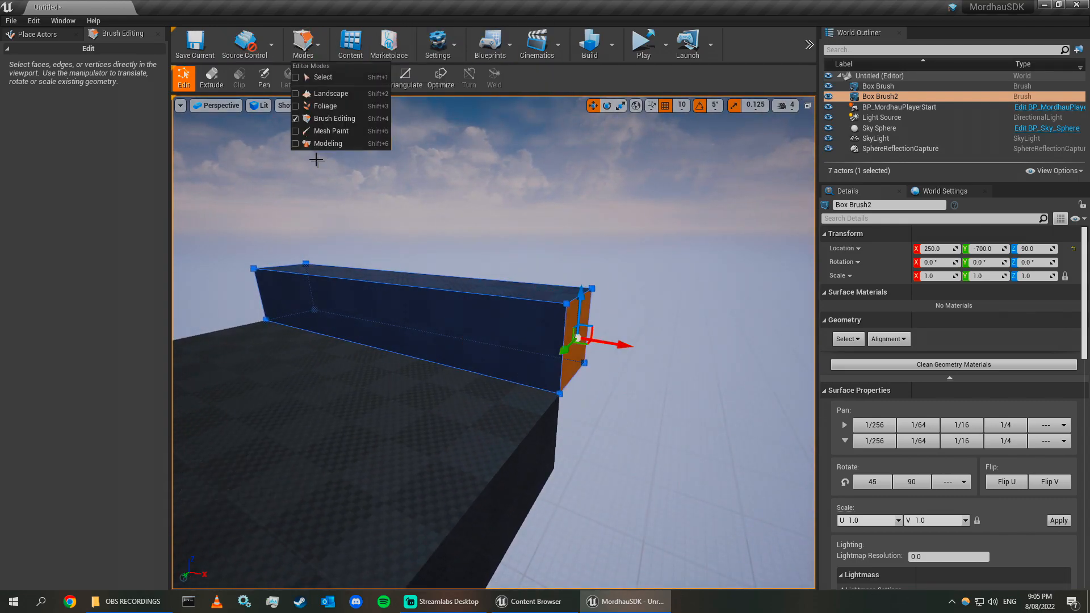
click(306, 51)
key(s)
right_drag(659, 357, 404, 430)
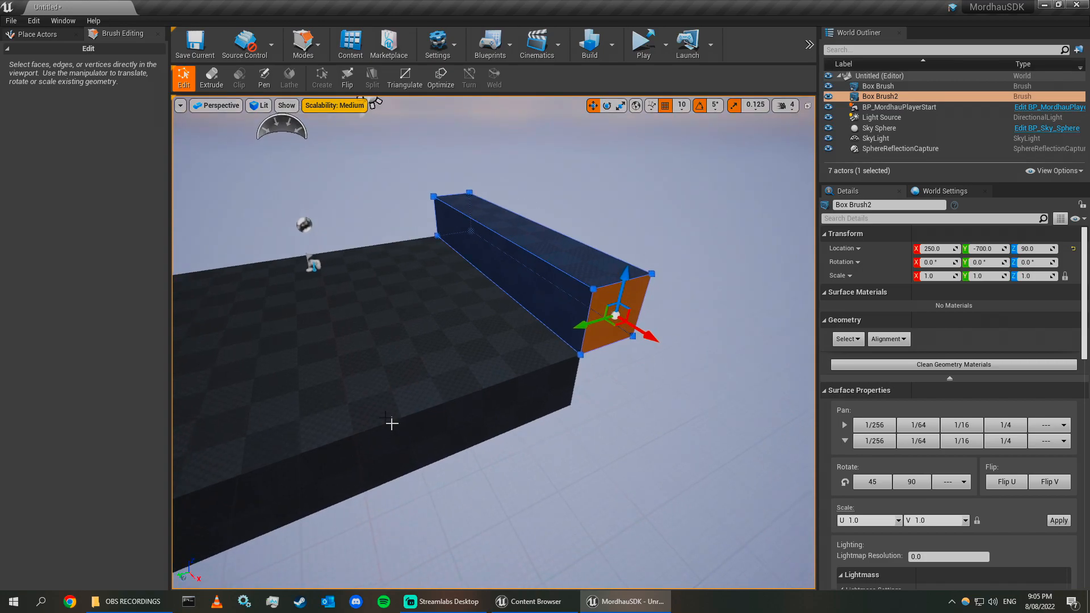
key(d)
right_drag(673, 219, 705, 209)
click(555, 261)
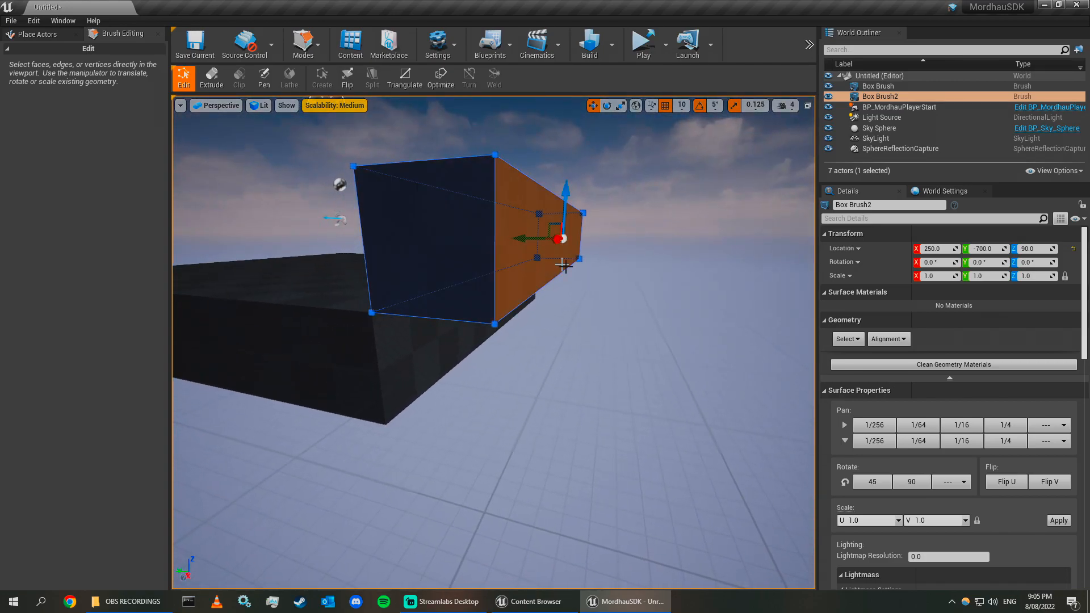
drag(513, 238, 481, 239)
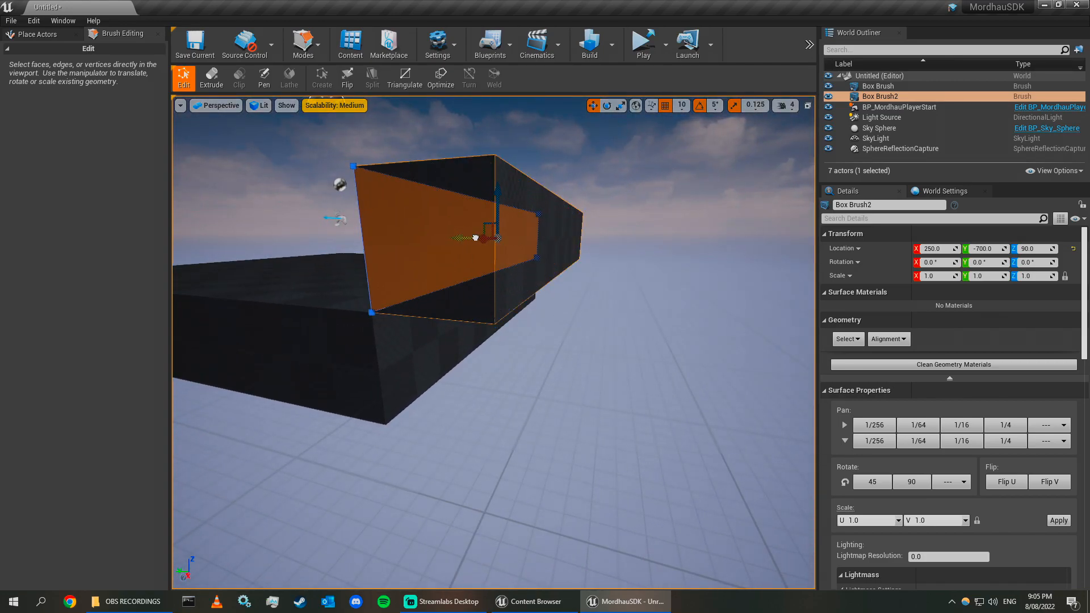
mouse_move(477, 238)
right_down()
mouse_move(630, 341)
mouse_move(585, 326)
mouse_move(630, 324)
mouse_move(535, 306)
mouse_move(454, 332)
right_up()
Switch to Select mode, duplicate the wall and move the copy to the opposite side of the floor.
key(s)
key(shift+1)
key(w)
click(492, 275)
key(ctrl+c)
key(ctrl+v)
key(d)
mouse_move(522, 311)
mouse_down()
mouse_move(351, 366)
mouse_move(171, 452)
mouse_up()
right_drag(340, 397, 645, 355)
key(a)
mouse_move(534, 314)
right_down()
mouse_move(471, 330)
mouse_move(398, 386)
right_up()
key(d)
key(s)
mouse_move(494, 327)
right_down()
mouse_move(545, 250)
mouse_move(522, 232)
mouse_move(489, 250)
mouse_move(483, 284)
right_up()
key(w)
key(s)
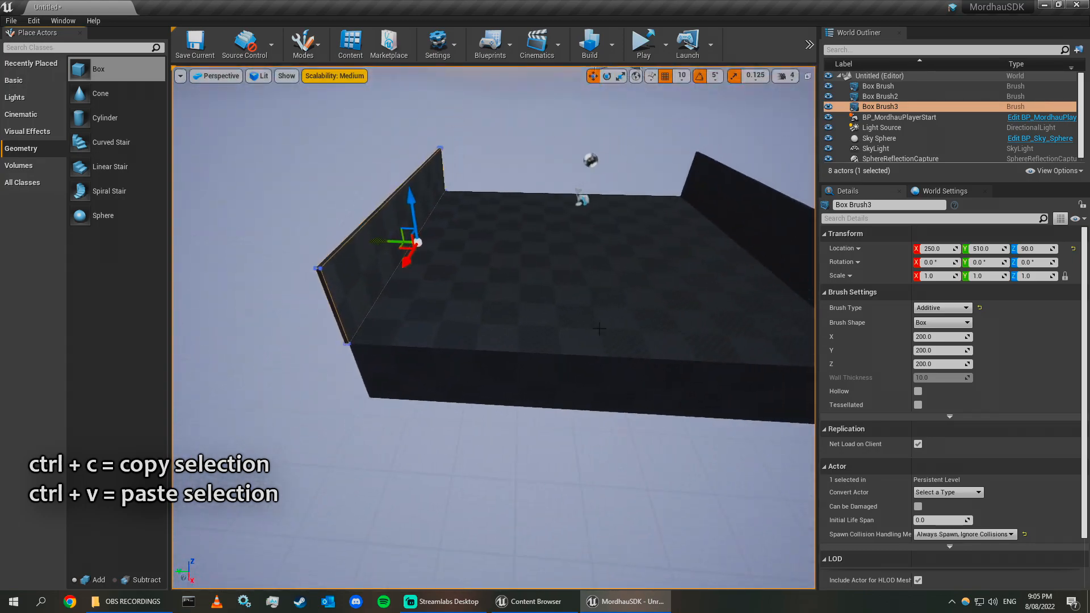
Duplicate the wall again, set the copy's X and Y location to 0, and undo the last two changes.
right_drag(467, 246, 467, 247)
key(ctrl+c)
key(ctrl+v)
drag(370, 246, 608, 248)
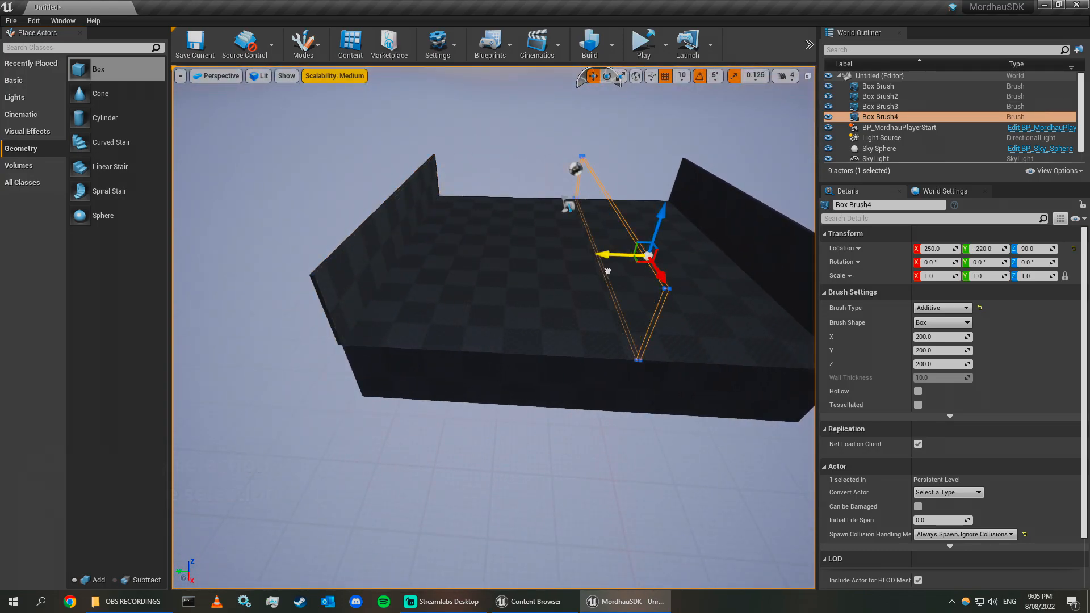
click(986, 249)
text(0)
key(Return)
click(936, 249)
text(0)
key(Return)
mouse_move(568, 284)
right_down()
mouse_move(738, 318)
mouse_move(533, 350)
right_up()
key(ctrl+z)
key(ctrl+z)
Rotate the duplicated wall 90 degrees and move it to close one end of the floor.
key(d)
key(e)
mouse_move(507, 342)
mouse_down()
mouse_move(458, 365)
mouse_move(456, 511)
mouse_up()
key(w)
drag(425, 464, 250, 480)
right_drag(250, 480, 465, 471)
key(a)
Duplicate the end wall and move the copy to the floor's opposite end.
key(ctrl+c)
key(ctrl+v)
mouse_move(480, 412)
right_down()
mouse_move(511, 318)
mouse_move(432, 397)
right_up()
click(318, 227)
mouse_move(318, 227)
right_down()
mouse_move(398, 295)
mouse_move(392, 283)
right_up()
key(s)
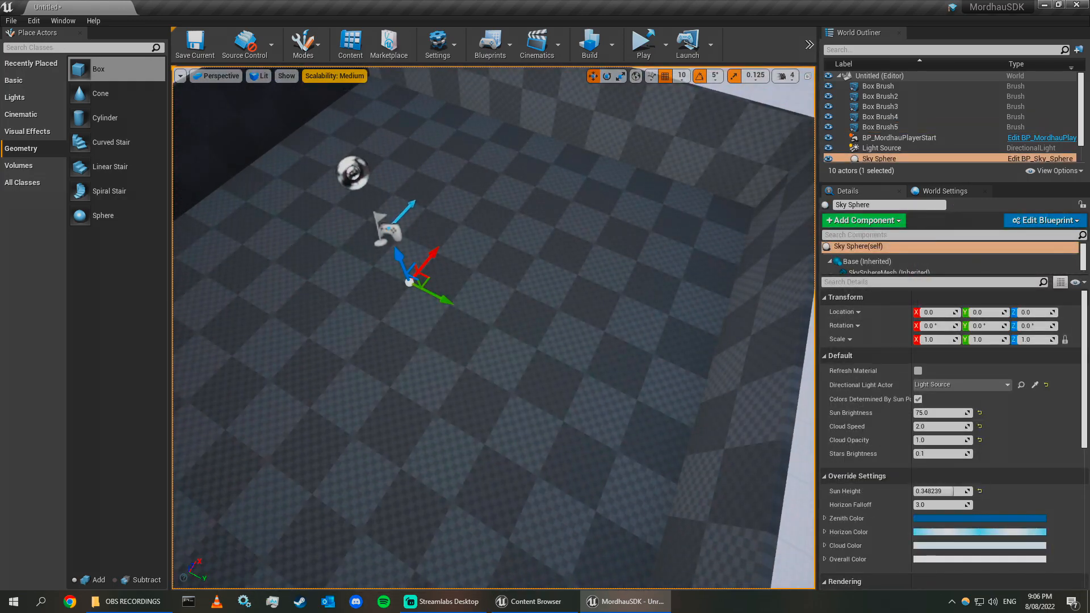
Open the Content Browser at the Content folder and filter it to show only Materials.
drag(1089, 180, 626, 174)
click(591, 181)
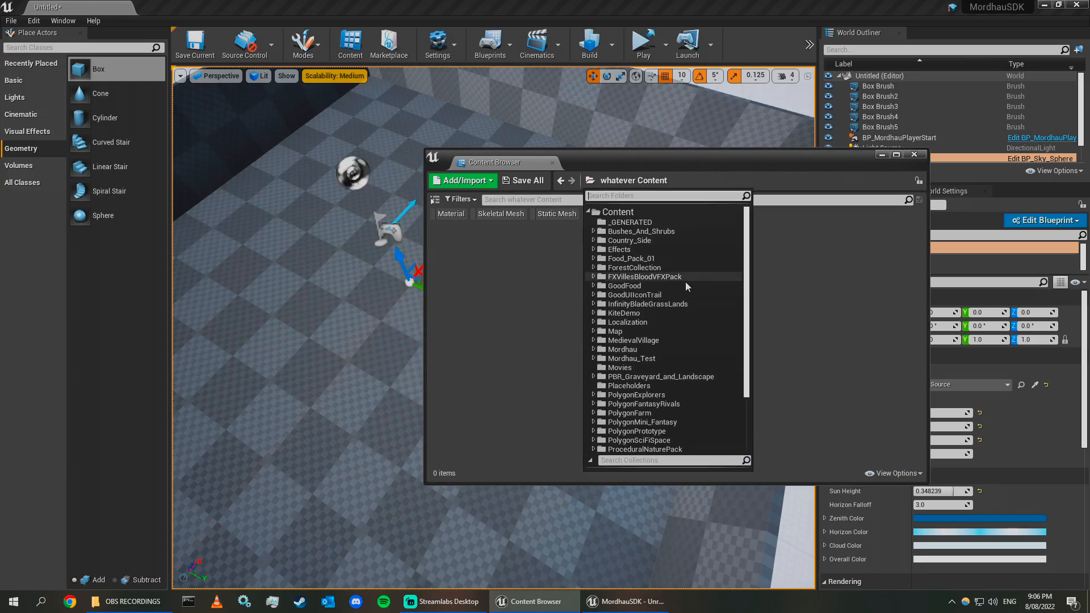
click(618, 211)
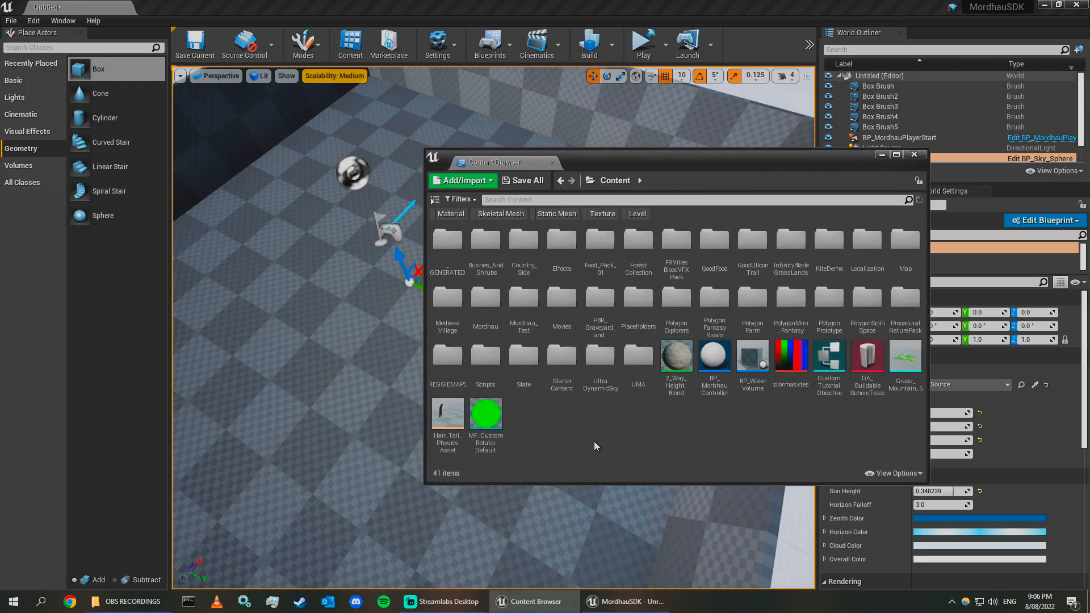
drag(711, 175, 801, 205)
click(550, 228)
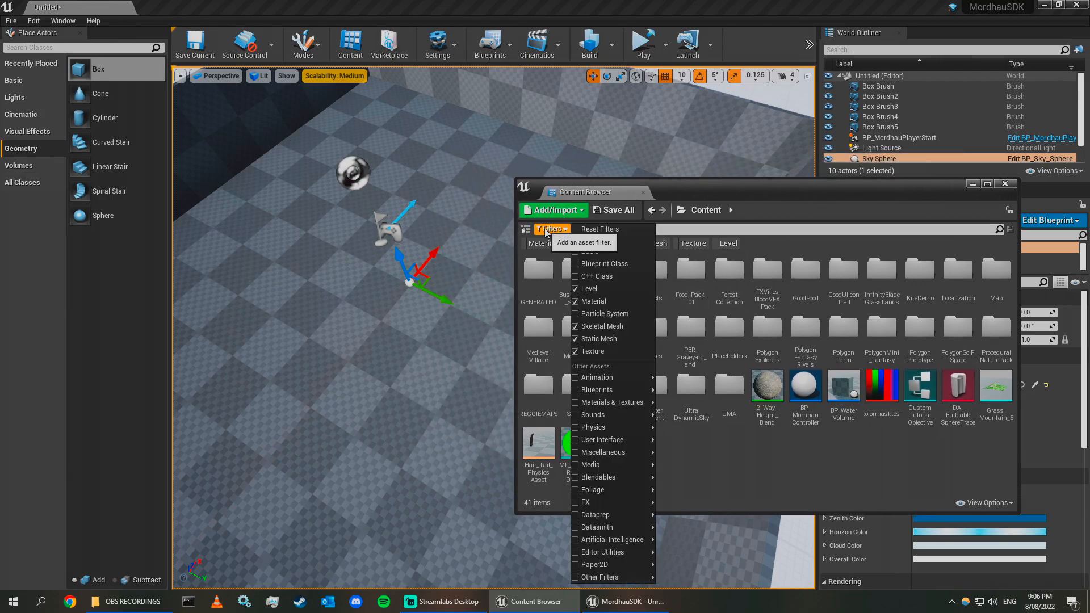
click(590, 309)
click(551, 228)
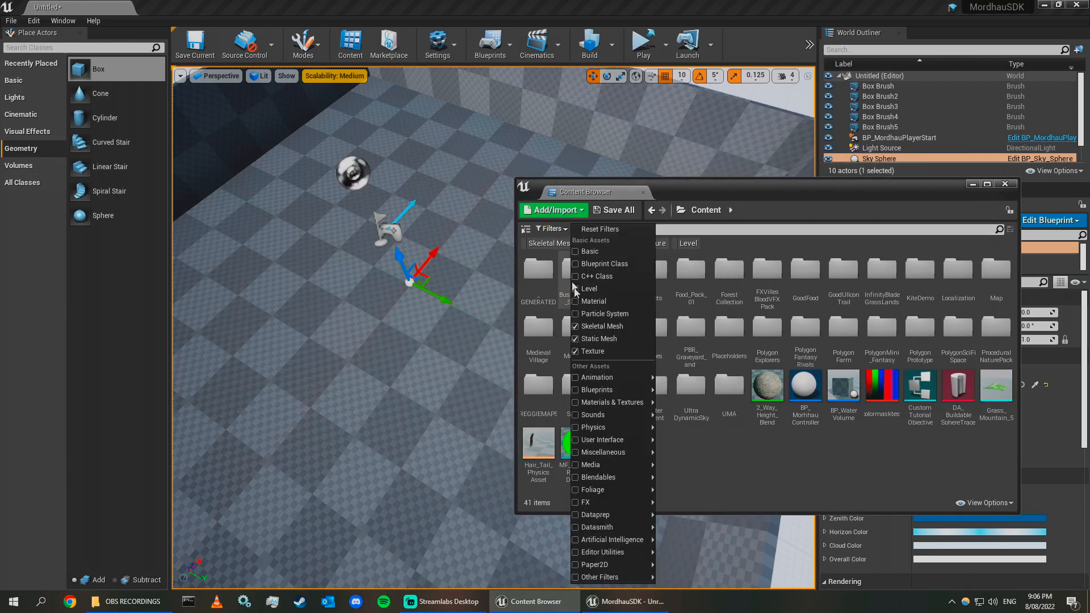
click(593, 306)
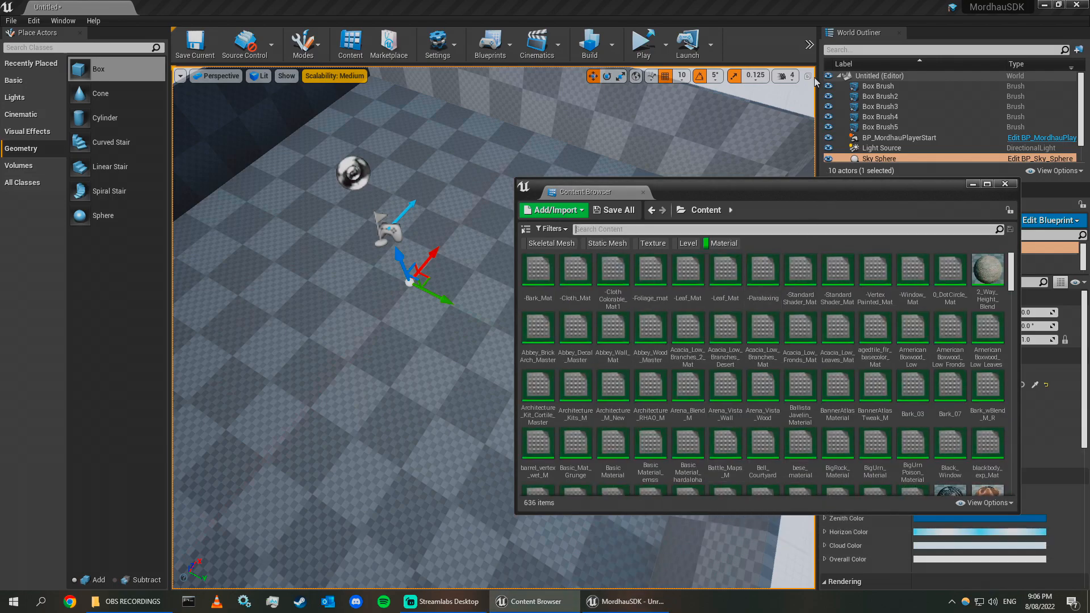
drag(922, 199, 965, 134)
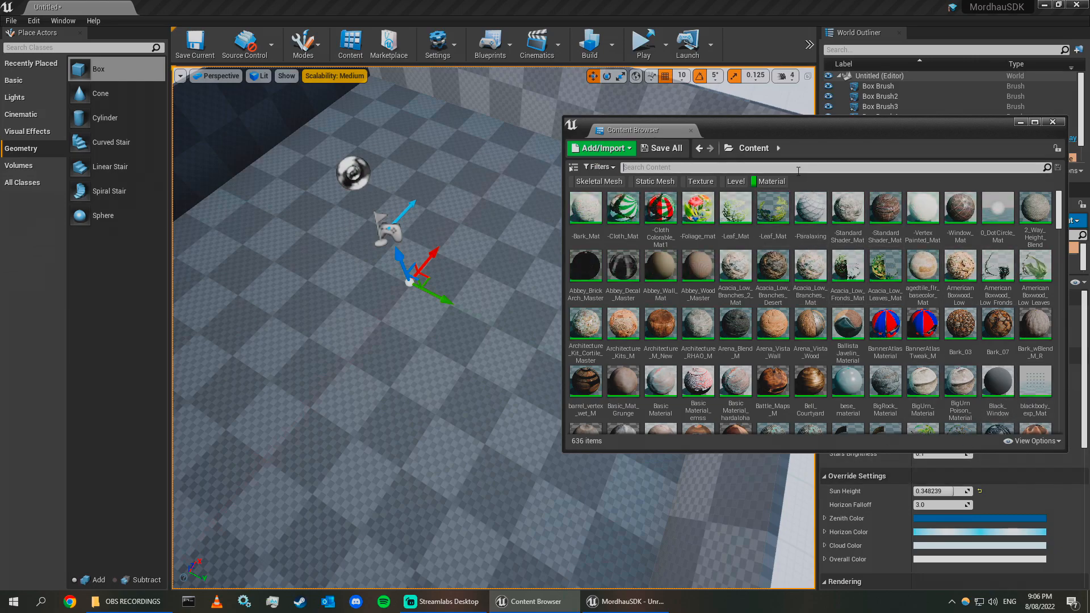
Apply the Arena_Vista_Wall material from the Content Browser to the wall brushes.
right_drag(381, 281, 440, 153)
key(w)
drag(623, 207, 406, 273)
mouse_move(364, 335)
right_down()
mouse_move(448, 336)
mouse_move(352, 340)
right_up()
key(s)
drag(788, 121, 906, 146)
mouse_move(450, 239)
right_down()
mouse_move(420, 244)
mouse_move(454, 227)
right_up()
drag(940, 160, 928, 127)
right_drag(488, 250, 420, 259)
key(w)
right_drag(602, 273, 562, 255)
key(s)
drag(732, 205, 324, 269)
right_drag(419, 329, 364, 327)
key(s)
key(w)
right_drag(488, 386, 545, 369)
drag(864, 131, 1089, 149)
click(564, 318)
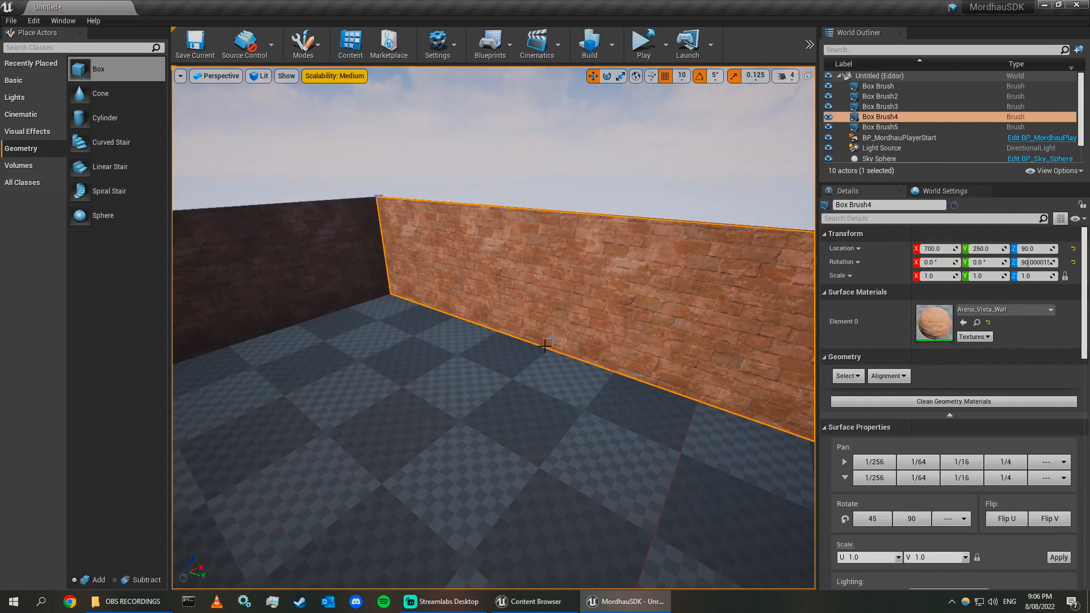
right_drag(565, 318, 502, 394)
key(s)
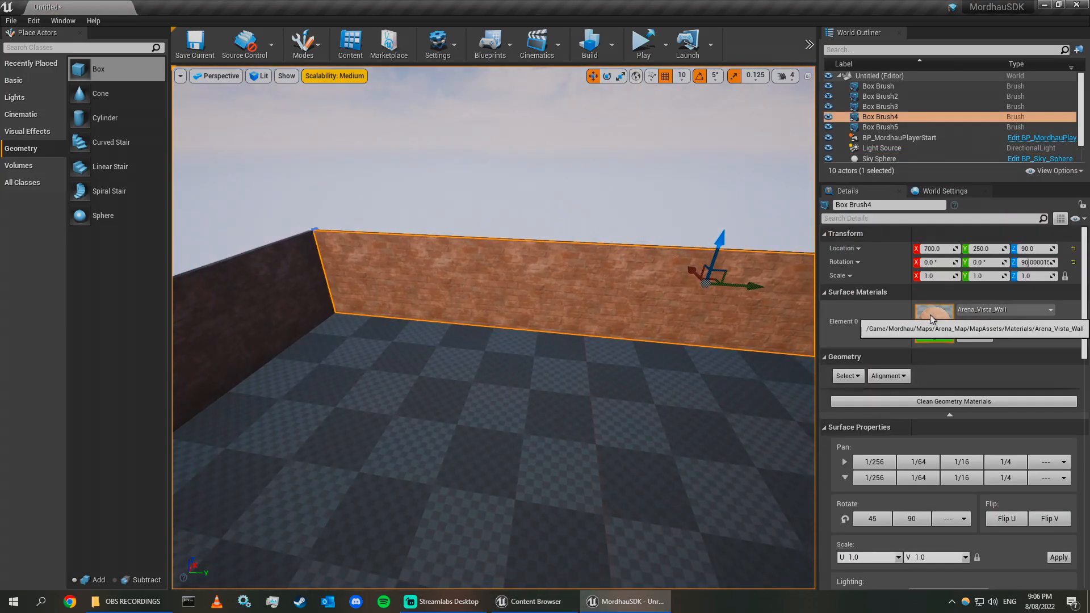
Look around the enclosed floor to check the material on each wall.
right_drag(755, 182, 653, 199)
key(w)
key(s)
click(754, 182)
key(s)
right_drag(755, 181, 653, 188)
key(w)
key(s)
mouse_move(647, 250)
right_down()
mouse_move(733, 227)
mouse_move(812, 235)
mouse_move(755, 233)
right_up()
key(w)
click(538, 317)
right_drag(538, 316, 498, 319)
click(498, 318)
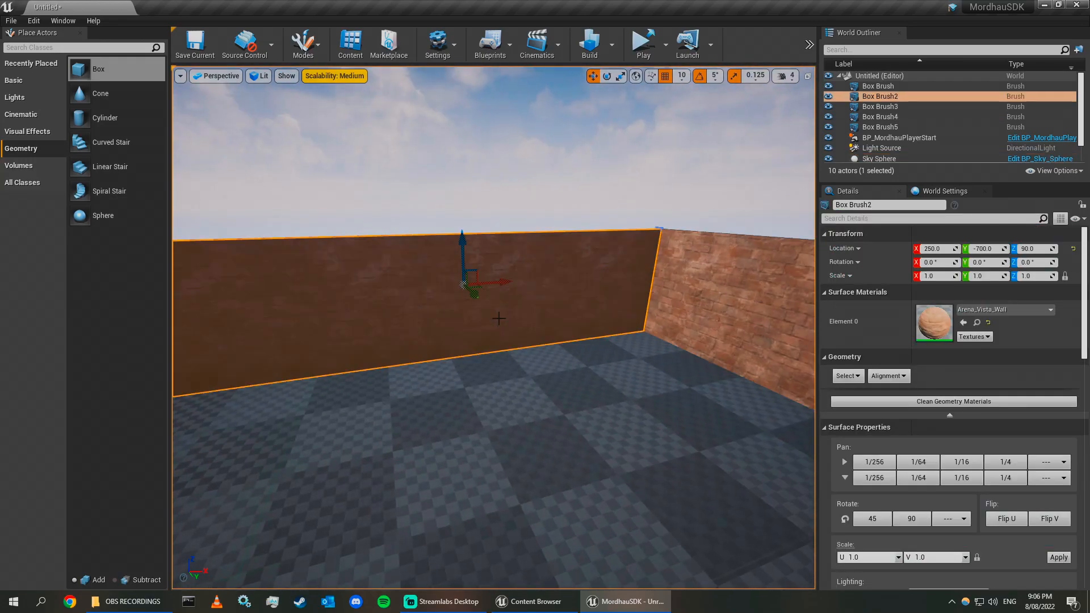
mouse_move(526, 398)
right_down()
mouse_move(595, 399)
mouse_move(578, 396)
right_up()
key(s)
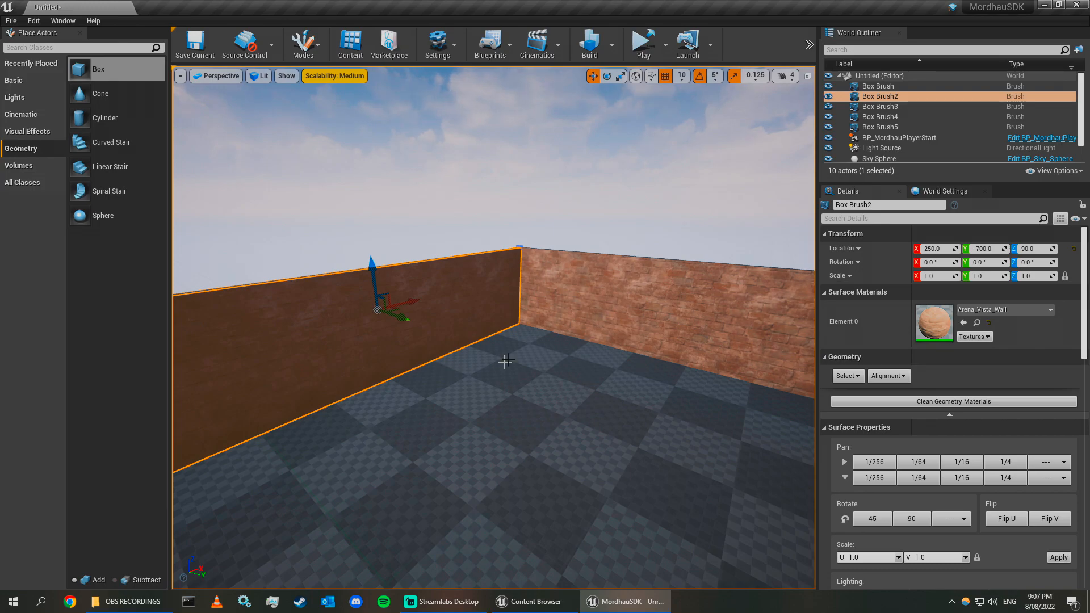
right_drag(495, 363, 533, 364)
click(645, 309)
right_drag(645, 309, 538, 309)
click(636, 315)
right_drag(571, 462, 627, 462)
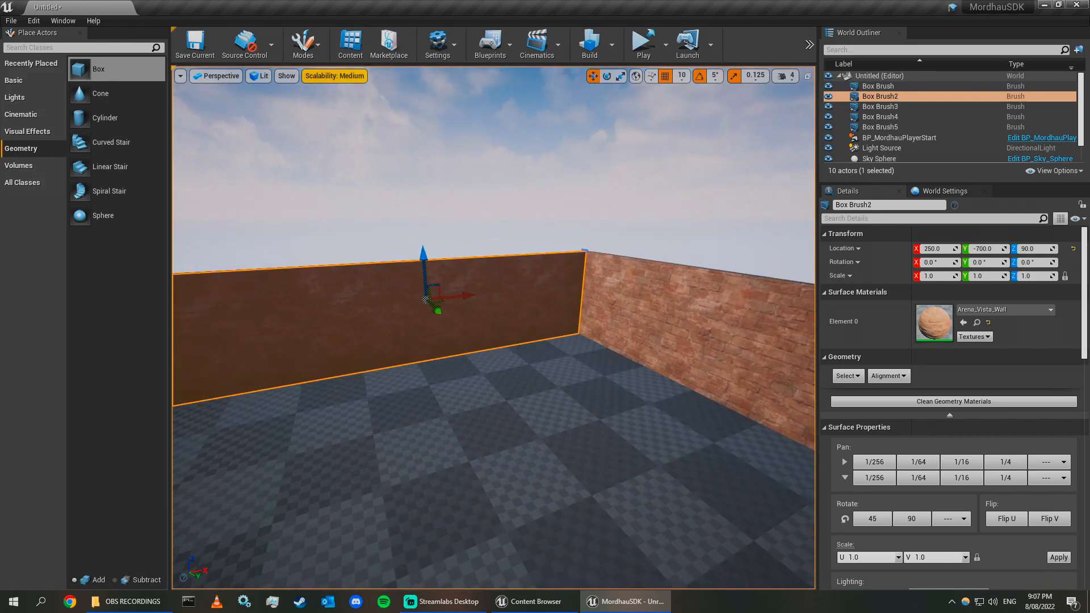
Copy the Arena_Vista_Wall material from the Content folder into the whatever Content folder.
drag(1089, 190, 705, 199)
click(561, 277)
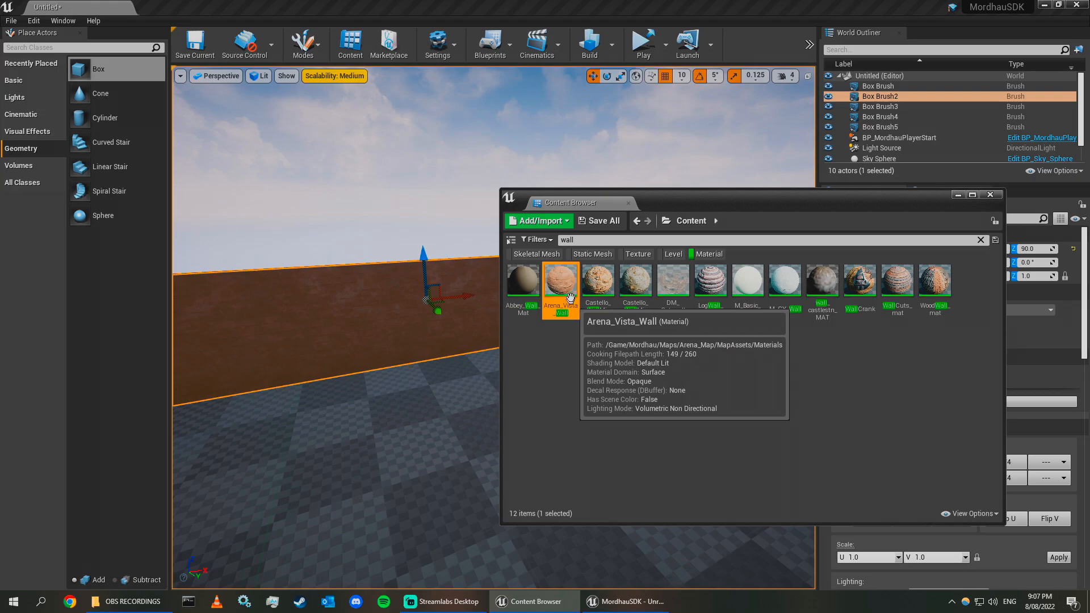
click(667, 221)
scroll(761, 351, down, 3)
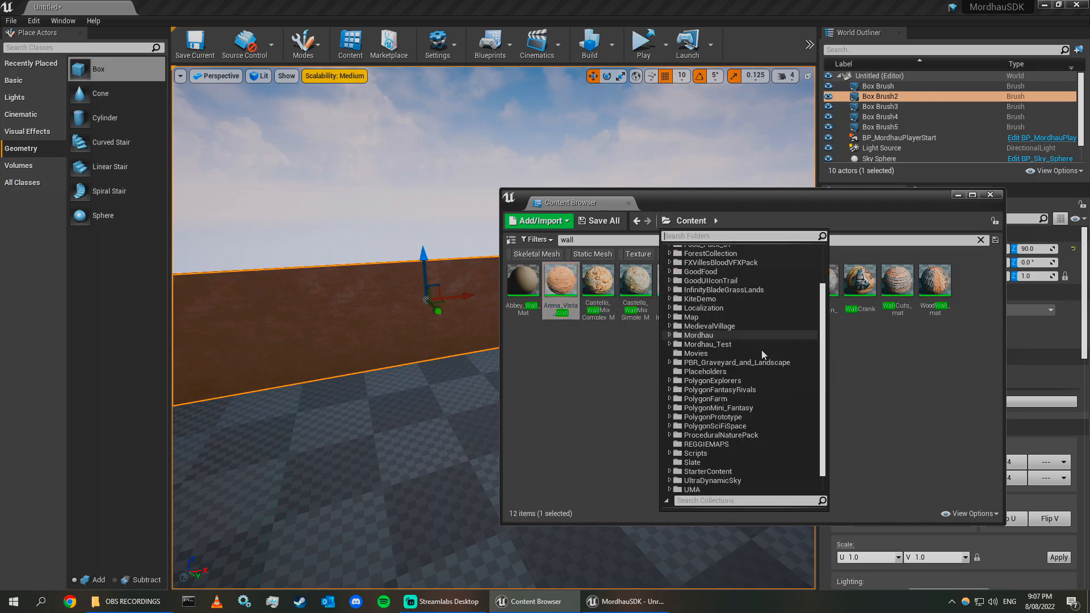
click(710, 488)
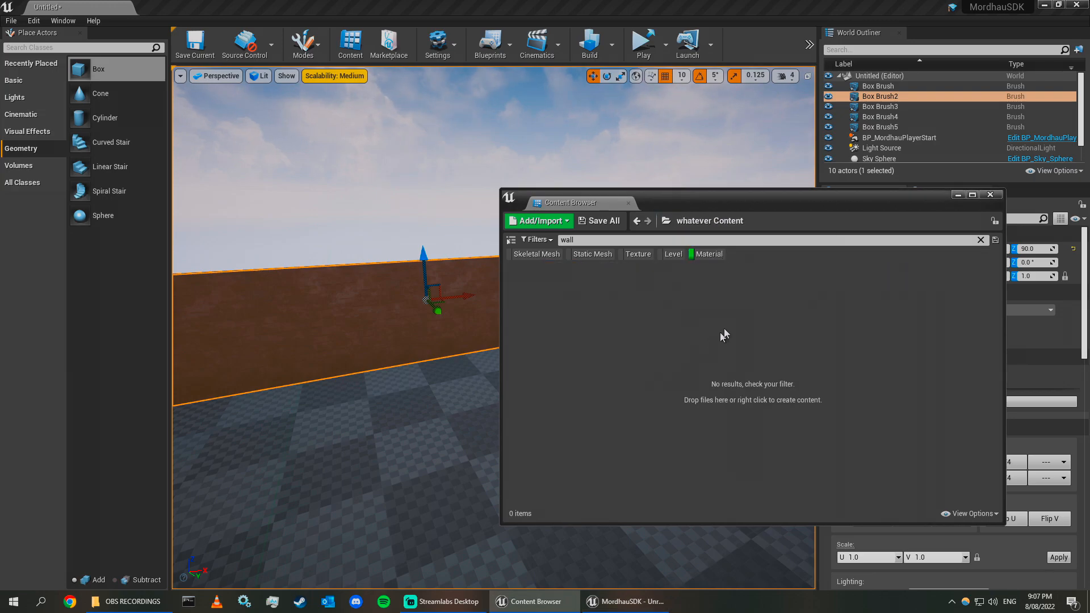
drag(682, 206, 877, 214)
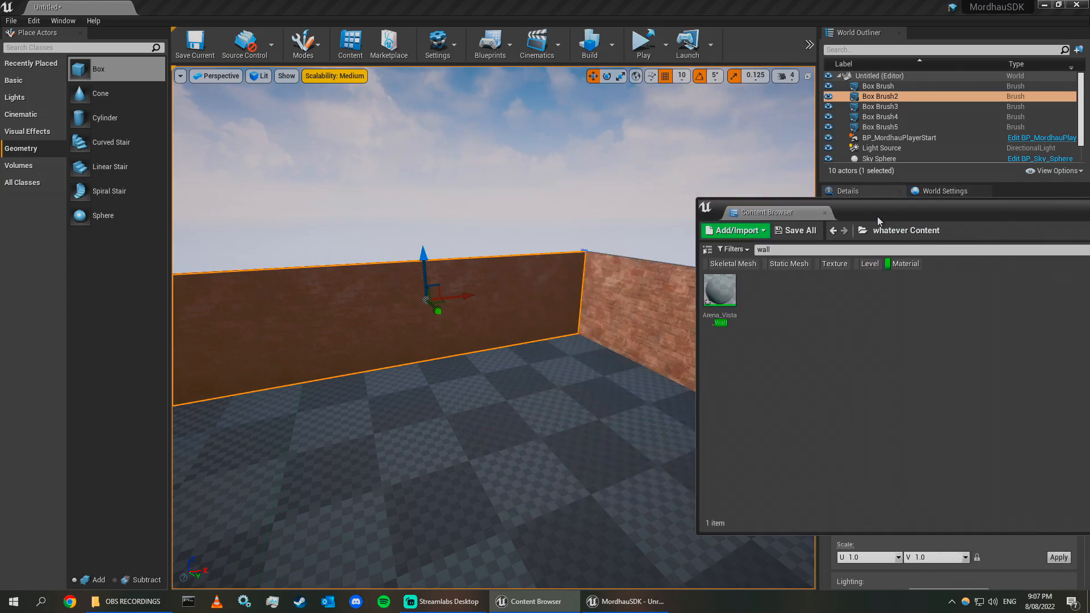
Apply the copied Arena_Vista_Wall material from whatever Content to the end wall brush and compare it with the side wall.
right_drag(652, 323, 695, 323)
drag(715, 291, 437, 310)
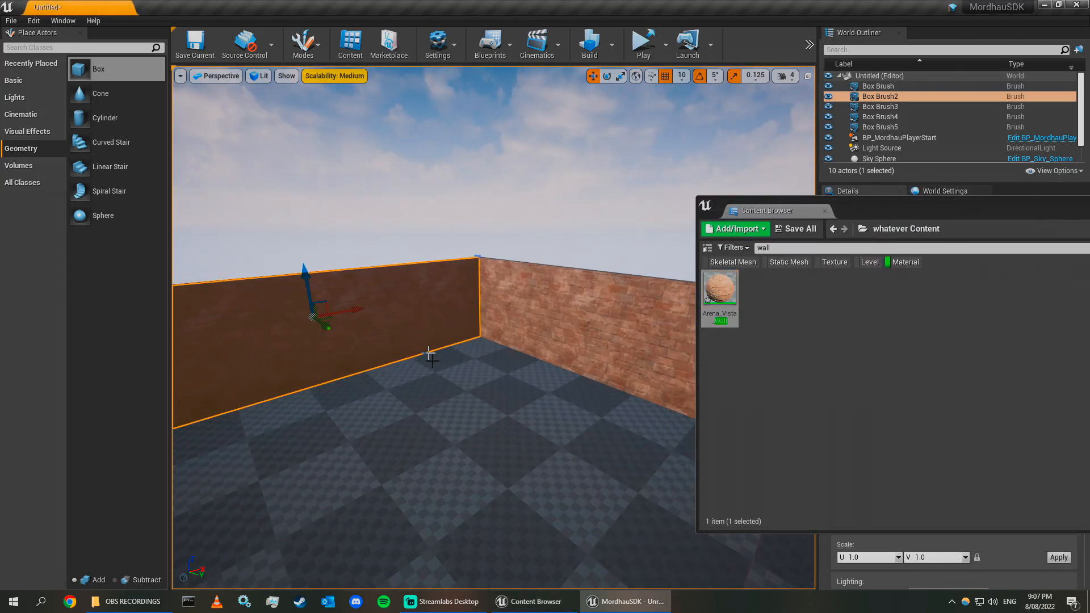
right_drag(425, 335, 455, 315)
drag(917, 204, 1089, 222)
click(608, 353)
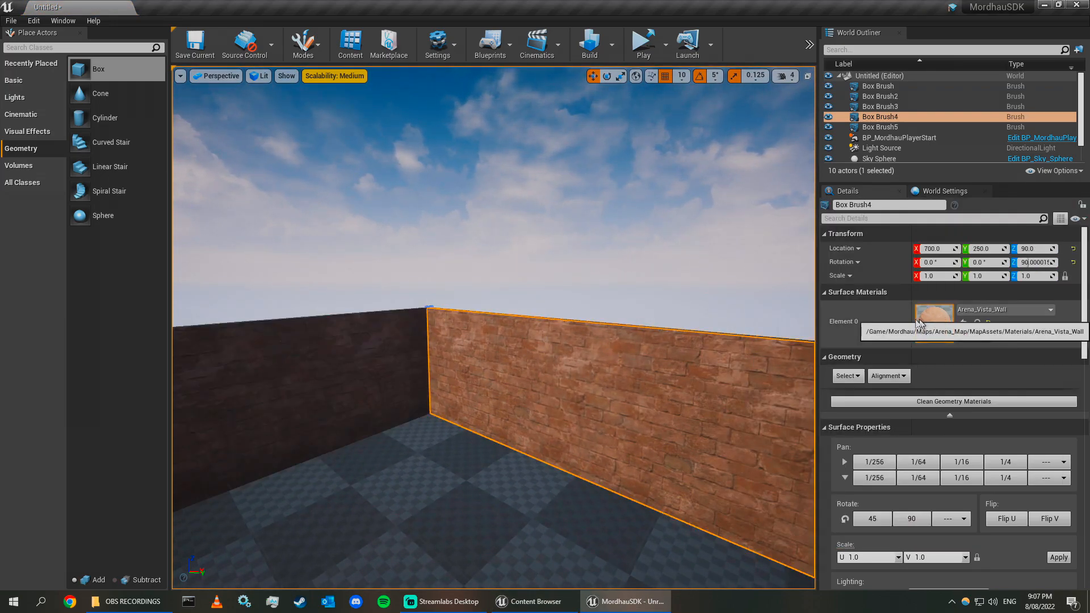
click(364, 369)
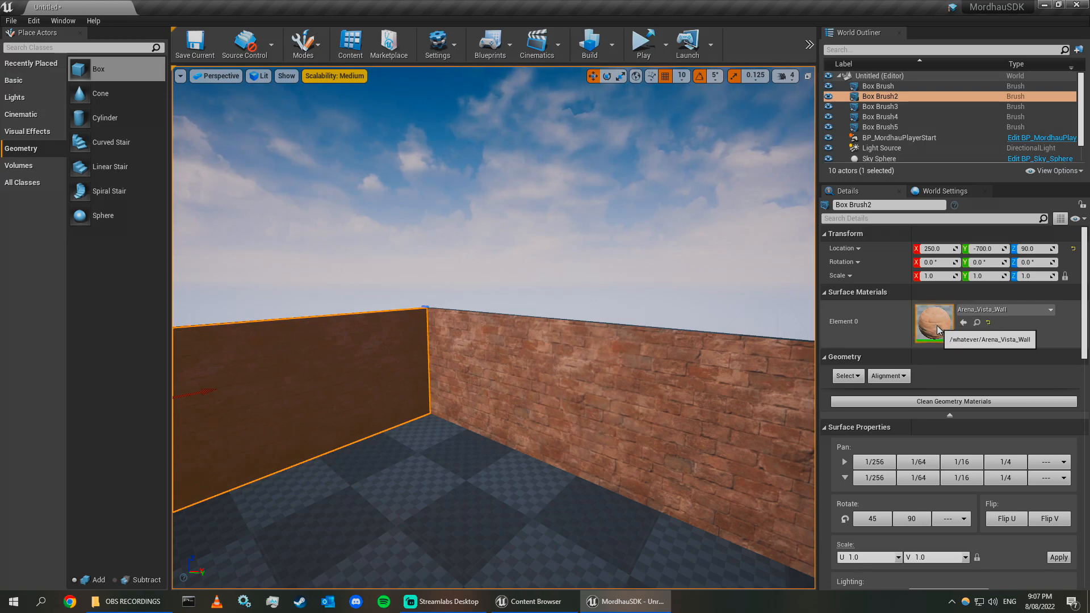
Open the Arena_Vista_Wall material in the material editor to inspect it, then close the editor.
drag(1089, 240, 659, 239)
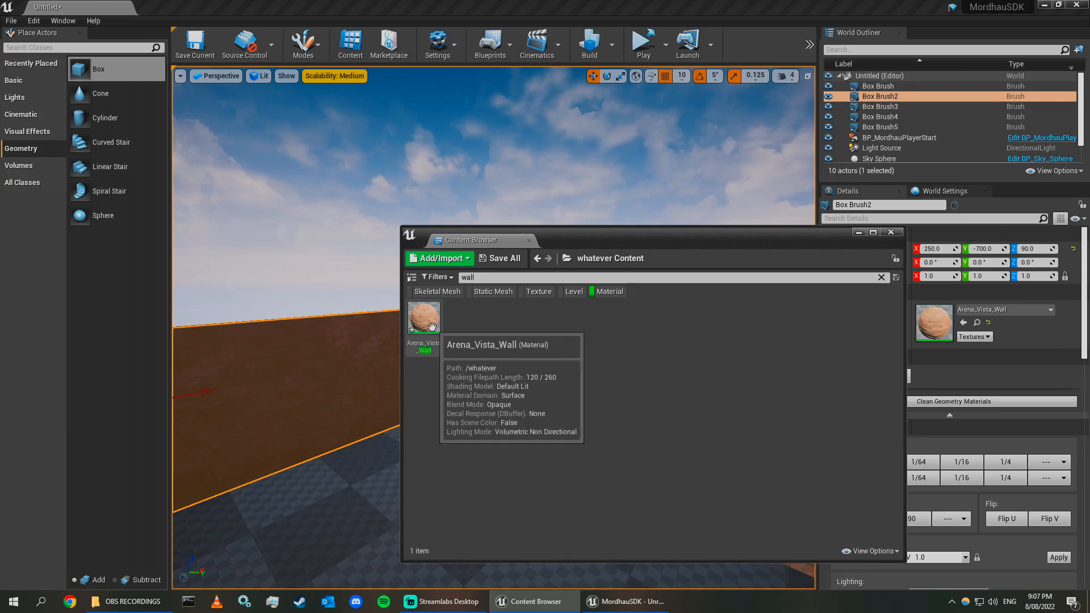
double_click(432, 327)
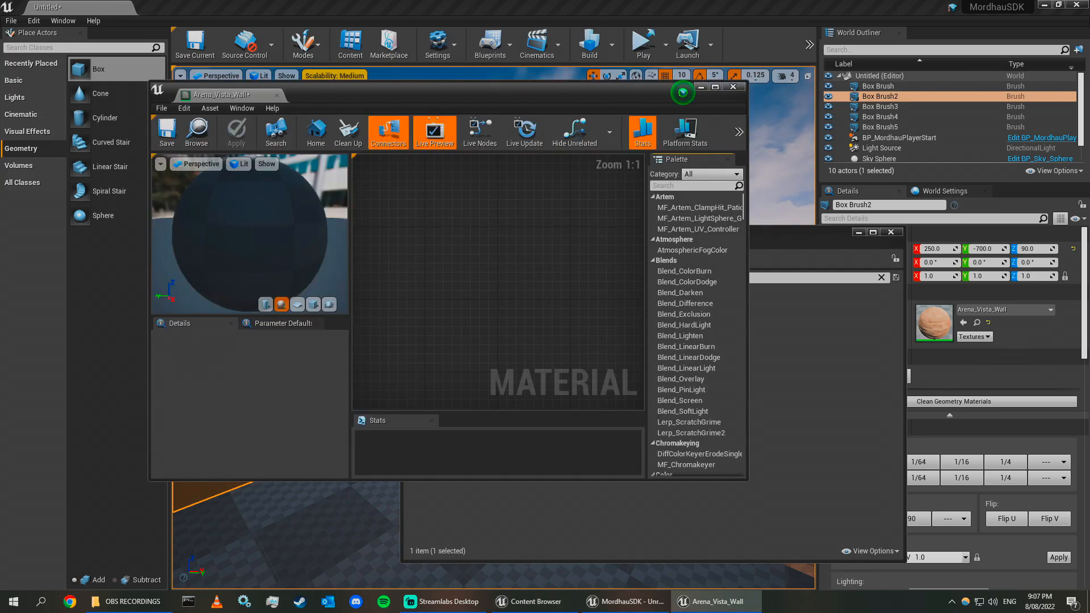
mouse_move(439, 249)
right_down()
mouse_move(550, 286)
mouse_move(581, 255)
mouse_move(452, 243)
right_up()
scroll(491, 284, down, 3)
scroll(500, 287, up, 2)
drag(593, 92, 738, 142)
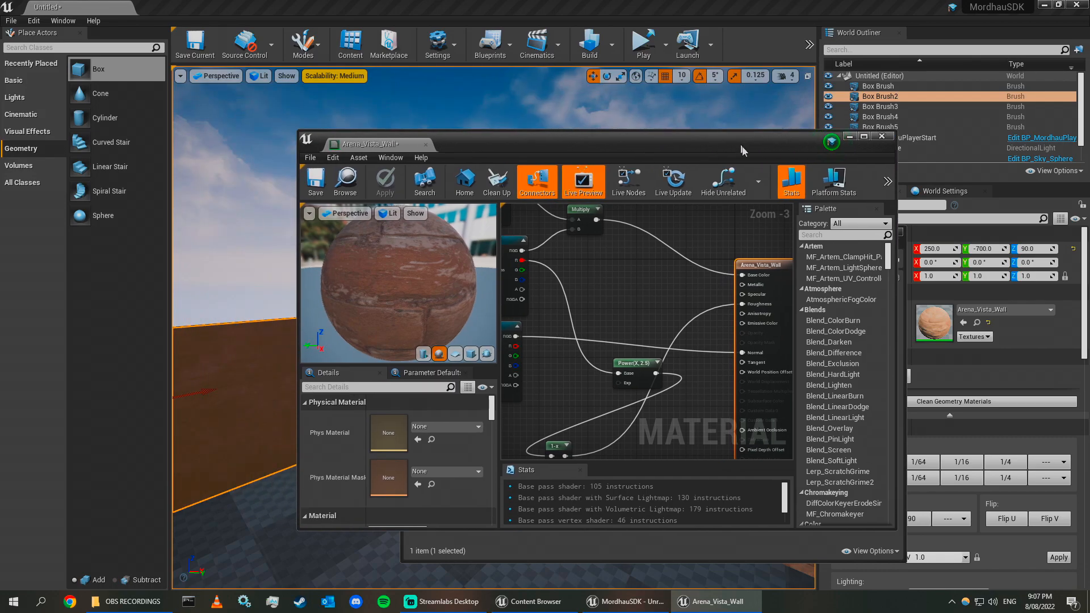
click(882, 137)
Apply the copied Arena_Vista_Wall material to each of the remaining wall brushes.
drag(612, 236, 595, 163)
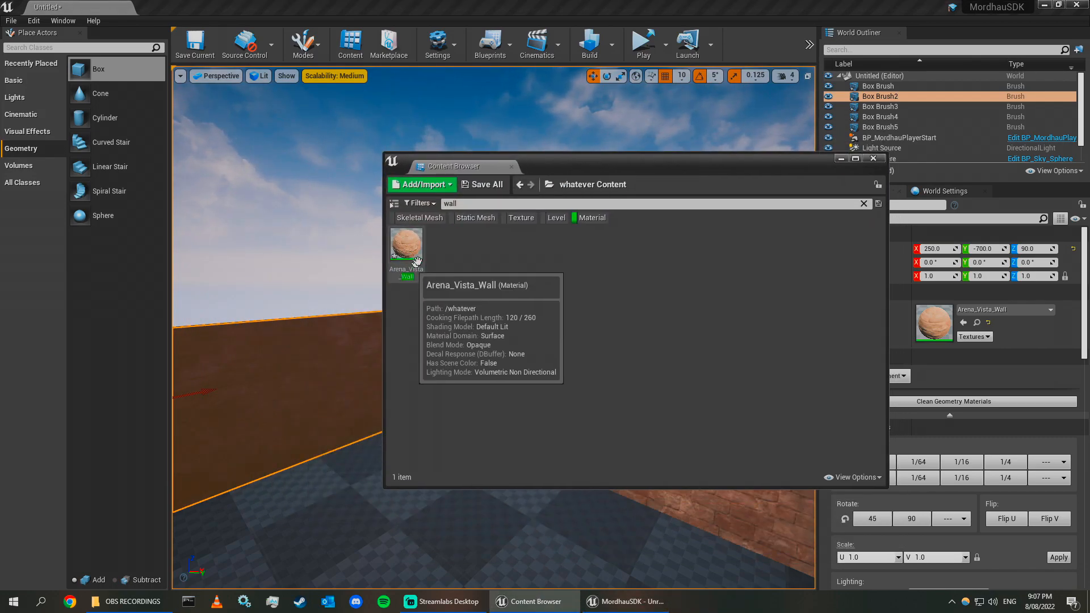
click(564, 192)
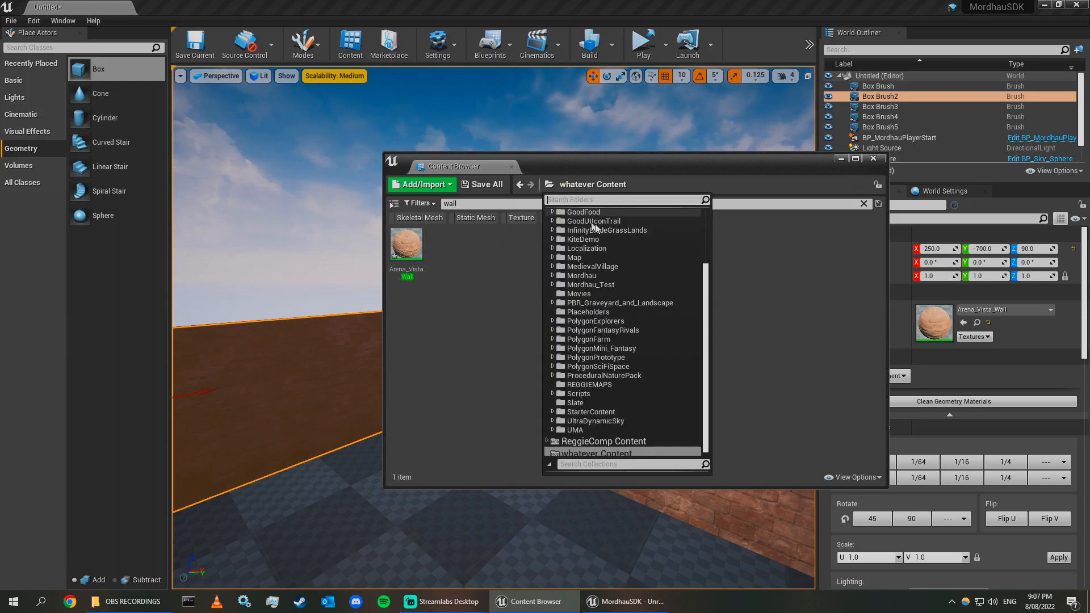
click(761, 286)
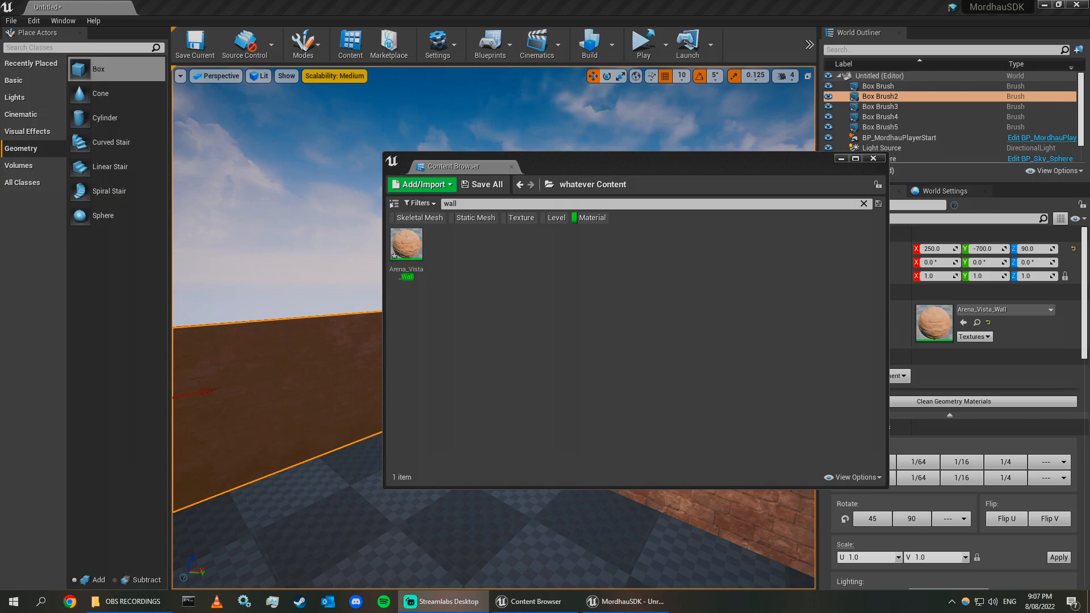
drag(601, 169, 856, 211)
drag(654, 289, 570, 377)
right_drag(593, 391, 483, 395)
drag(674, 291, 505, 356)
right_drag(505, 356, 352, 357)
drag(662, 303, 463, 297)
right_drag(463, 297, 273, 309)
drag(667, 304, 540, 301)
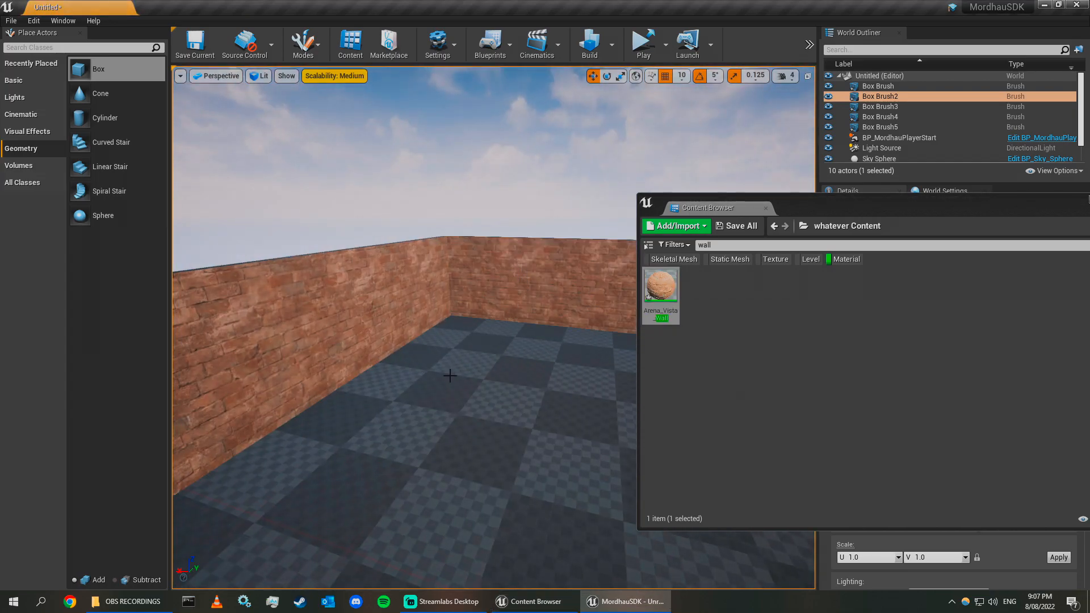
Return to the Content folder and search the materials for floor.
right_drag(450, 377, 539, 377)
drag(1035, 213, 1089, 222)
drag(994, 208, 869, 206)
click(853, 234)
click(886, 267)
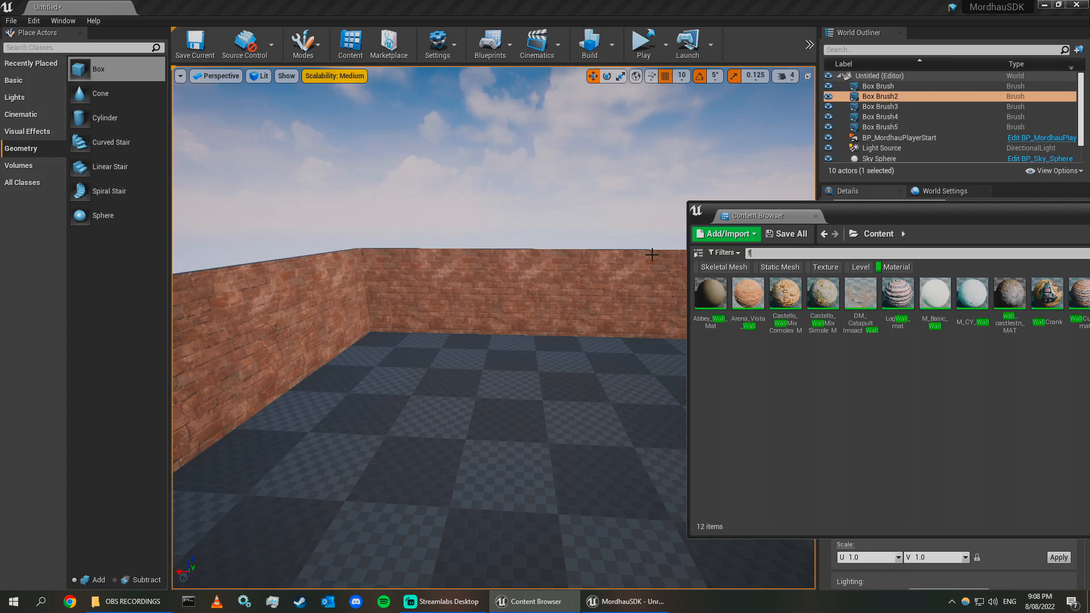
text(flo)
Apply the fanvyflooring material to the floor brush.
right_drag(447, 332, 459, 347)
key(s)
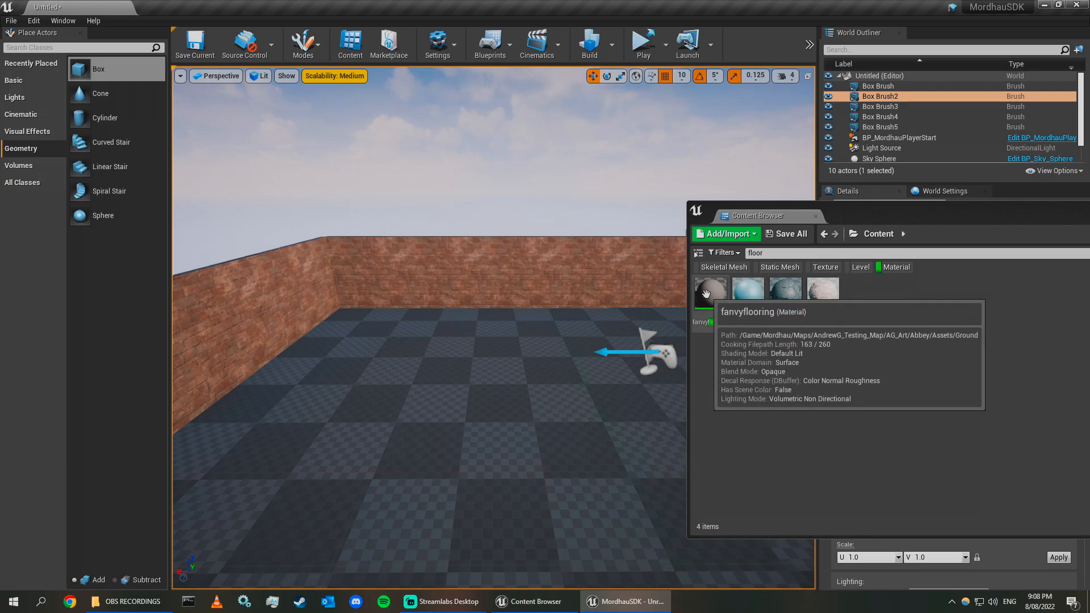
drag(710, 293, 493, 398)
right_drag(494, 397, 533, 397)
key(w)
key(s)
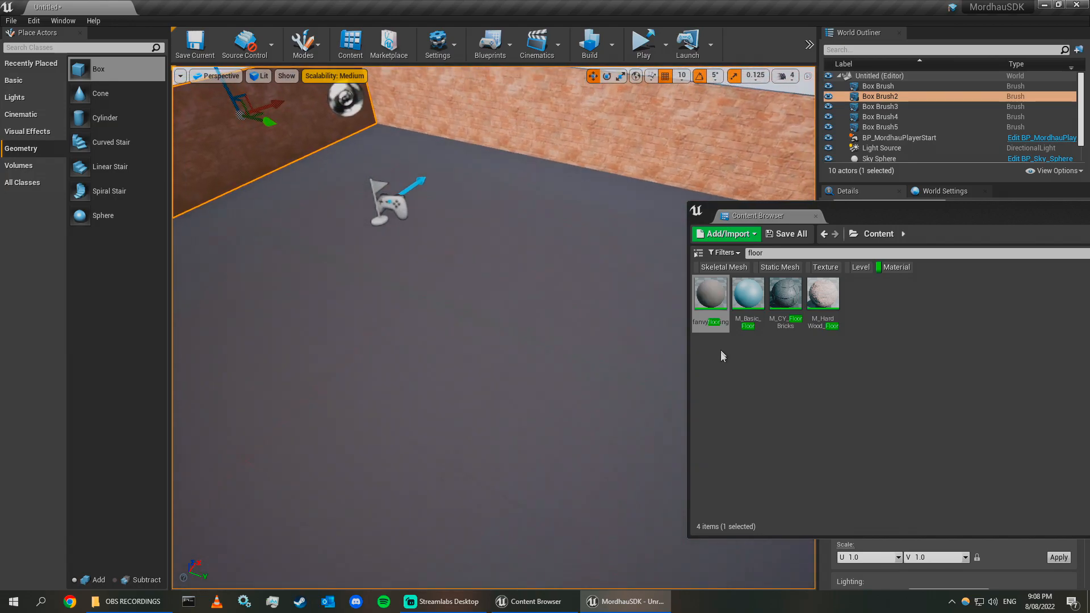
key(ctrl+z)
Copy the fanvyflooring material into the whatever Content folder.
click(717, 311)
click(853, 233)
scroll(903, 451, down, 10)
click(901, 500)
key(ctrl+v)
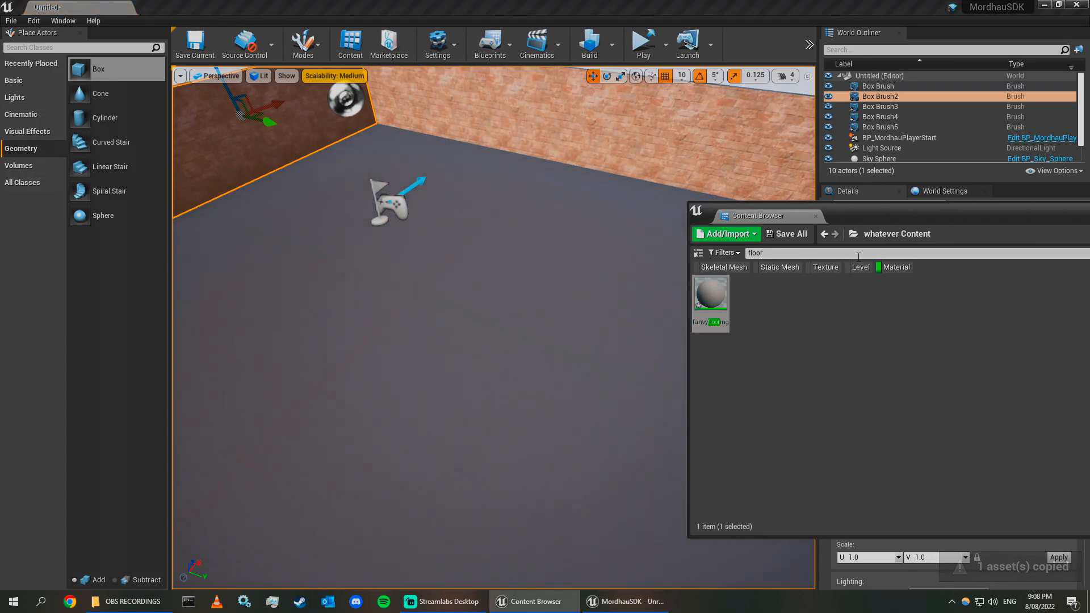
Save the level as ffa_box in the whatever Content folder.
click(762, 352)
key(s)
mouse_move(503, 357)
right_down()
mouse_move(405, 332)
mouse_move(455, 335)
right_up()
key(w)
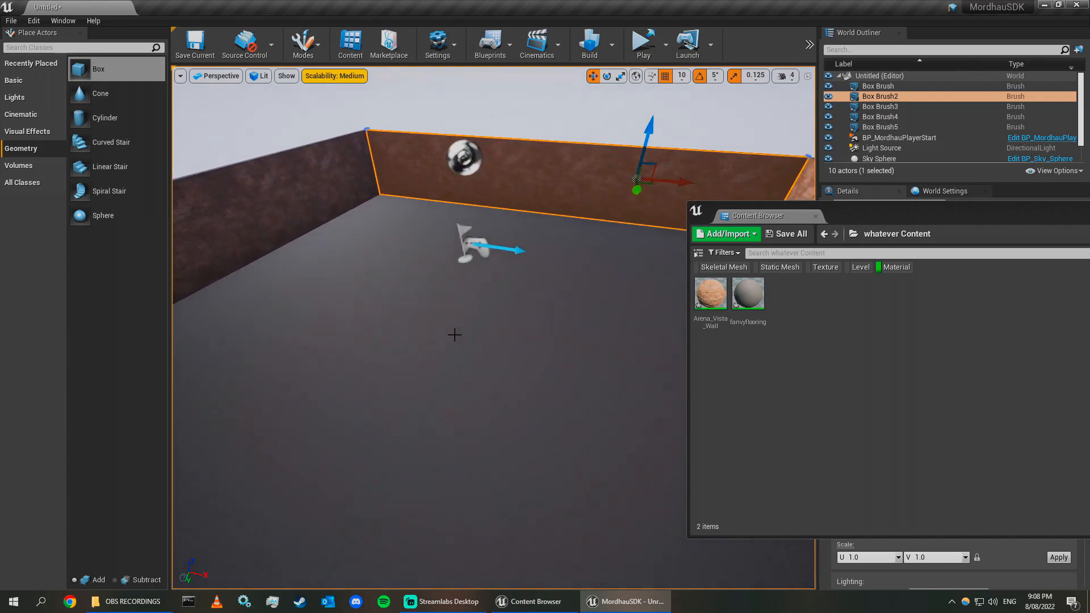
click(10, 21)
click(62, 69)
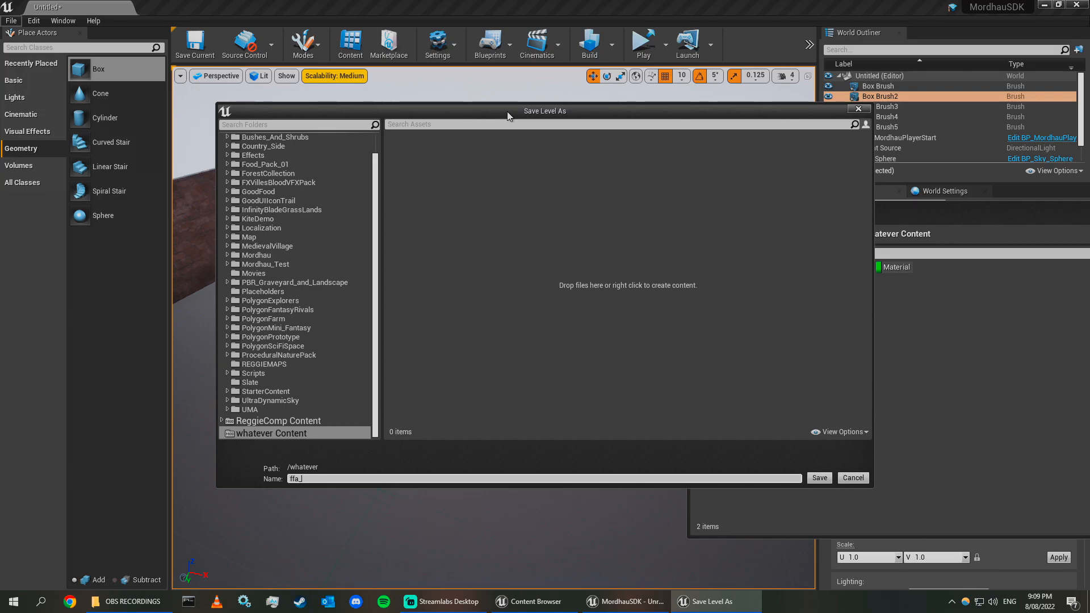
key(Return)
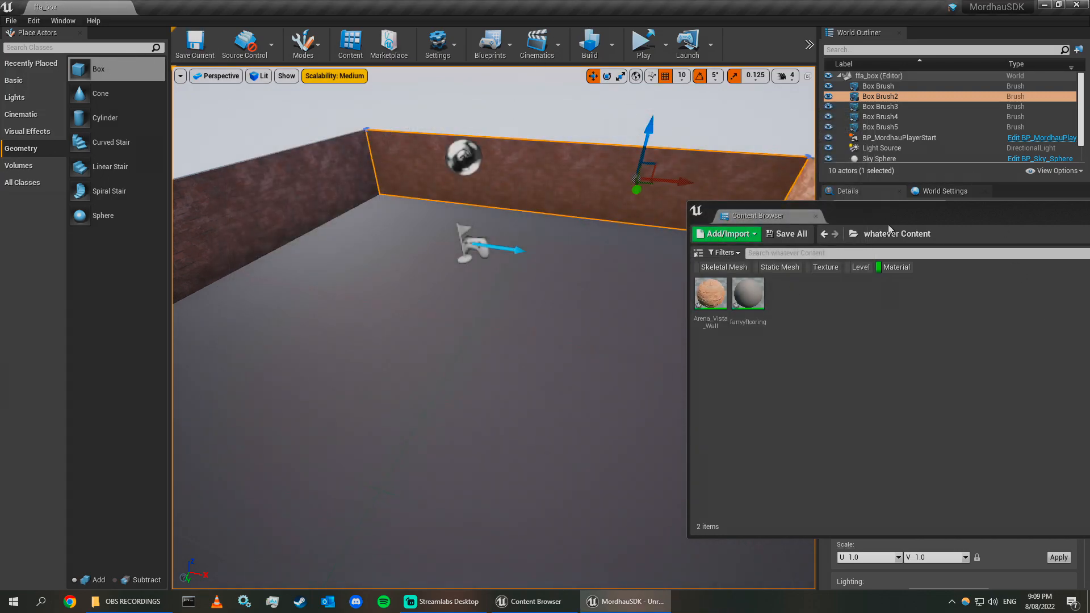
Try panning the end wall's surface texture and undo the pan.
right_drag(486, 233, 449, 210)
click(625, 141)
mouse_move(624, 142)
right_down()
mouse_move(528, 187)
mouse_move(244, 176)
right_up()
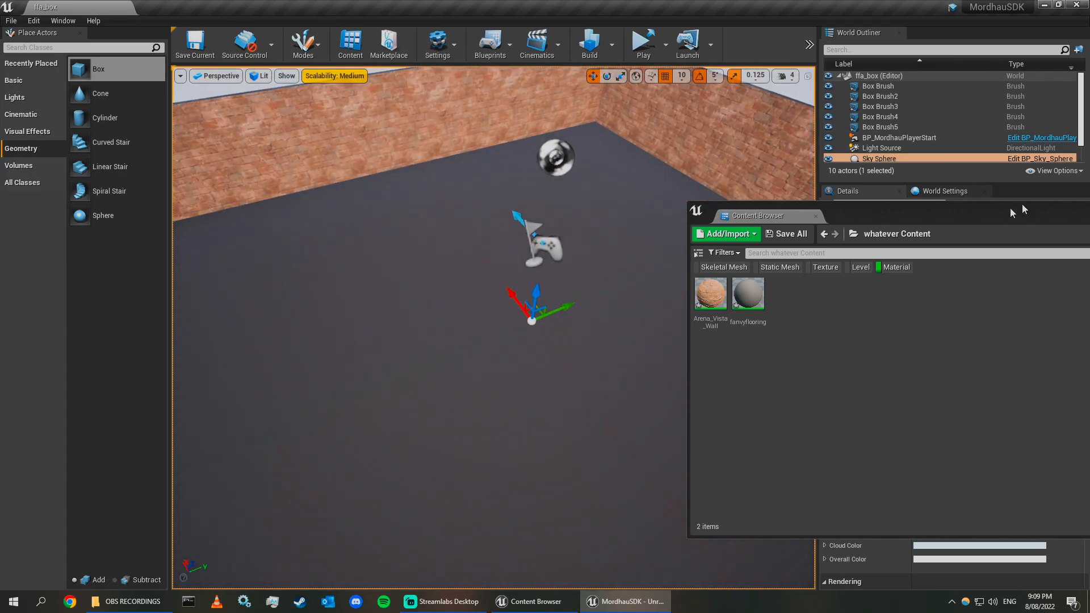
right_drag(634, 234, 511, 227)
right_drag(577, 202, 460, 136)
click(327, 321)
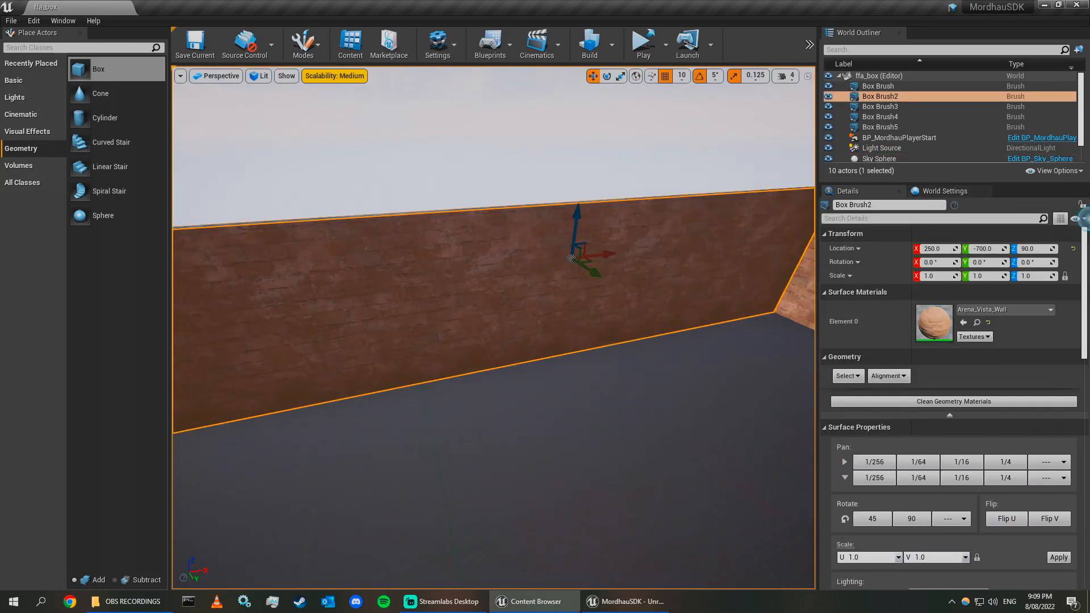
mouse_move(511, 227)
right_down()
mouse_move(627, 195)
mouse_move(619, 227)
mouse_move(653, 218)
mouse_move(617, 184)
right_up()
click(628, 195)
click(628, 194)
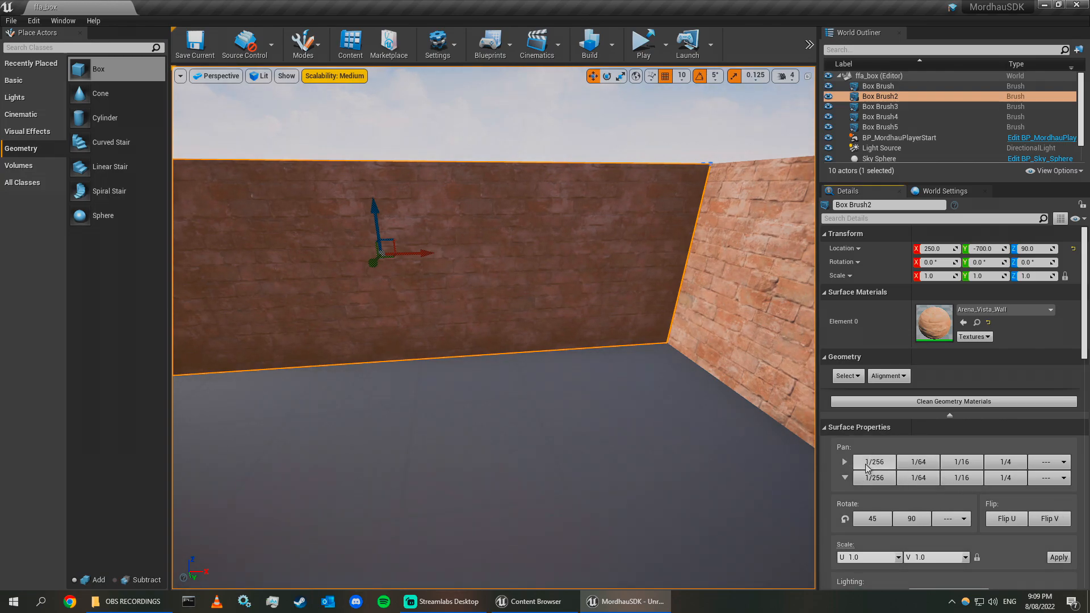
key(ctrl+z)
click(846, 462)
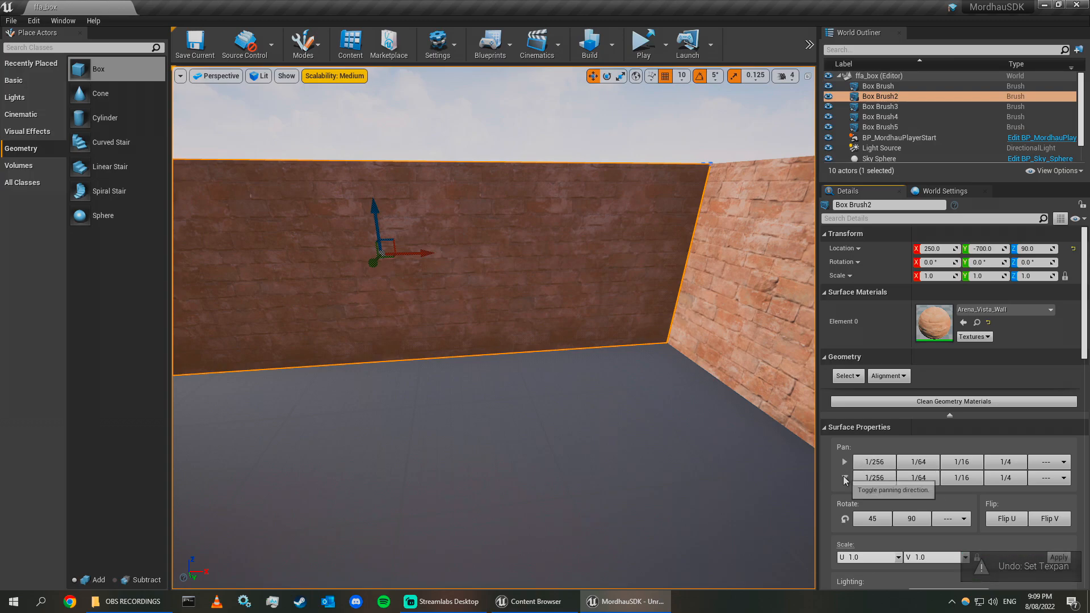
click(845, 463)
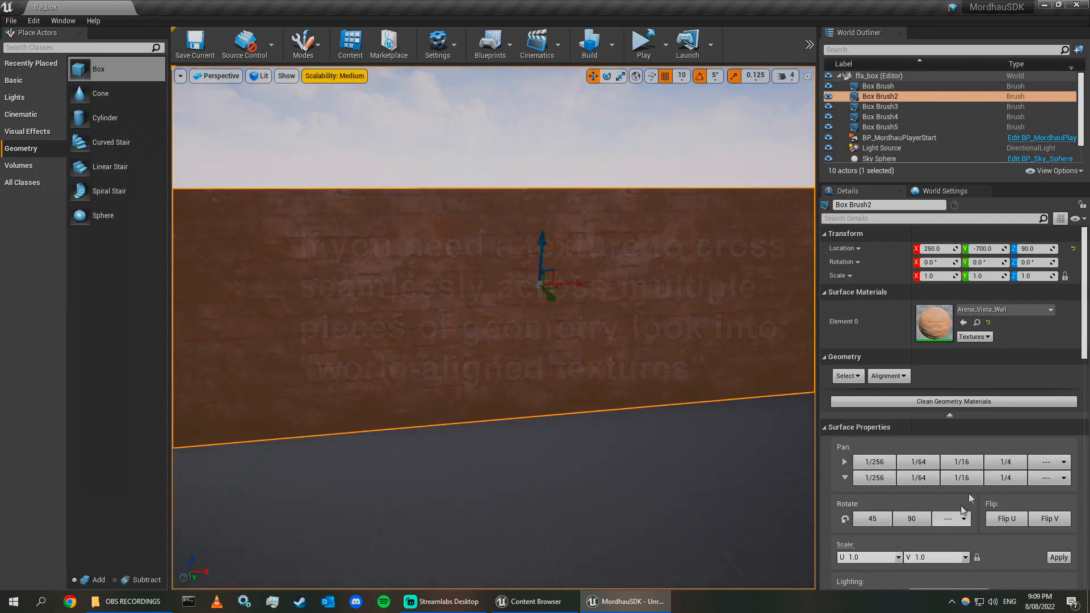
Try scaling the end wall's surface texture to 2.0 and then to 5.0.
scroll(869, 437, down, 3)
scroll(886, 449, up, 3)
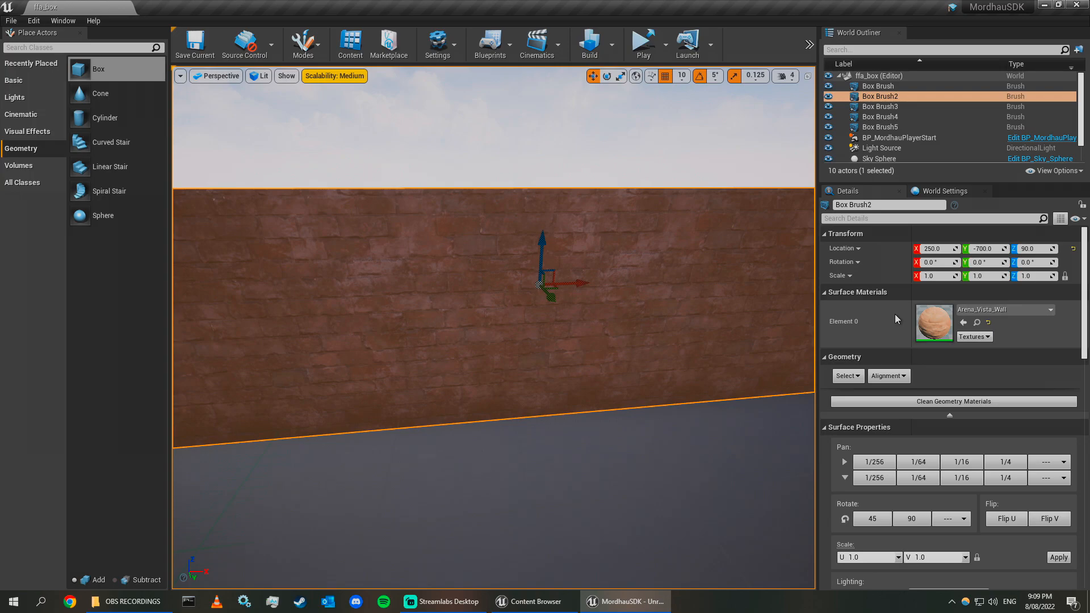
scroll(963, 396, down, 6)
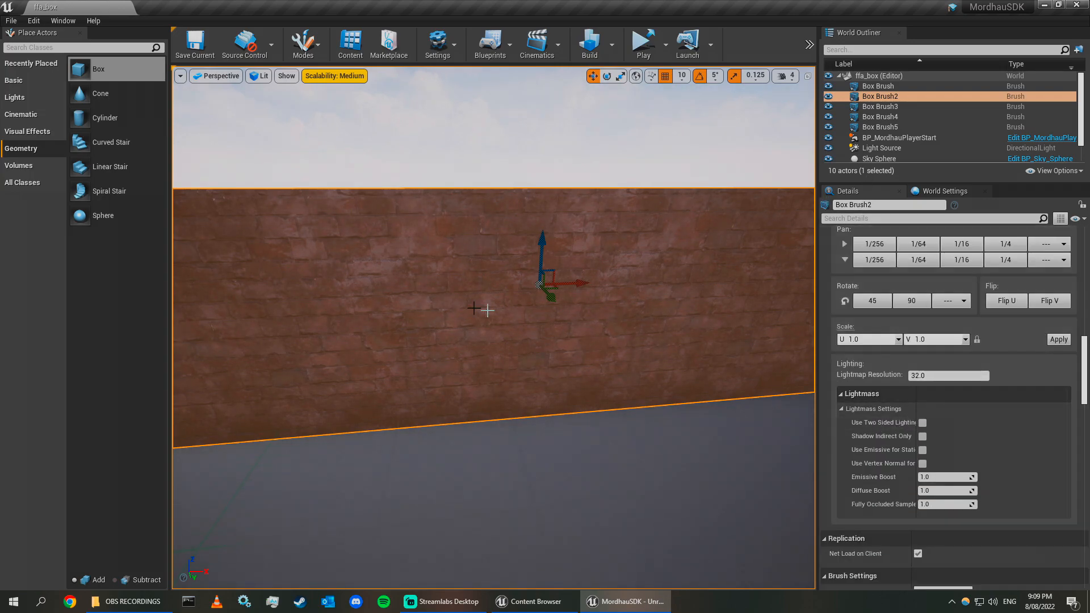
click(570, 357)
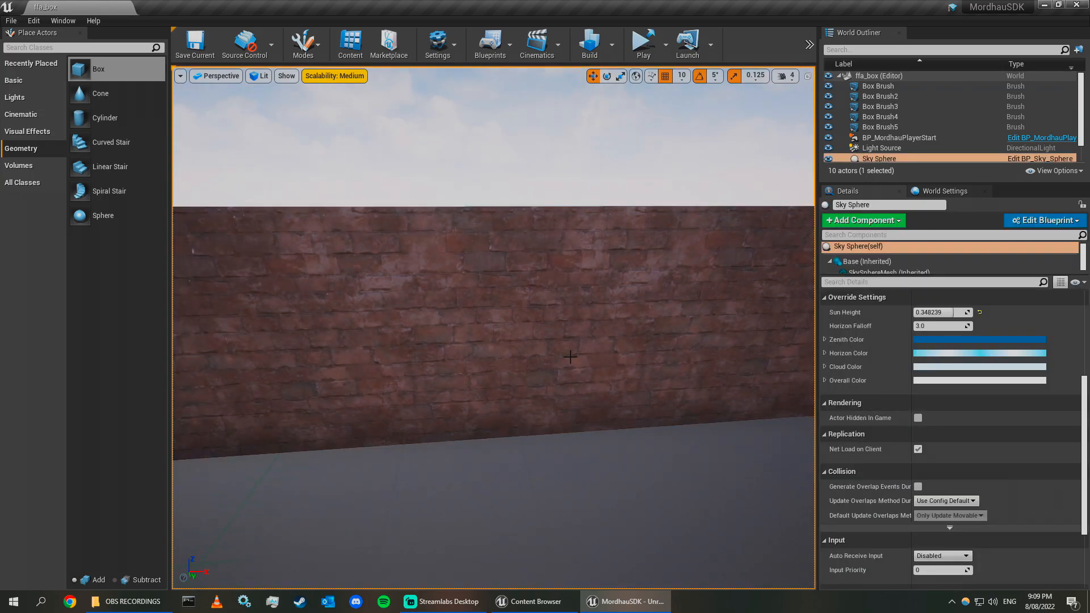
click(570, 356)
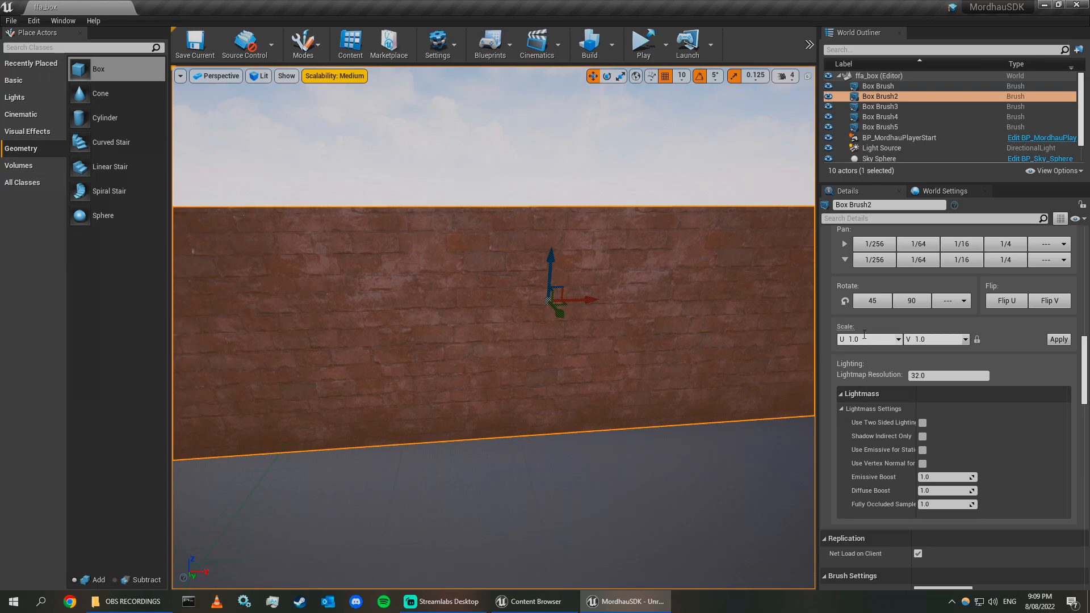
click(1058, 340)
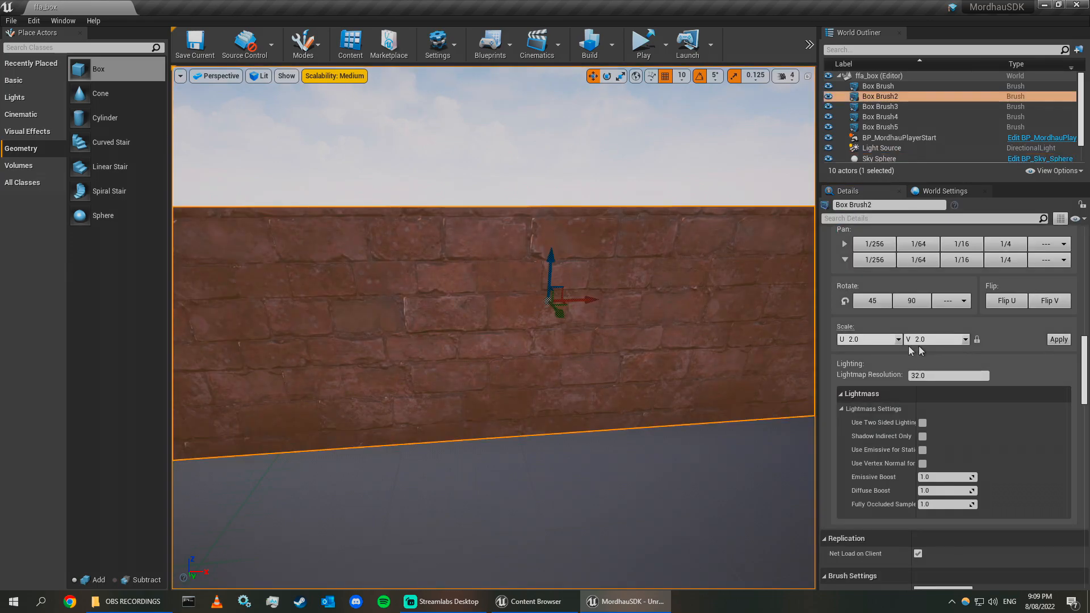
click(1052, 343)
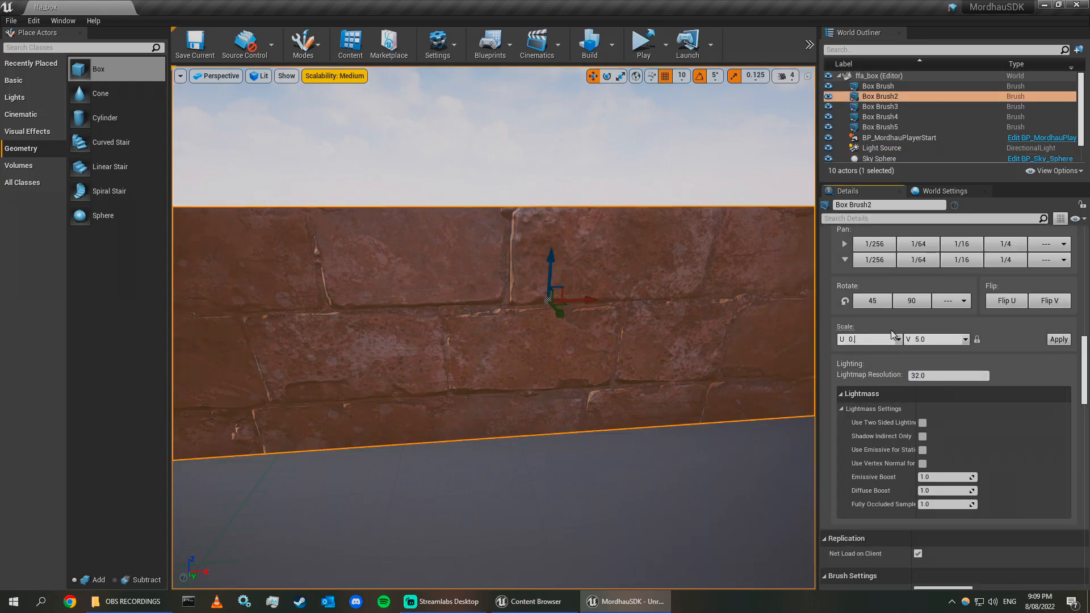
click(1057, 341)
Try a 0.5 texture scale on the end wall, then reset its scale to 1.0.
click(582, 183)
right_drag(549, 392, 447, 387)
click(549, 392)
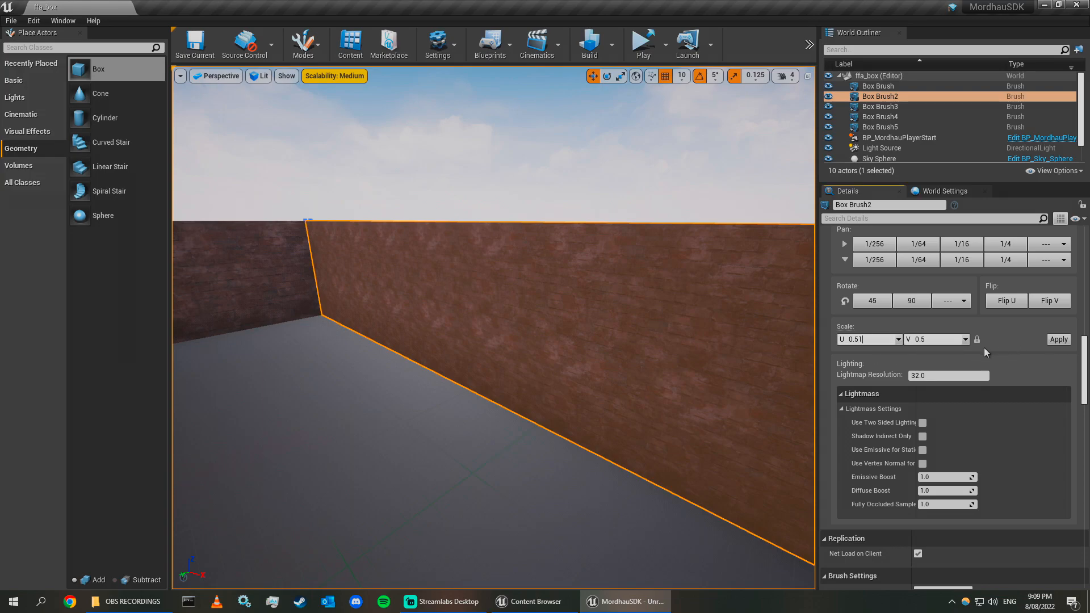
key(BackSpace)
key(BackSpace)
key(BackSpace)
text(1)
click(1064, 340)
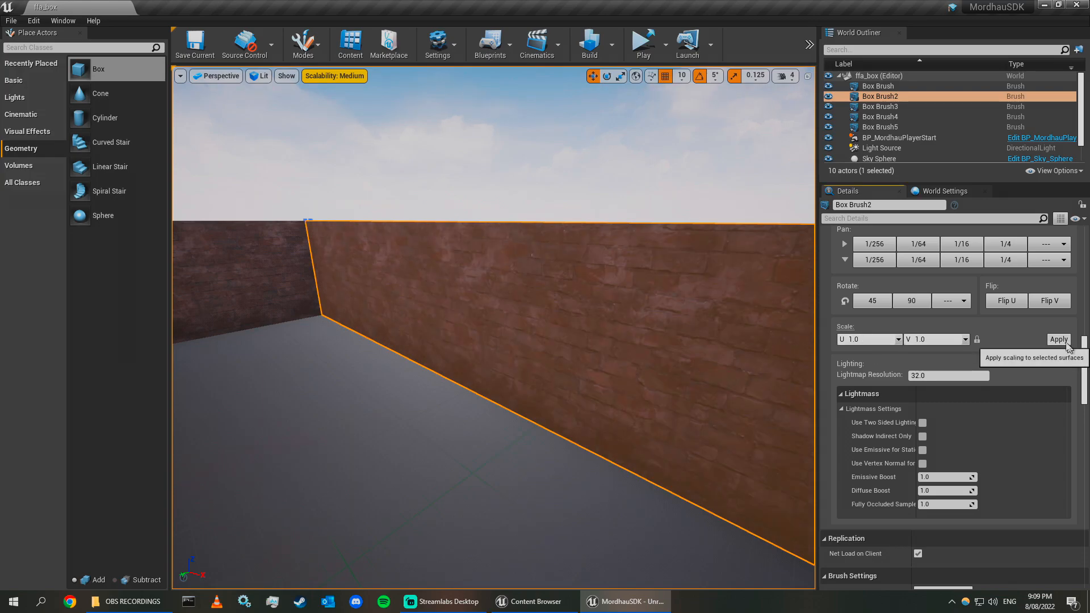
Fly around the level to inspect the textured walls and floor.
right_drag(704, 309, 702, 346)
key(w)
key(s)
right_drag(582, 219, 525, 227)
click(581, 220)
key(s)
key(w)
key(s)
right_drag(513, 340, 567, 318)
key(s)
key(w)
right_drag(436, 404, 411, 413)
key(s)
key(w)
mouse_move(479, 385)
right_down()
mouse_move(499, 346)
mouse_move(494, 391)
right_up()
click(479, 385)
key(w)
right_drag(415, 527, 429, 521)
scroll(846, 375, up, 5)
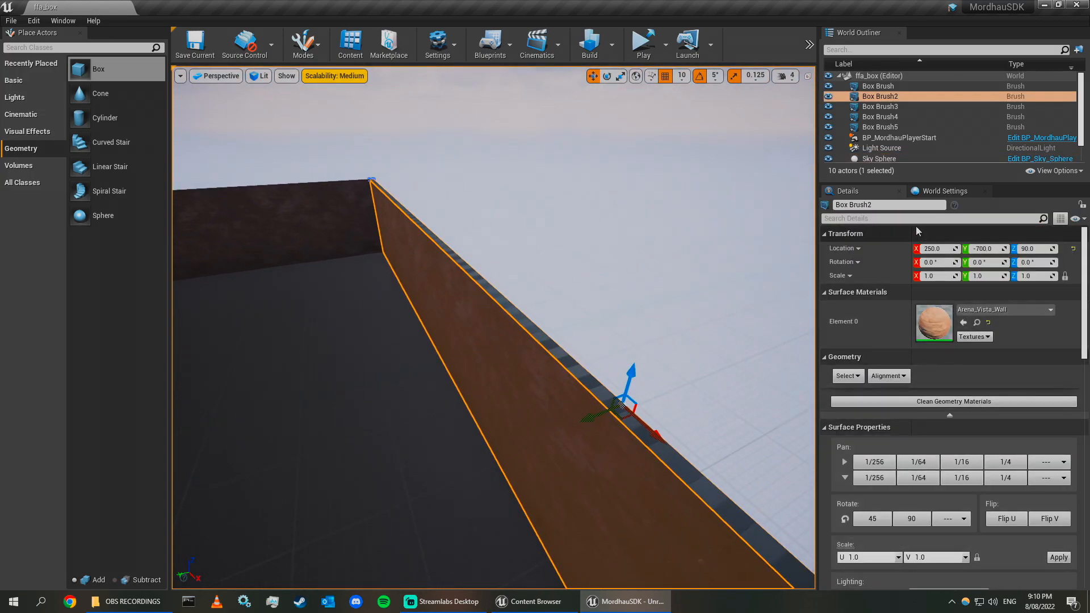
Select the brushes matching the end wall and fly around the room to look at them.
click(844, 375)
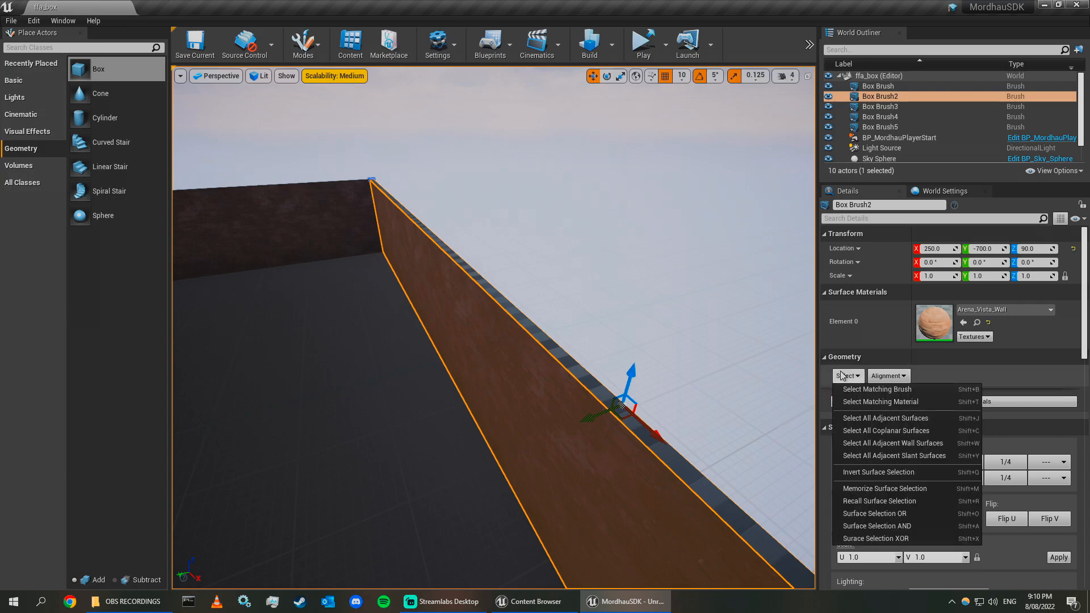
click(925, 394)
mouse_move(716, 398)
right_down()
mouse_move(567, 397)
mouse_move(721, 392)
mouse_move(744, 380)
right_up()
key(d)
key(a)
right_drag(533, 418, 511, 329)
key(d)
key(a)
click(704, 394)
key(a)
mouse_move(703, 394)
right_down()
mouse_move(789, 471)
mouse_move(630, 400)
mouse_move(703, 394)
right_up()
right_drag(352, 244, 448, 247)
key(w)
Place a new box brush in the room and set its location to 0, 0, 0.
mouse_move(100, 74)
mouse_down()
mouse_move(641, 379)
mouse_move(613, 377)
mouse_up()
mouse_move(710, 407)
right_down()
mouse_move(636, 411)
mouse_move(625, 428)
mouse_move(718, 407)
mouse_move(845, 406)
right_up()
key(d)
key(w)
key(a)
text(s)
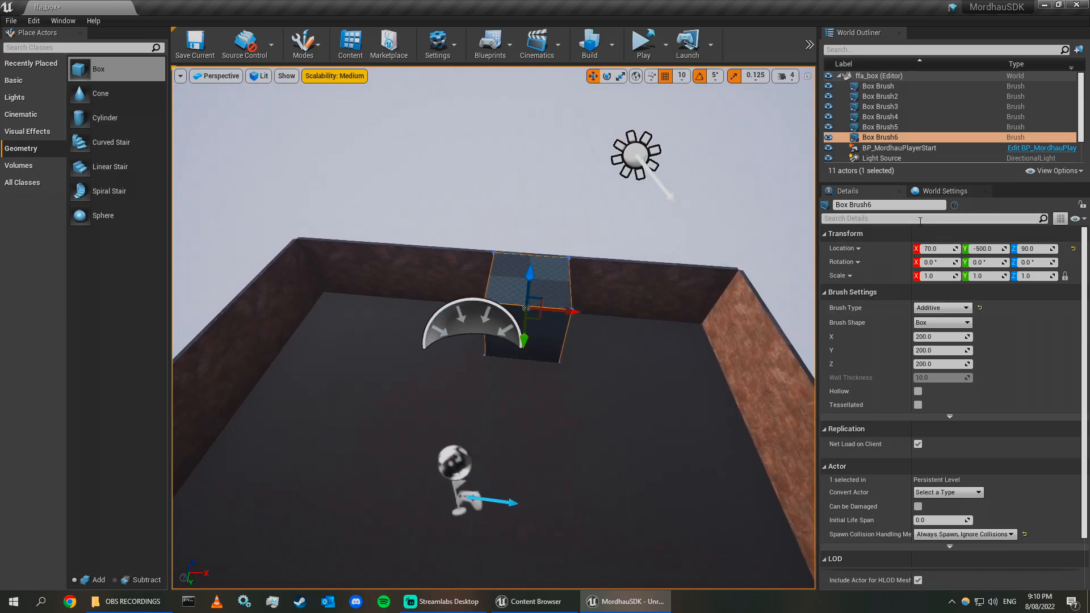
text(0)
key(Tab)
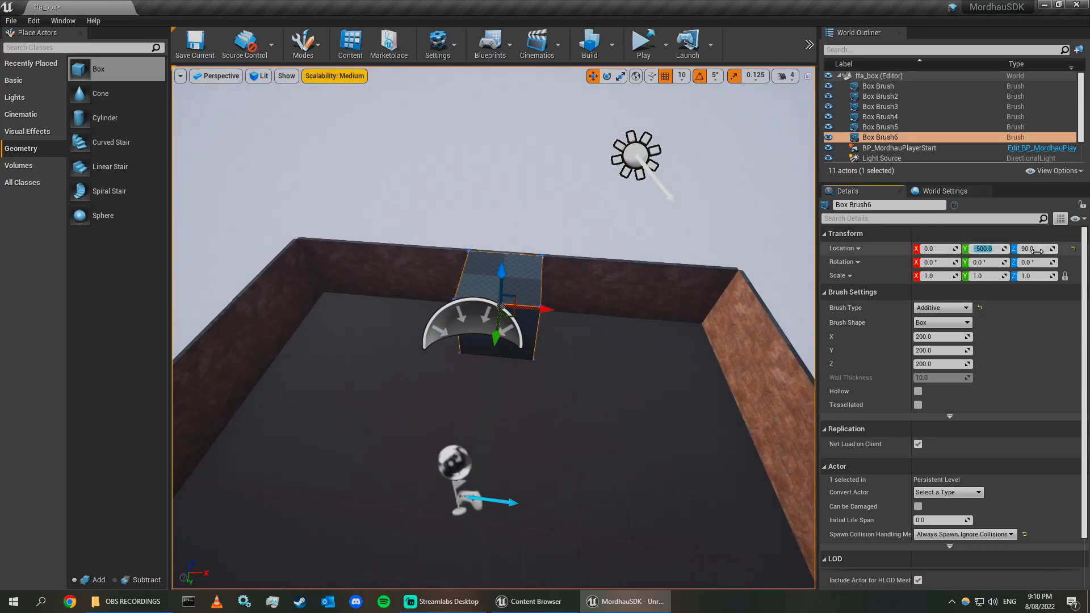
text(0)
key(Tab)
text(0)
key(Return)
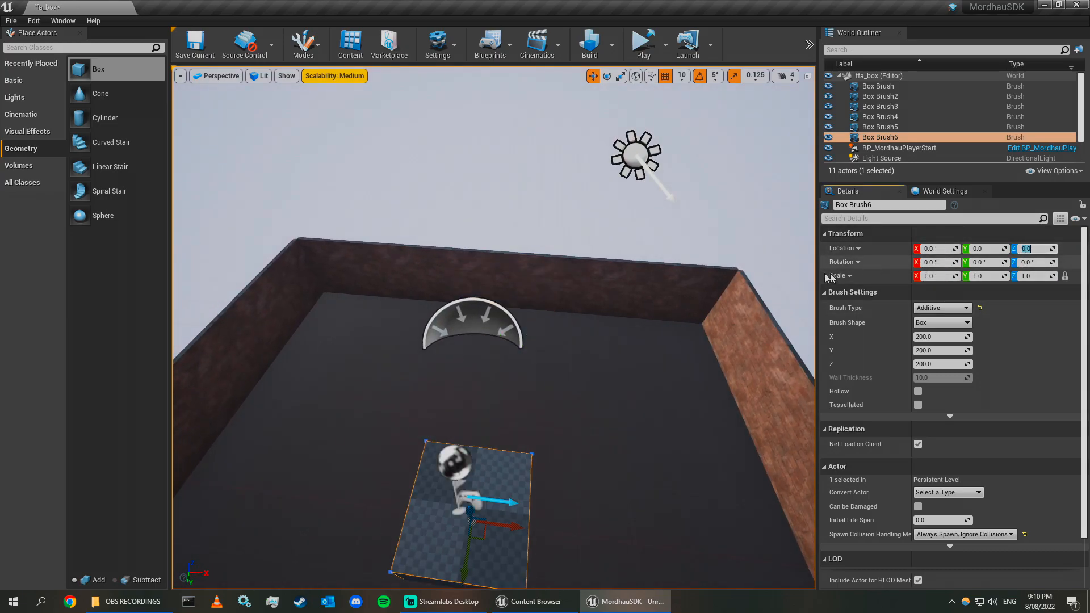
Move the new box brush toward the end wall and change its brush type to Subtractive.
right_drag(704, 341, 596, 341)
key(d)
mouse_move(494, 411)
right_down()
mouse_move(409, 416)
mouse_move(424, 416)
right_up()
key(s)
key(a)
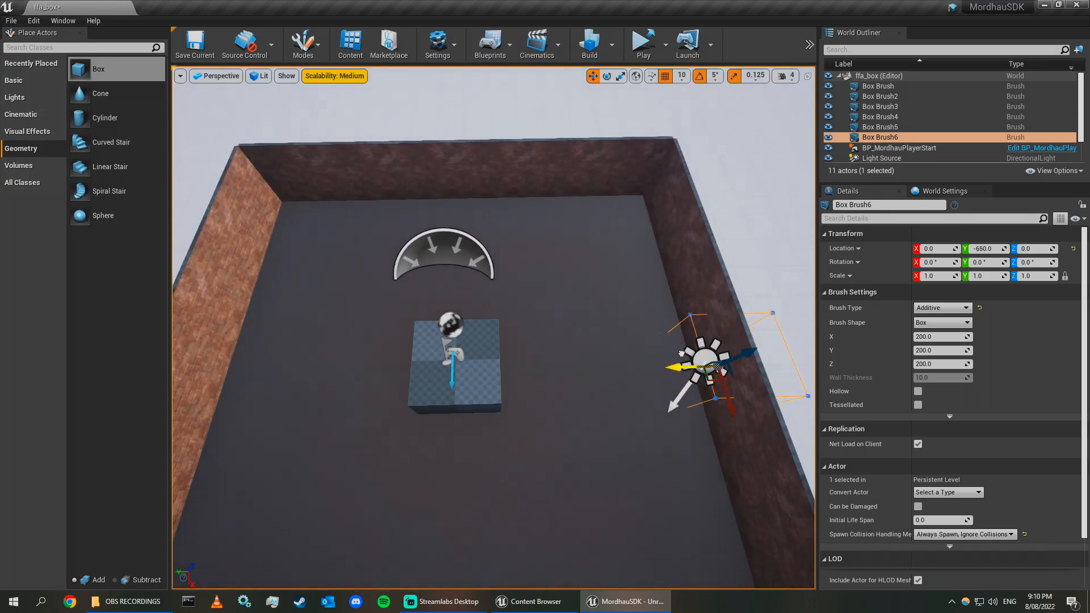
drag(671, 351, 671, 351)
mouse_move(627, 266)
right_down()
mouse_move(695, 270)
mouse_move(678, 290)
mouse_move(627, 266)
right_up()
key(w)
key(s)
drag(593, 285, 619, 203)
key(a)
right_drag(620, 203, 755, 179)
key(s)
scroll(997, 465, down, 3)
scroll(966, 453, up, 2)
click(942, 307)
click(943, 327)
Try moving the subtractive box down into the floor, then undo the last three moves.
click(628, 168)
right_drag(628, 168, 420, 198)
key(s)
right_drag(443, 251, 199, 276)
key(d)
right_drag(443, 258, 494, 205)
key(w)
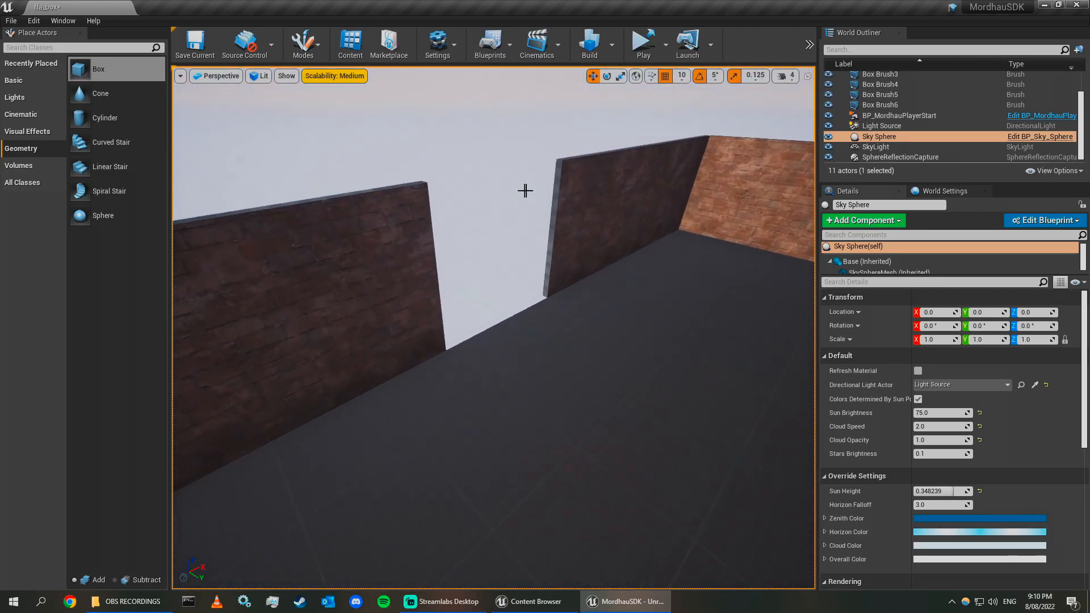
click(559, 159)
right_drag(559, 159, 629, 234)
drag(629, 234, 635, 235)
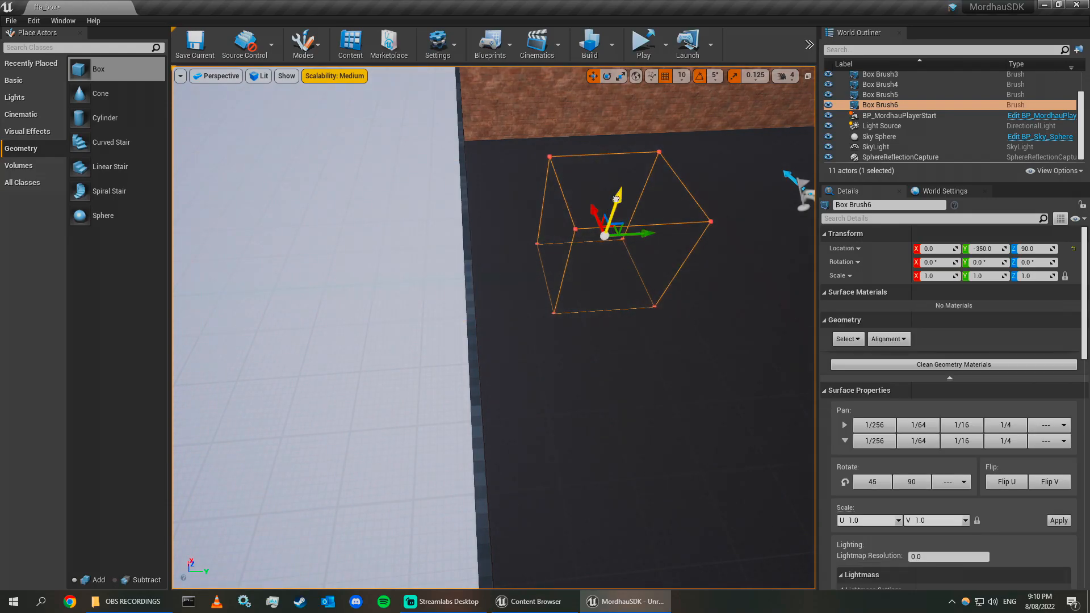
key(d)
mouse_move(687, 246)
right_down()
mouse_move(579, 230)
mouse_move(520, 196)
right_up()
key(s)
mouse_move(527, 392)
right_down()
mouse_move(504, 382)
mouse_move(616, 369)
right_up()
key(a)
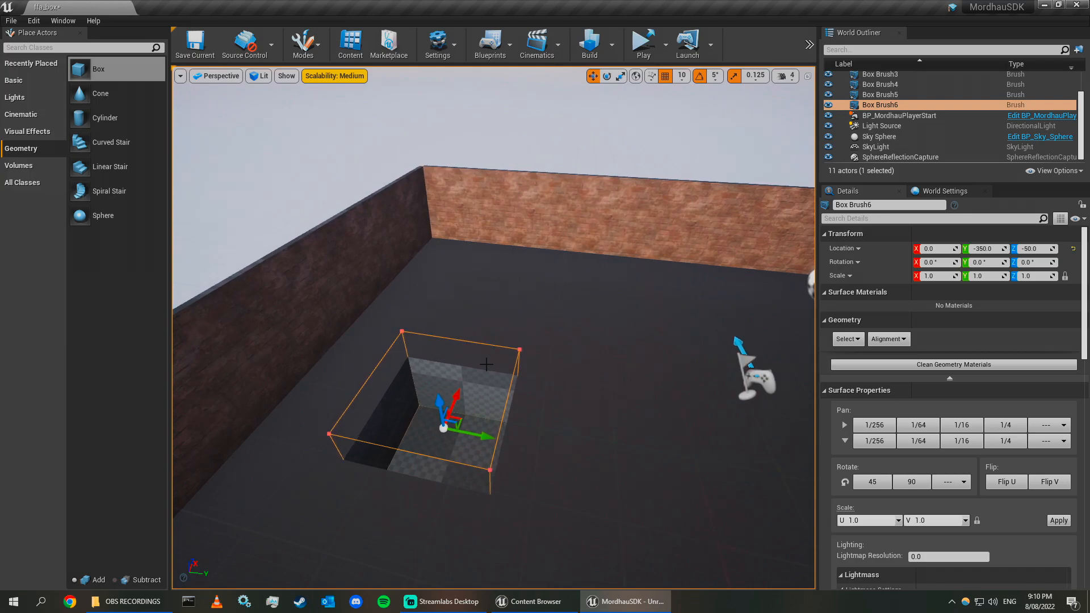
key(ctrl+z)
key(ctrl+z)
key(ctrl+z)
Fly around the room to inspect the opening the subtractive box cuts in the end wall.
right_drag(480, 364, 392, 339)
click(454, 203)
key(a)
mouse_move(453, 204)
right_down()
mouse_move(682, 221)
mouse_move(398, 207)
mouse_move(369, 153)
mouse_move(391, 238)
mouse_move(474, 275)
right_up()
key(d)
key(w)
key(s)
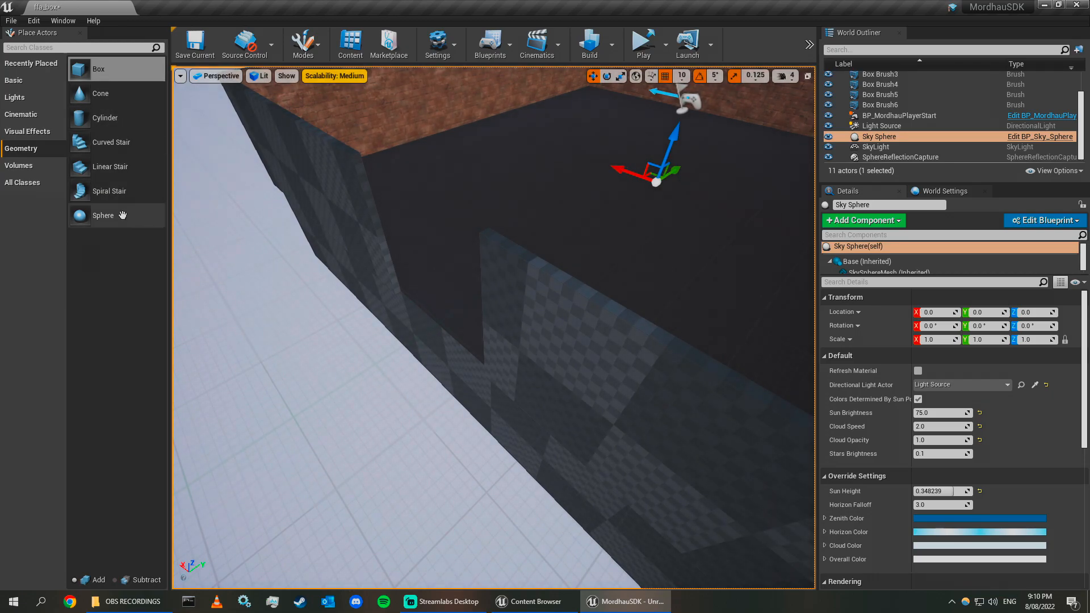
right_drag(555, 214, 291, 186)
key(d)
key(s)
right_drag(494, 327, 650, 233)
key(a)
key(w)
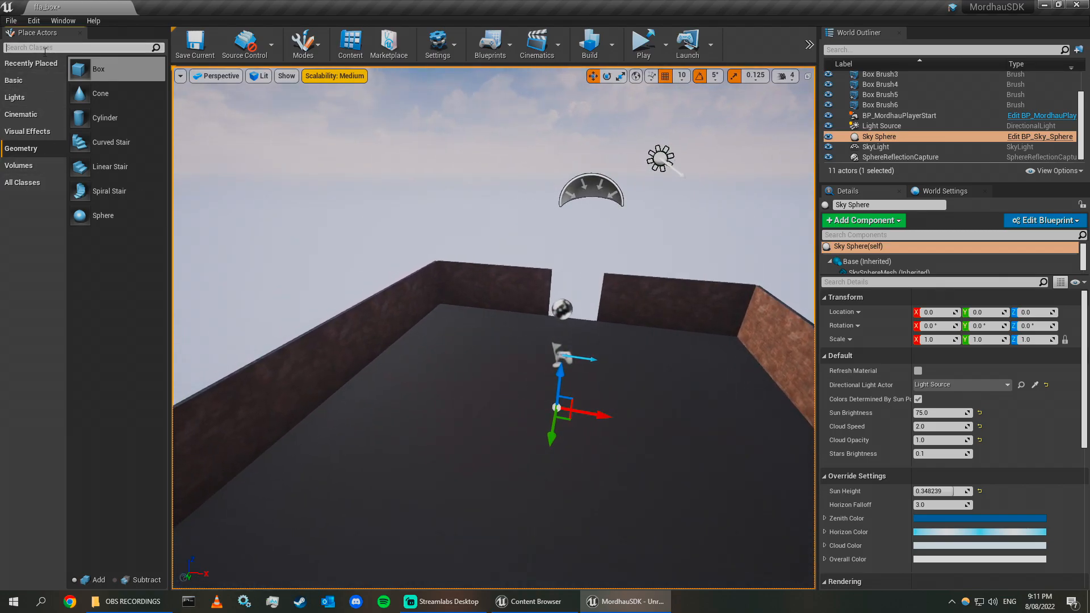
Search the placeable actors for blocking and place a Blocking Volume in the room.
text(blocking)
drag(81, 71, 476, 349)
key(w)
right_drag(489, 344, 689, 275)
click(689, 274)
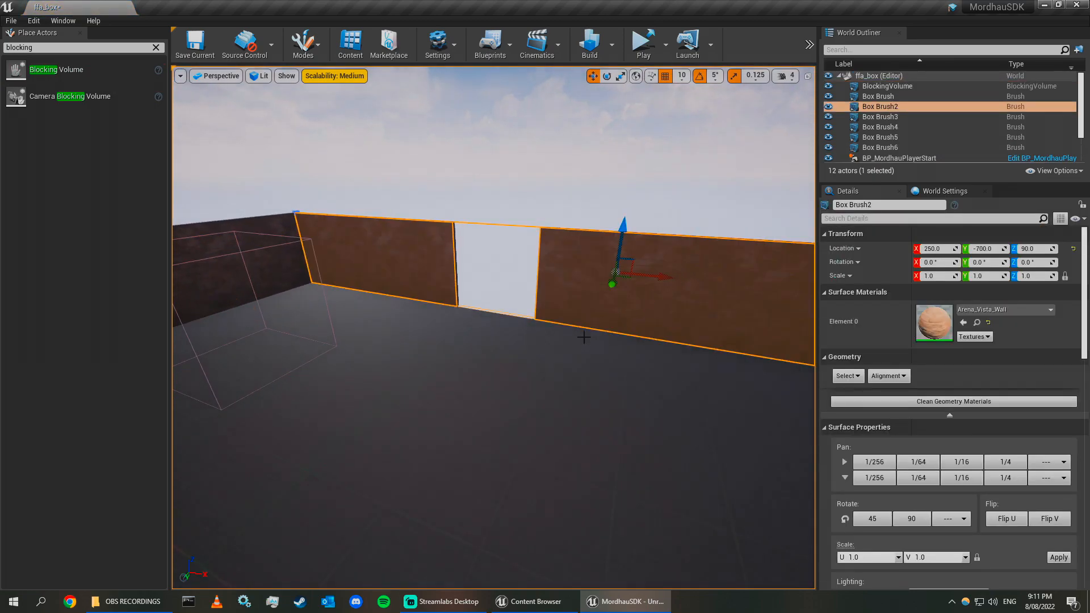
Move the blocking volume onto the end wall.
key(s)
right_drag(554, 313, 554, 313)
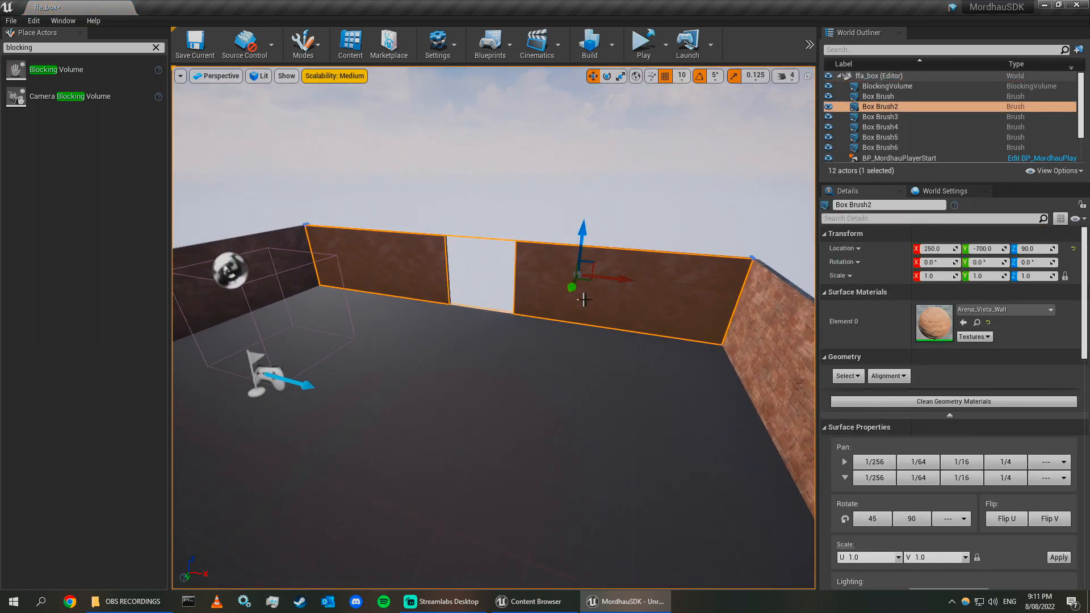
click(481, 287)
mouse_move(480, 288)
right_down()
mouse_move(579, 293)
mouse_move(472, 283)
right_up()
key(w)
key(s)
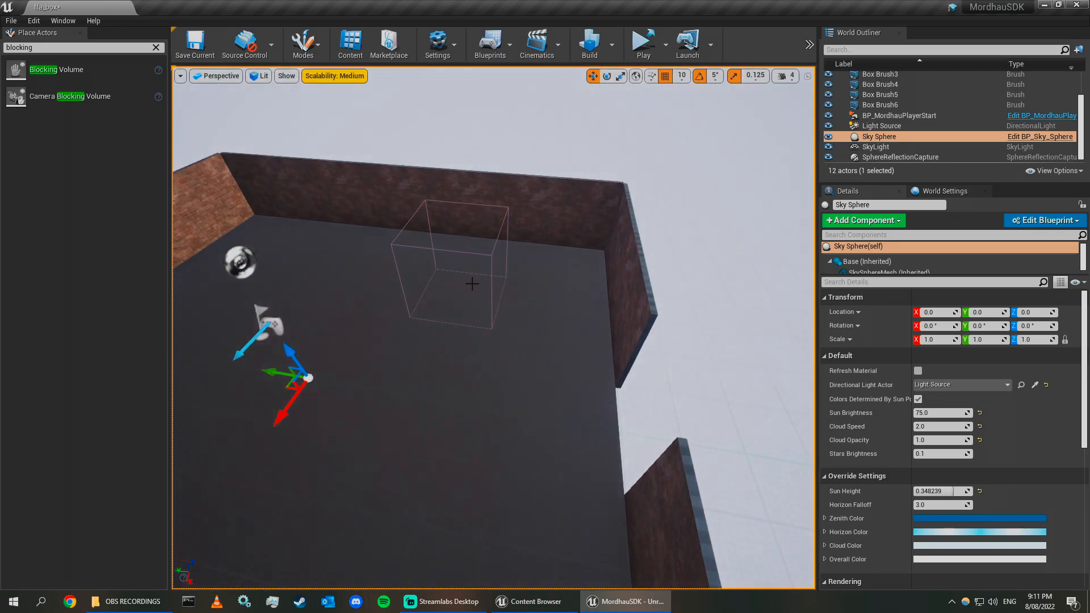
right_drag(372, 327, 340, 326)
right_drag(612, 393, 511, 269)
key(d)
click(439, 288)
key(a)
drag(390, 270, 693, 280)
right_drag(693, 280, 536, 379)
key(d)
drag(548, 366, 452, 372)
mouse_move(452, 372)
right_down()
mouse_move(306, 313)
mouse_move(319, 301)
right_up()
Reshape the blocking volume's faces in brush editing mode to stretch it along and above the end wall.
key(shift+5)
click(473, 257)
right_drag(473, 257, 508, 257)
drag(456, 261, 302, 258)
right_drag(302, 258, 188, 259)
right_drag(550, 236, 475, 202)
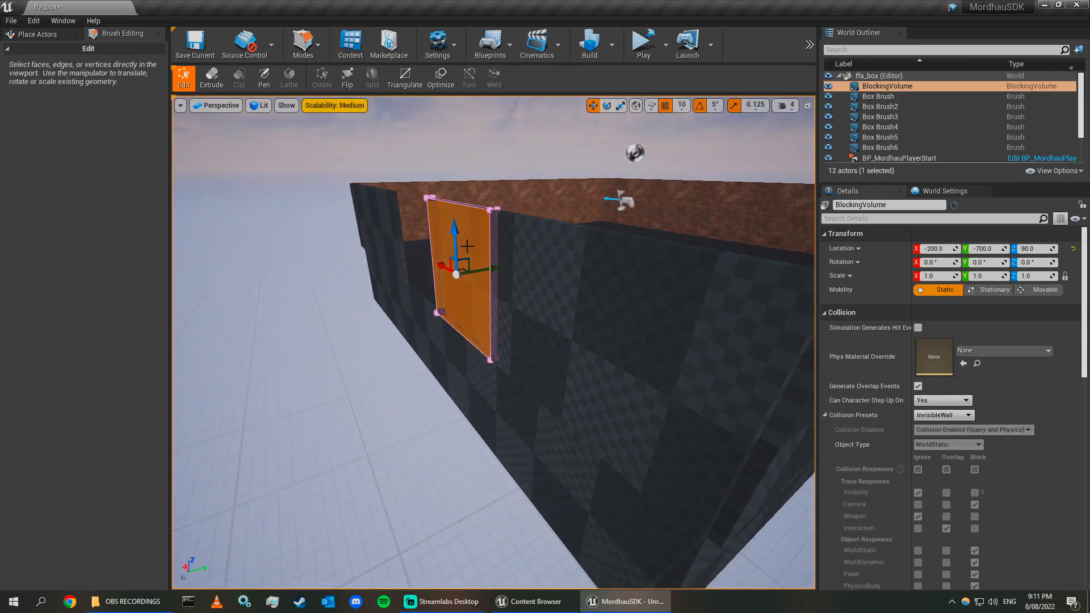
key(shift+1)
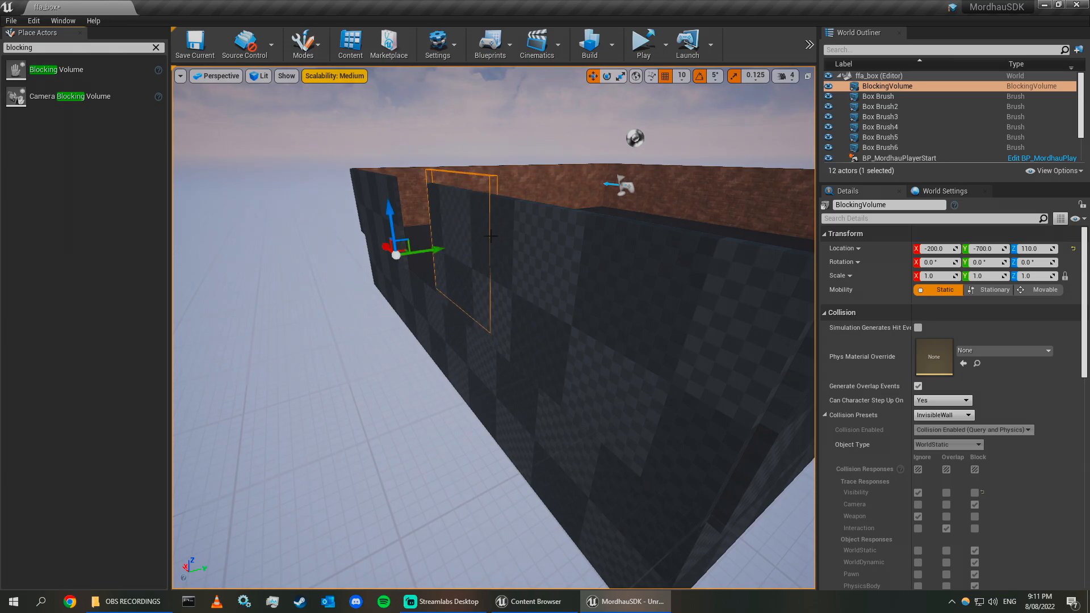
key(shift+5)
mouse_move(490, 236)
right_down()
mouse_move(499, 193)
mouse_move(522, 244)
mouse_move(462, 259)
right_up()
click(499, 206)
drag(440, 294, 627, 341)
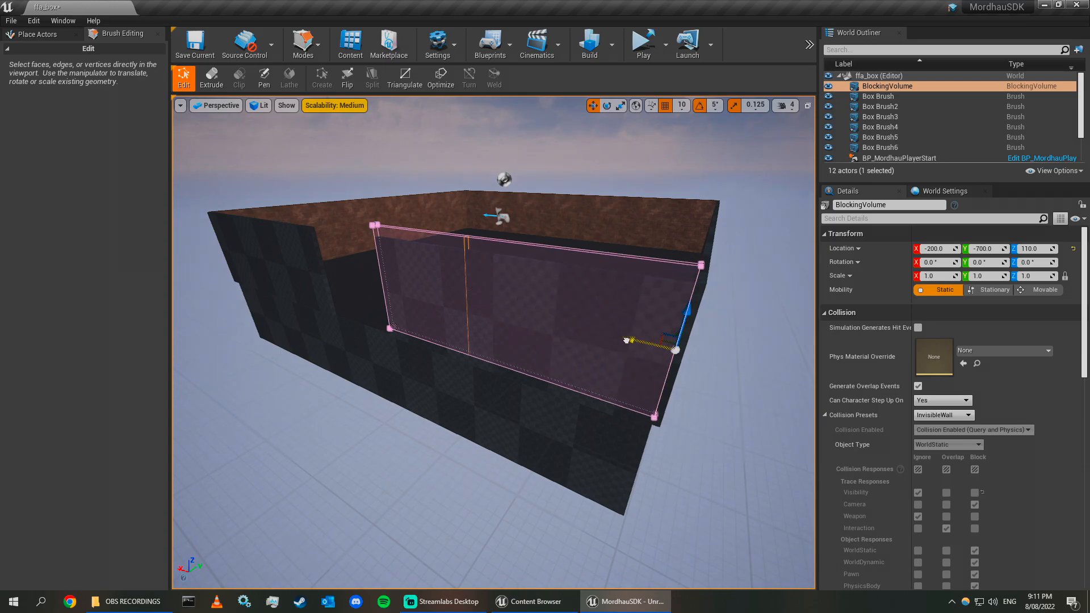
mouse_move(541, 325)
right_down()
mouse_move(514, 319)
mouse_move(537, 329)
mouse_move(534, 309)
mouse_move(541, 324)
right_up()
key(shift+1)
Duplicate the blocking volume and turn the copy -90° for the adjacent side wall.
drag(368, 257, 368, 268)
right_drag(368, 268, 397, 301)
alt+drag(577, 319, 358, 371)
right_drag(358, 372, 454, 323)
drag(509, 401, 512, 304)
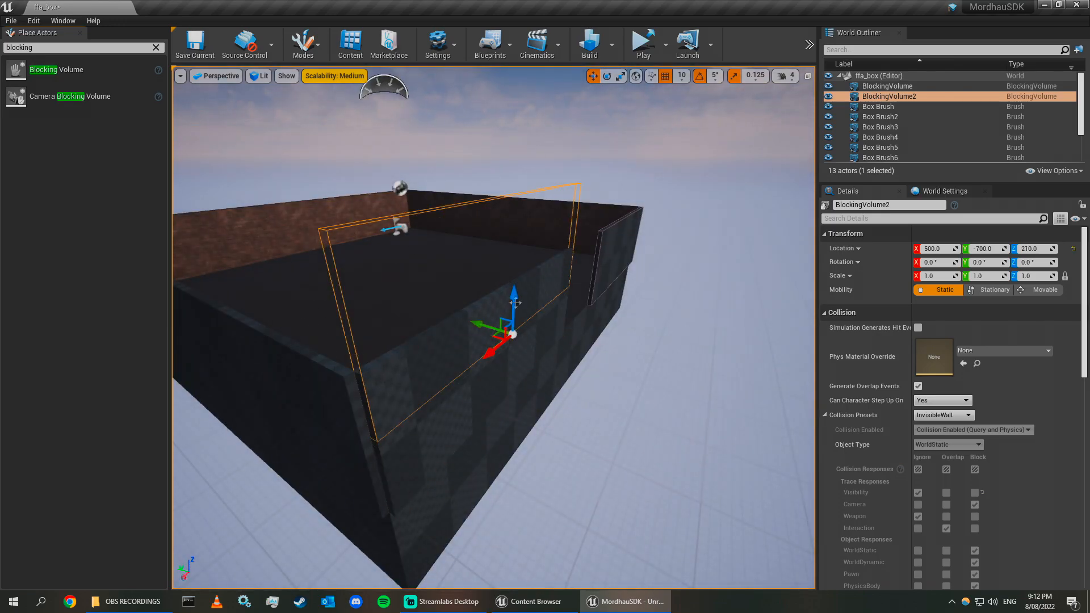
key(ctrl+z)
right_drag(513, 304, 579, 364)
right_drag(579, 307, 578, 293)
alt+drag(578, 293, 579, 288)
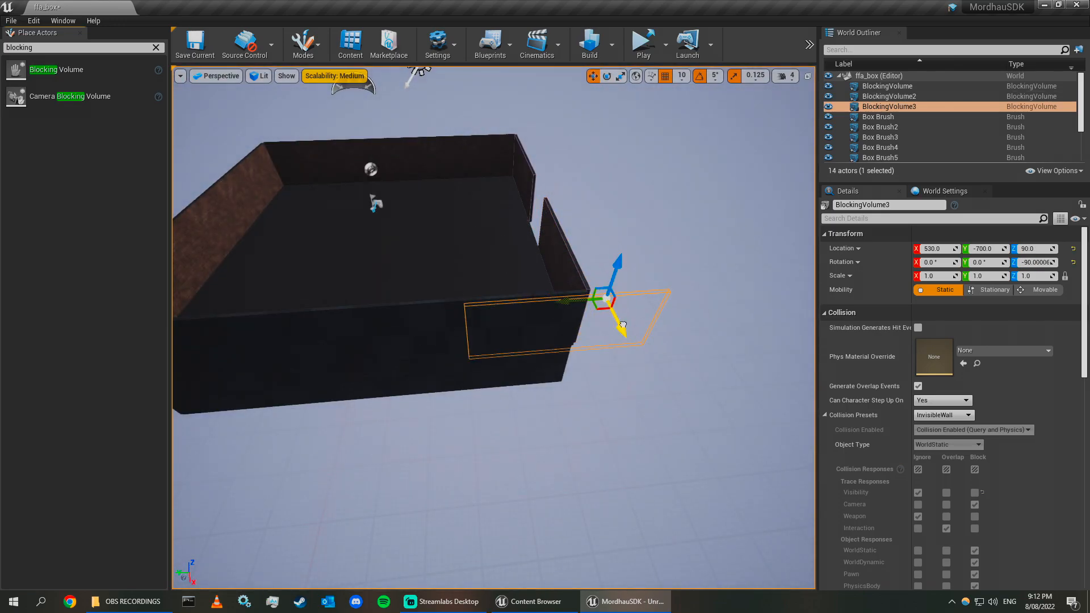
Position and stretch the rotated blocking volume along the side wall in brush editing mode.
right_drag(426, 256, 511, 266)
key(shift+5)
click(588, 335)
right_drag(587, 335, 533, 364)
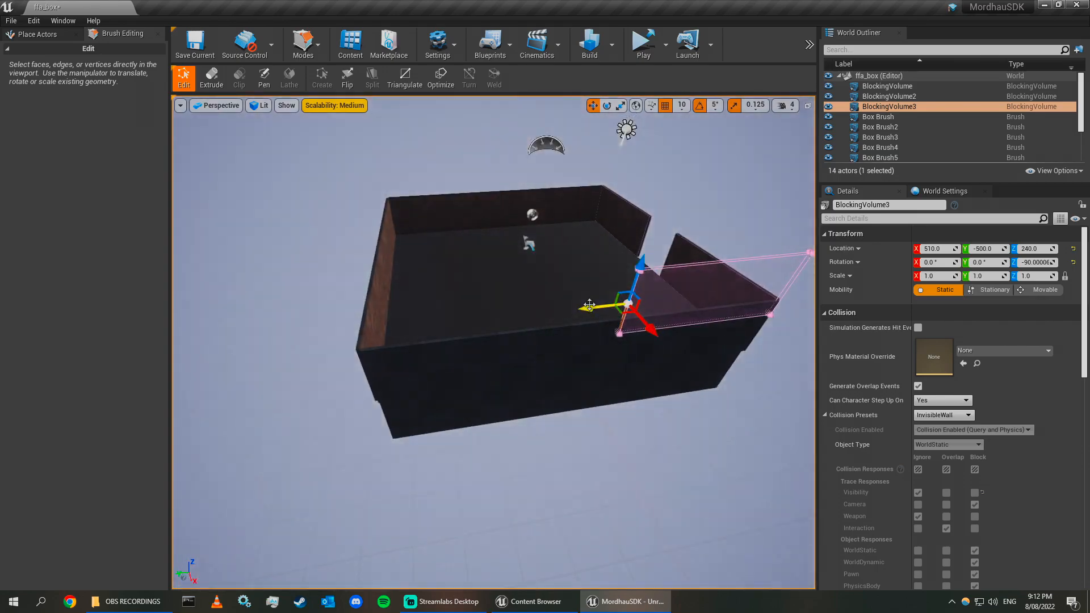
drag(588, 306, 289, 329)
right_drag(289, 329, 261, 324)
right_drag(475, 442, 475, 454)
key(shift+1)
drag(350, 326, 365, 369)
alt+drag(372, 434, 386, 273)
Duplicate the side-wall blocking volume and rotate the copy for the opposite wall.
click(556, 344)
key(e)
alt+drag(736, 365, 366, 379)
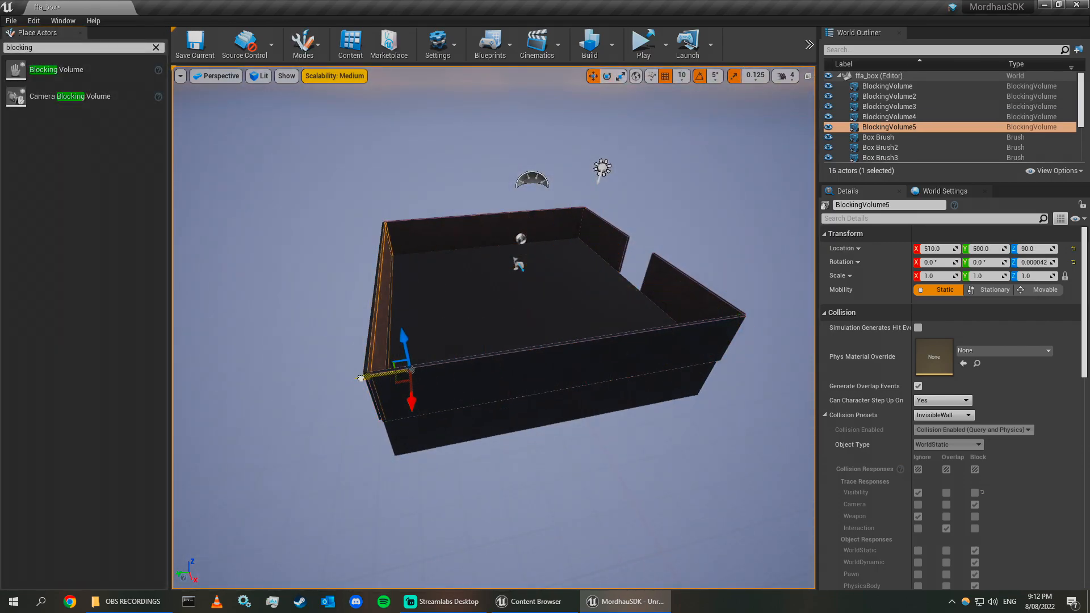
right_drag(366, 379, 397, 339)
drag(485, 304, 478, 302)
mouse_move(477, 302)
right_down()
mouse_move(511, 307)
mouse_move(601, 273)
mouse_move(523, 323)
mouse_move(488, 318)
mouse_move(499, 273)
mouse_move(505, 295)
mouse_move(493, 254)
mouse_move(482, 284)
right_up()
Place another blocking volume and stretch it along the far side wall in brush editing mode.
drag(85, 69, 512, 327)
mouse_move(511, 327)
right_down()
mouse_move(533, 318)
mouse_move(494, 326)
mouse_move(478, 311)
right_up()
key(shift+5)
click(492, 327)
drag(478, 311, 559, 384)
right_drag(559, 383, 511, 317)
click(510, 316)
right_drag(511, 317, 511, 317)
drag(539, 295, 340, 387)
right_drag(340, 387, 408, 351)
click(431, 301)
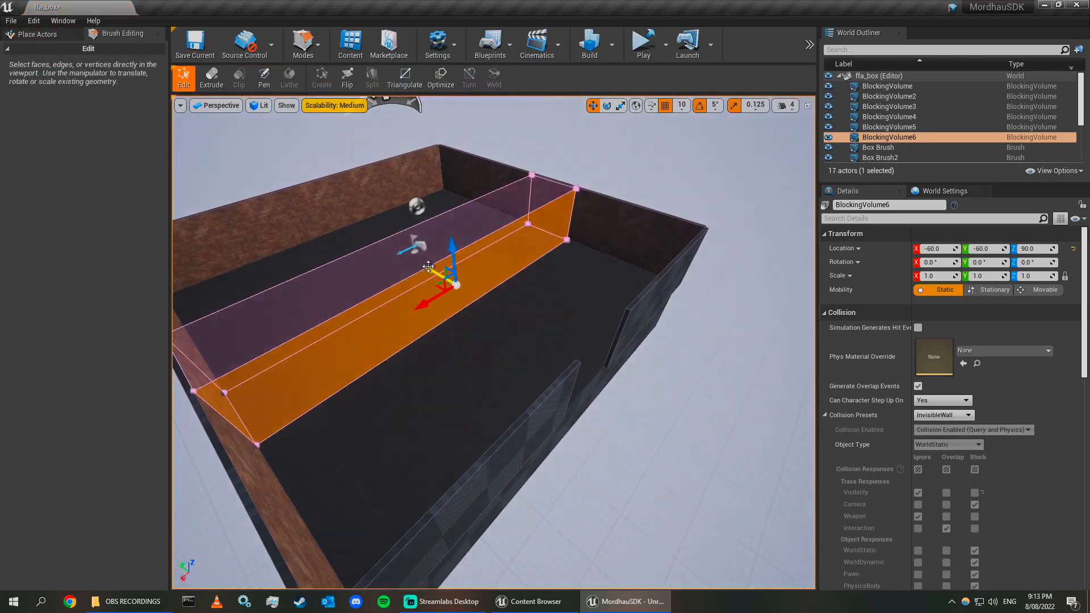
drag(422, 270, 520, 353)
mouse_move(521, 352)
right_down()
mouse_move(499, 364)
mouse_move(510, 341)
right_up()
click(545, 301)
drag(514, 295, 317, 392)
right_drag(317, 392, 321, 380)
key(shift+1)
Focus the view on the player start and search the placeable actors for mordhau.
drag(276, 309, 294, 350)
mouse_move(294, 351)
right_down()
mouse_move(318, 318)
mouse_move(352, 323)
right_up()
drag(267, 307, 268, 315)
right_drag(268, 316, 318, 363)
click(272, 312)
right_drag(303, 309, 442, 264)
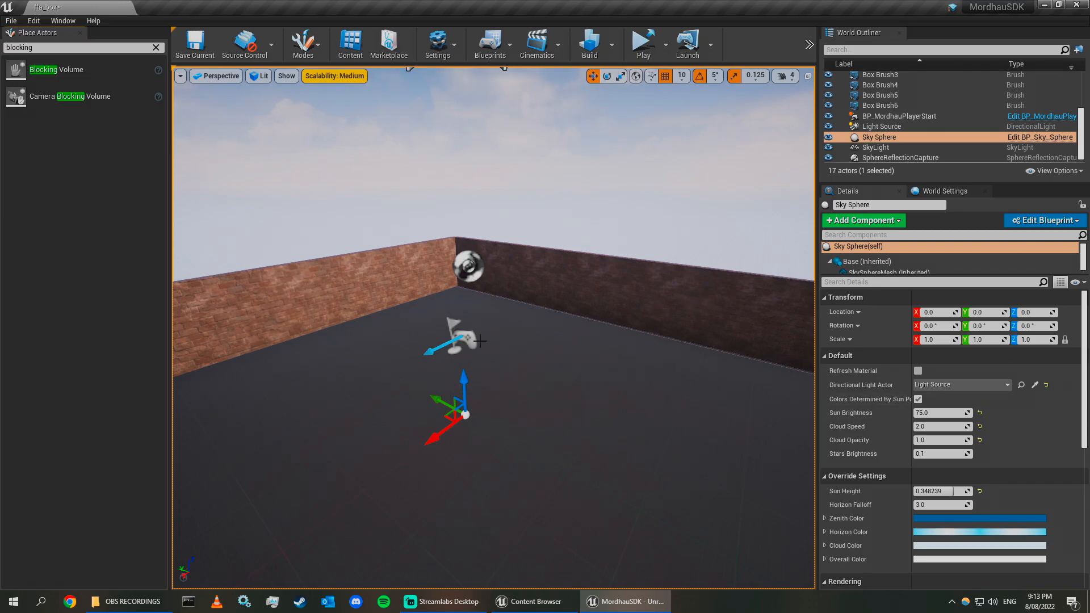
click(464, 338)
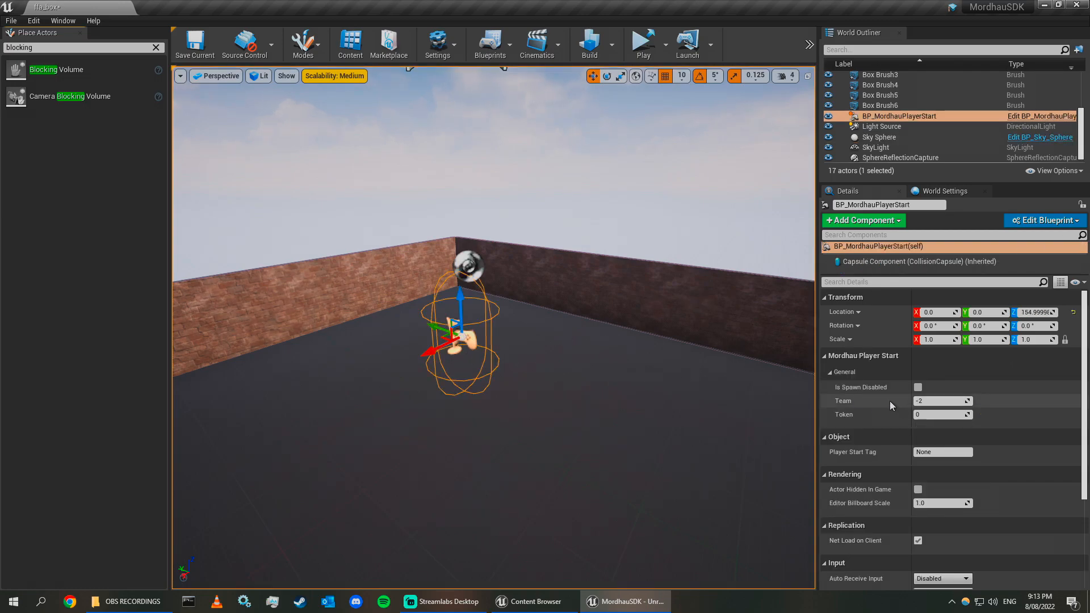
key(f)
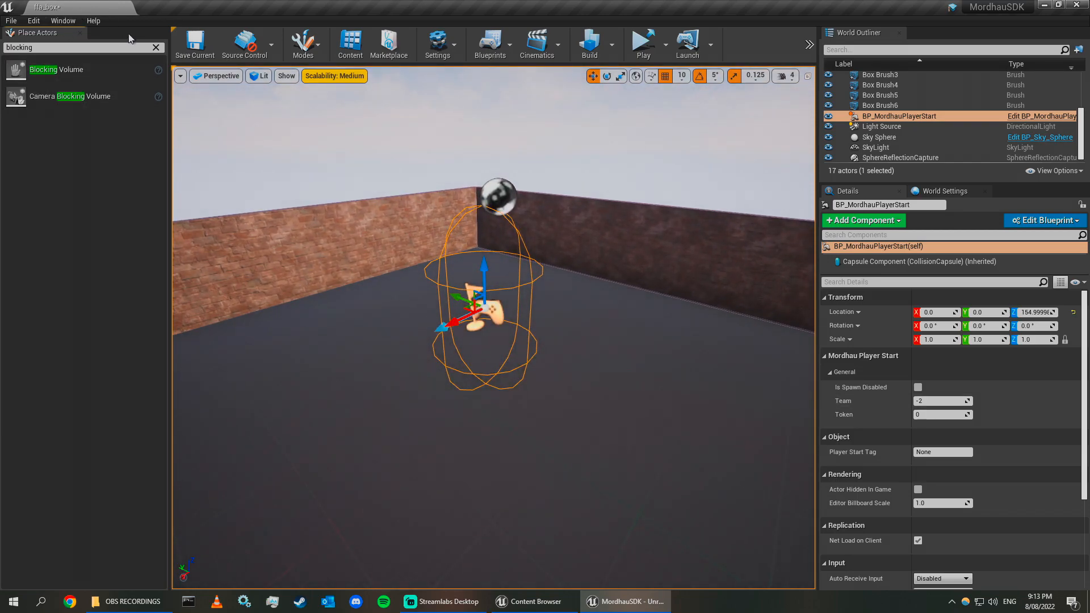
click(156, 48)
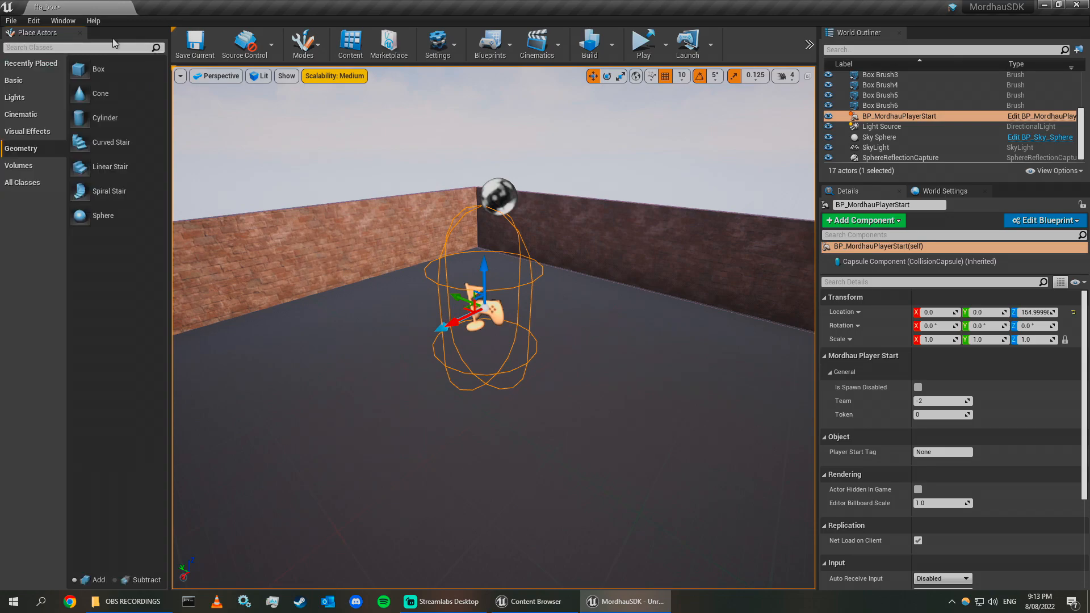
text(mordhau)
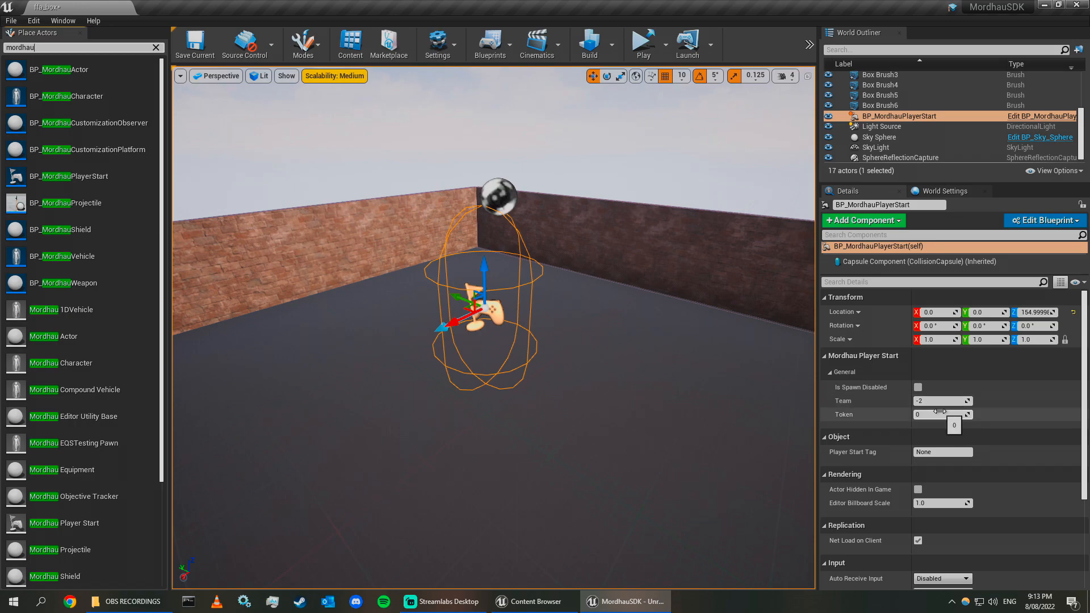
Save the current level.
click(658, 158)
right_drag(659, 284, 634, 293)
key(s)
click(195, 42)
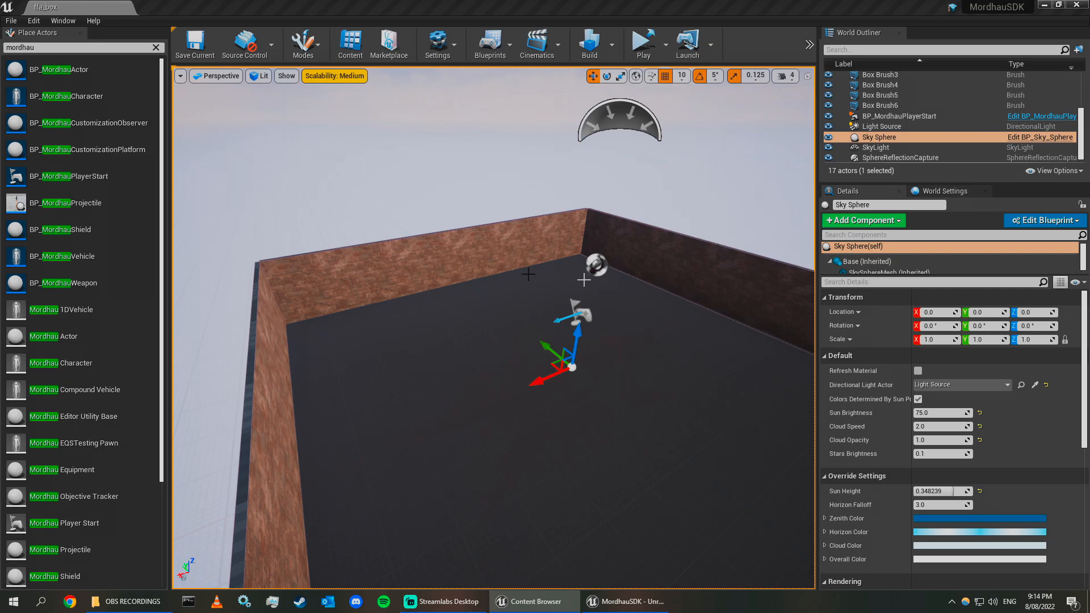
Build the level and save all modified content from the content browser.
drag(572, 1, 648, 221)
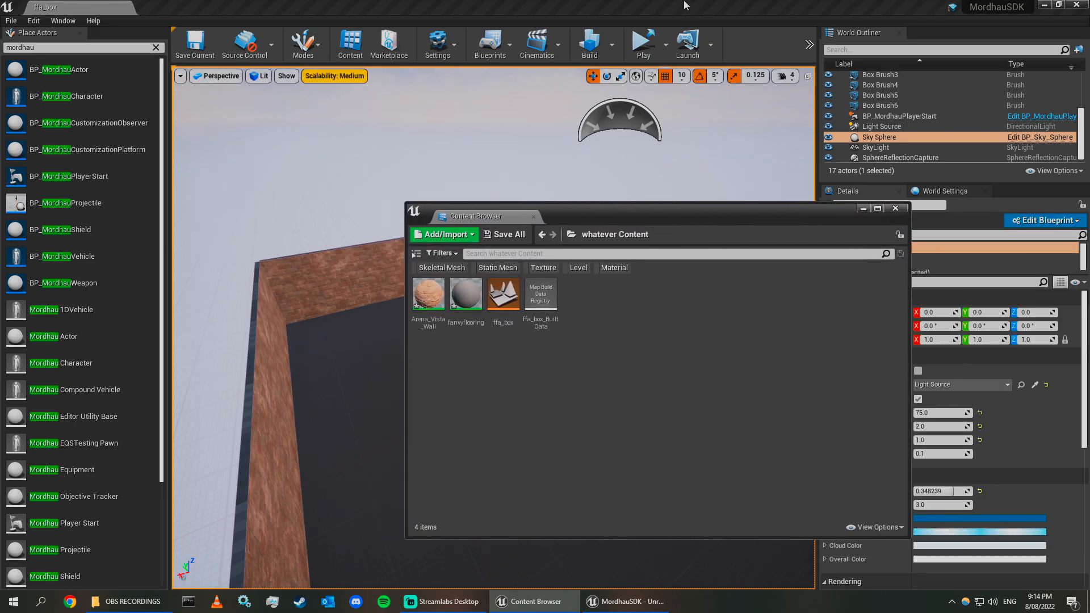
click(594, 45)
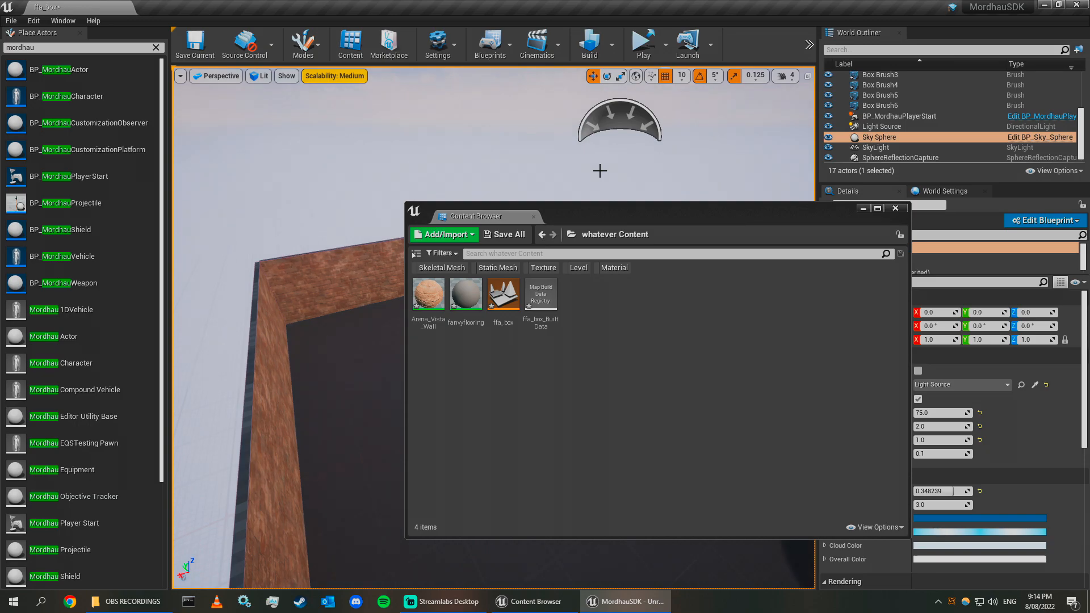
click(519, 236)
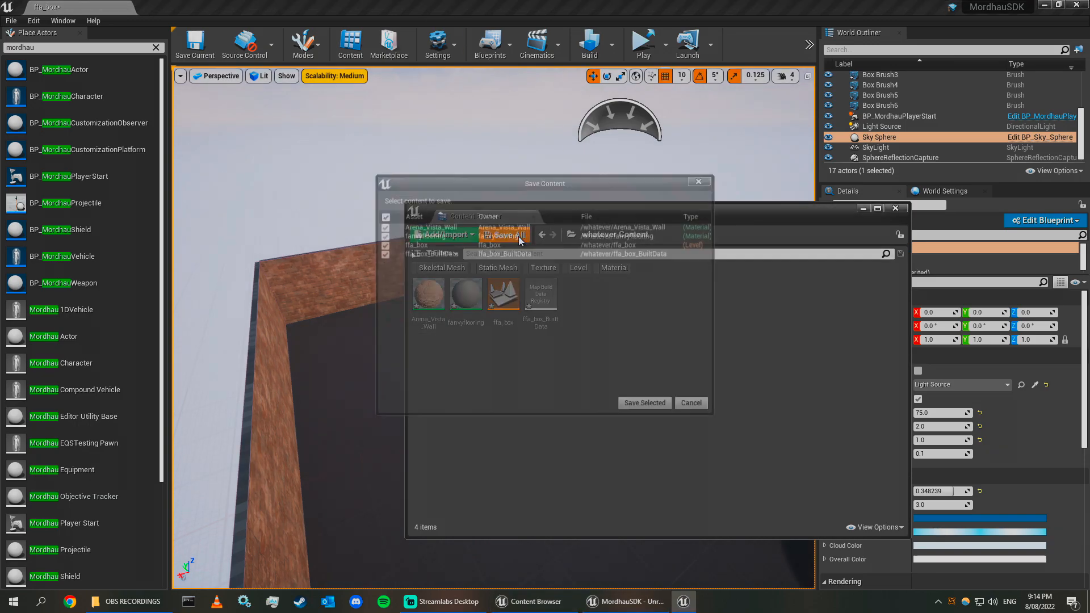
click(647, 406)
drag(652, 210, 598, 194)
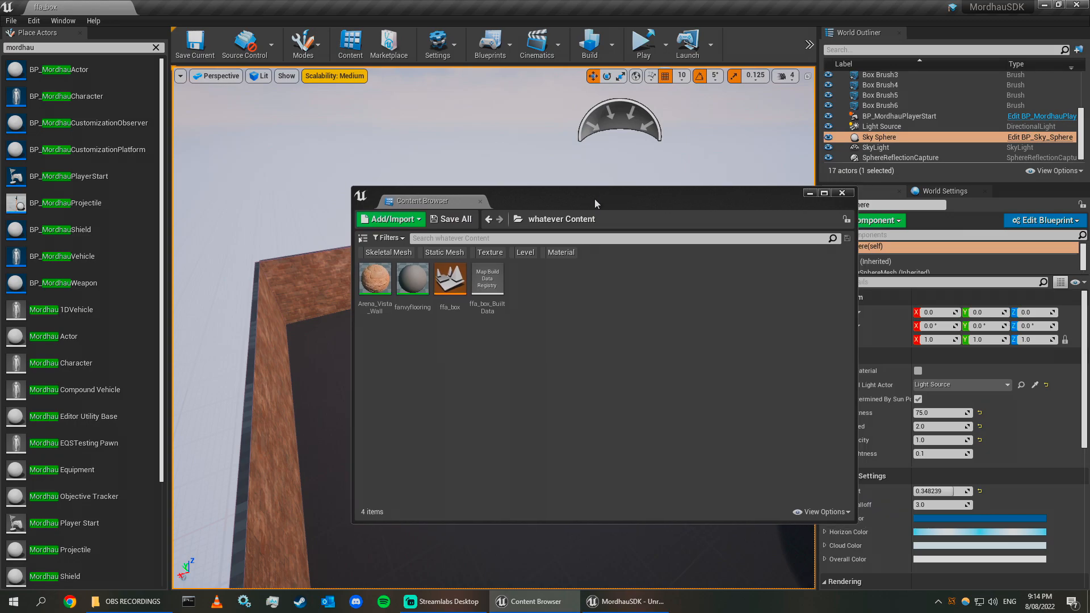
click(843, 193)
Open the Mordhau Mod Manager and package the mod whatever for Windows Client with the basic package operation.
click(808, 44)
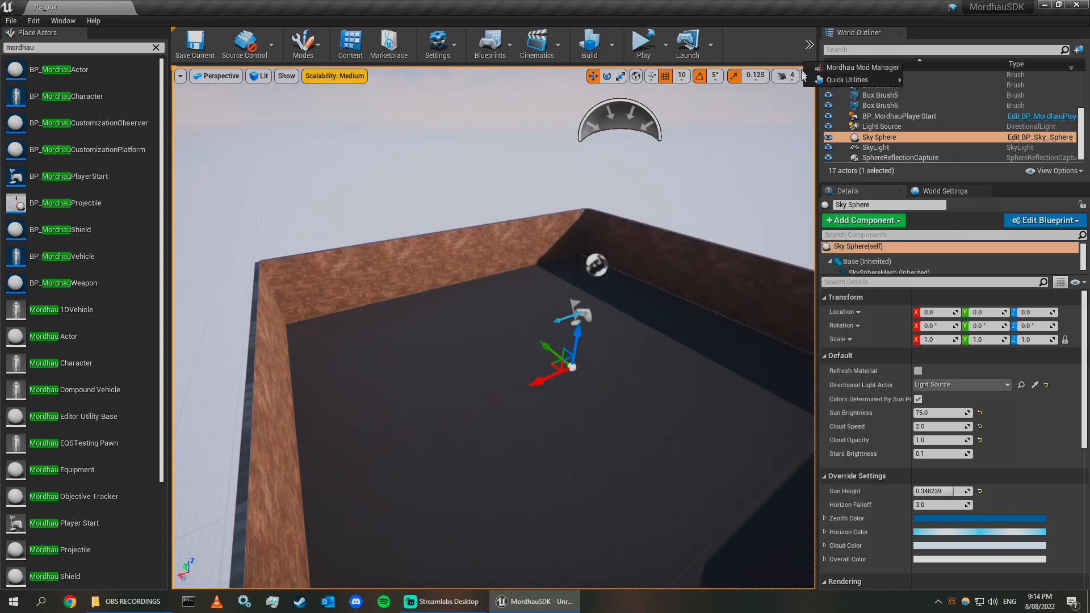
click(851, 67)
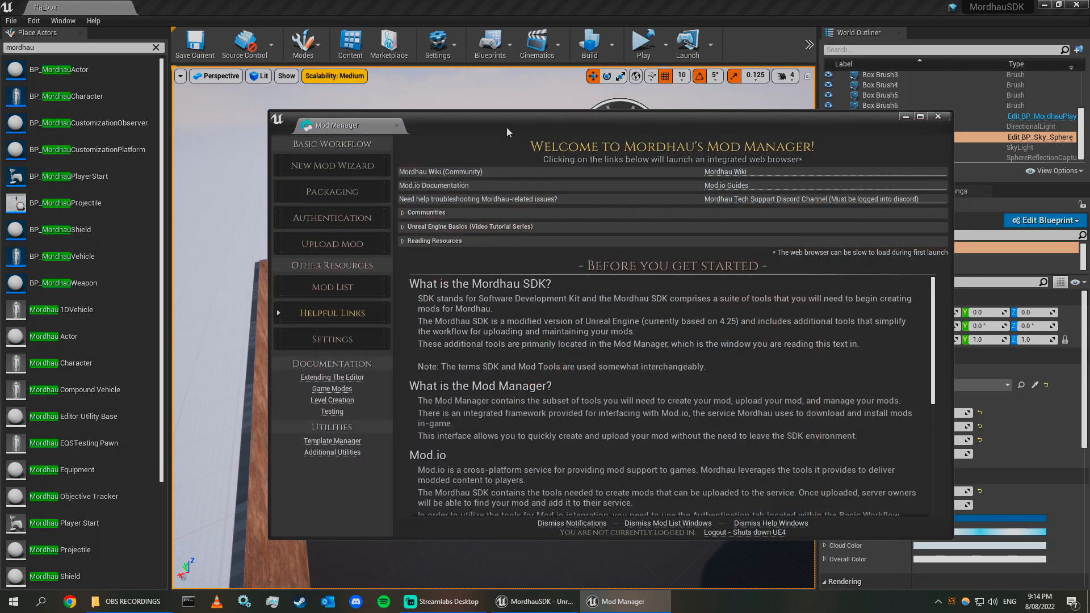
click(332, 191)
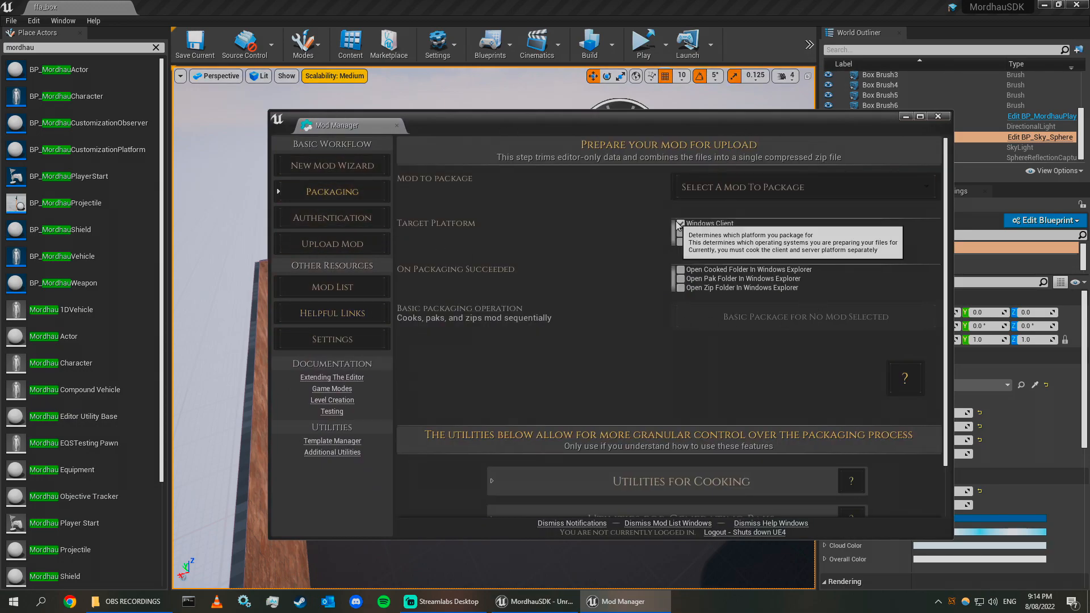
click(707, 187)
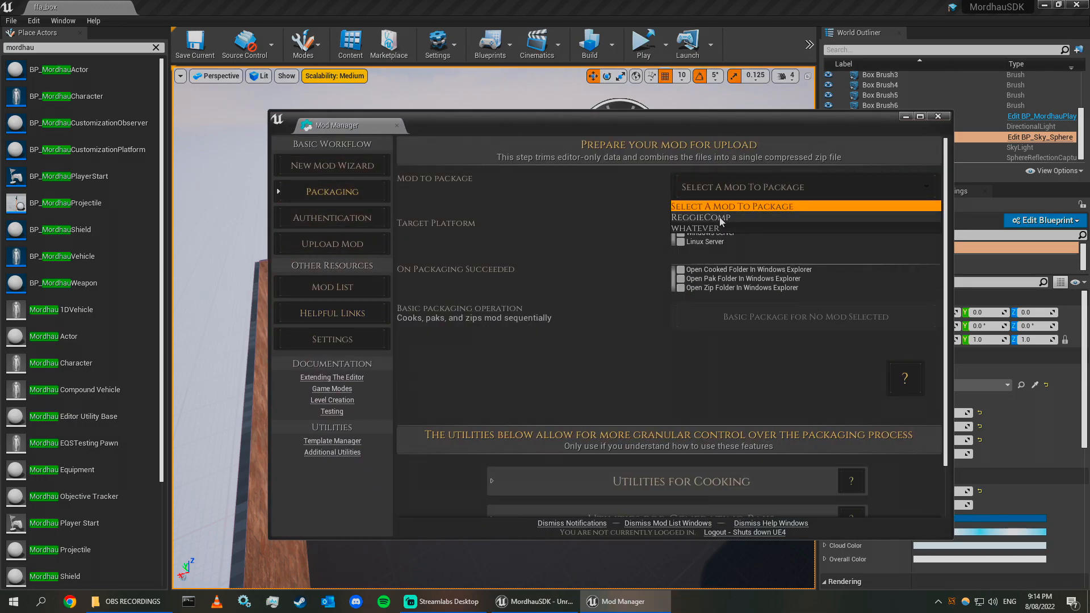
click(720, 219)
click(720, 228)
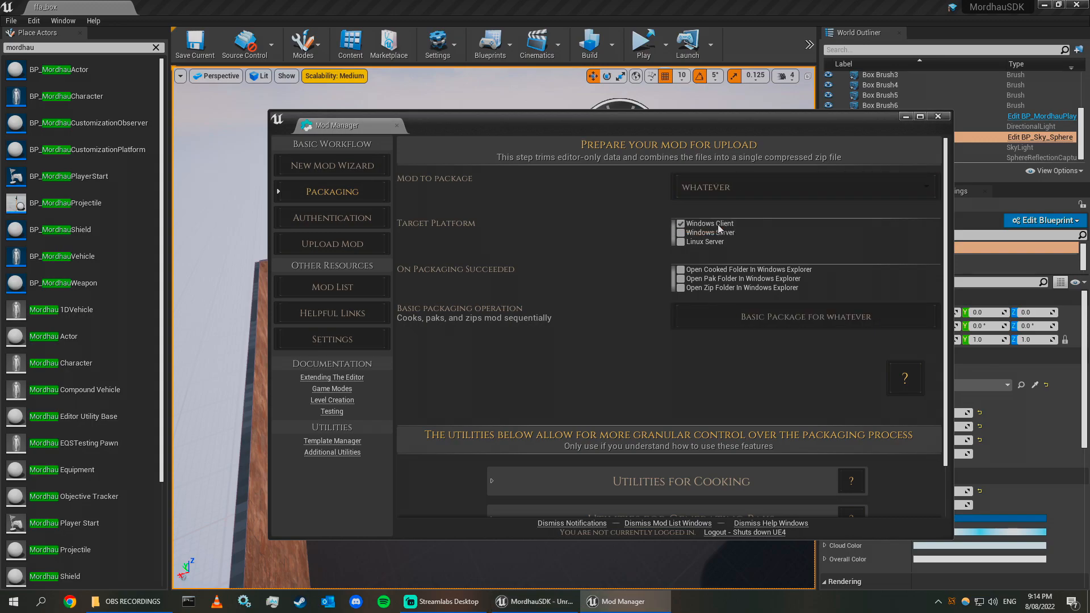
click(806, 317)
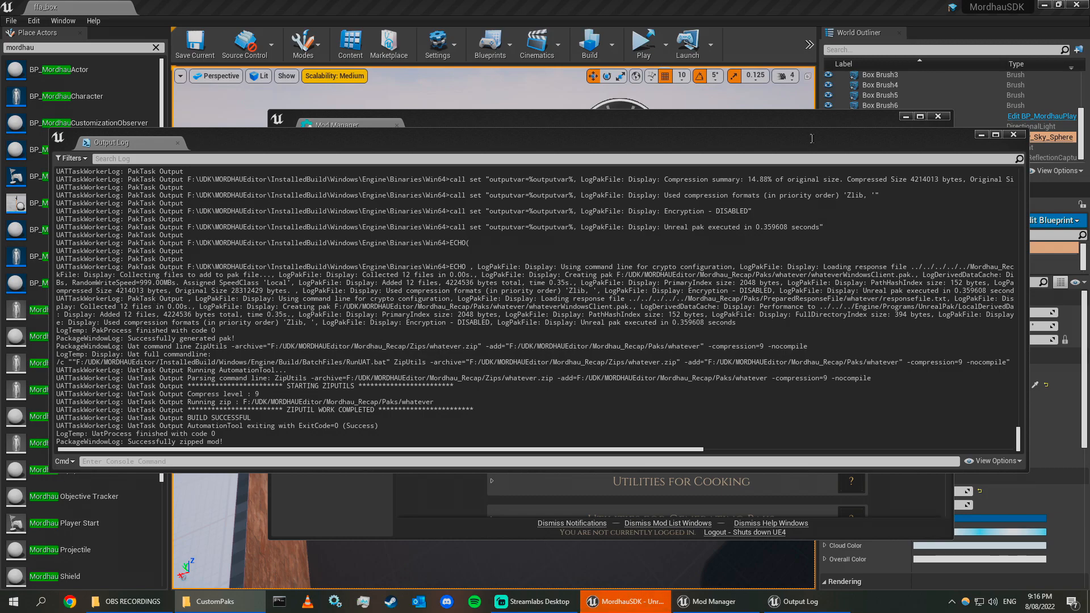
Close the output log and open the packaged whatever.zip archive from the Zips folder.
click(1013, 135)
right_click(131, 602)
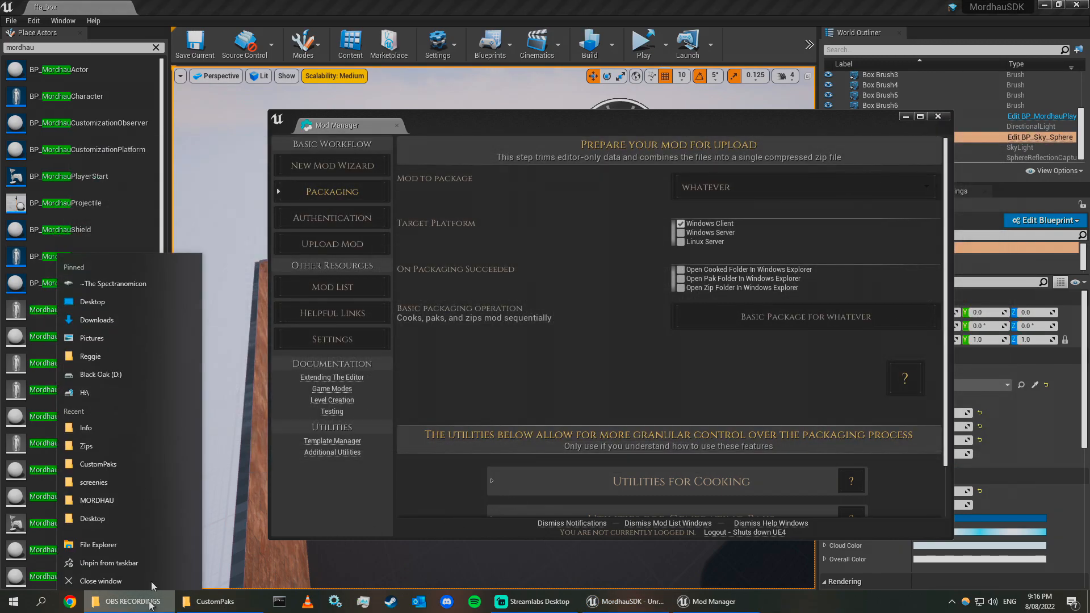
click(98, 442)
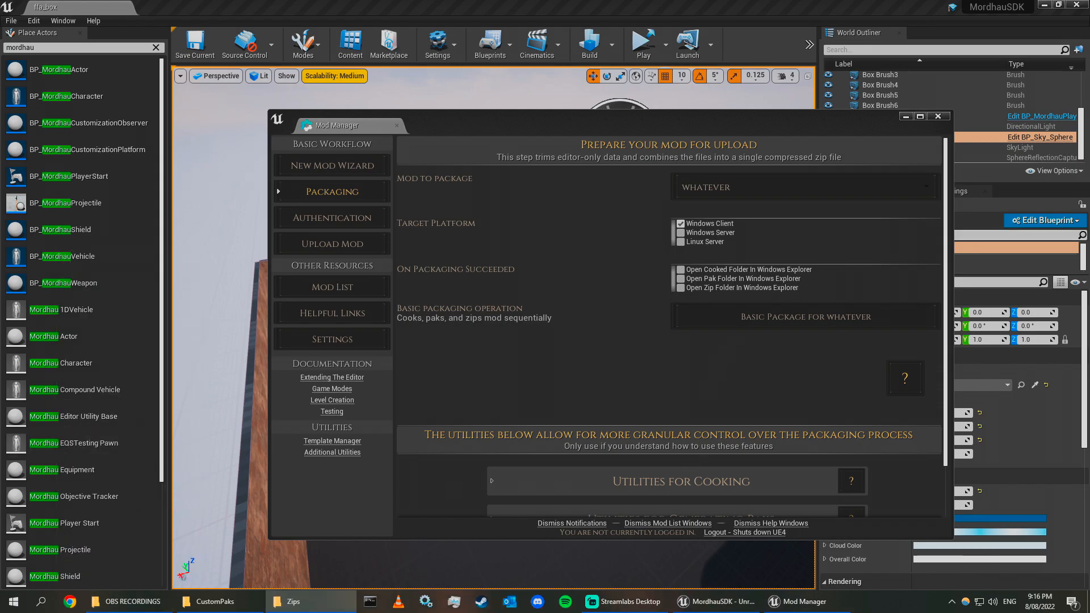
click(410, 270)
double_click(411, 270)
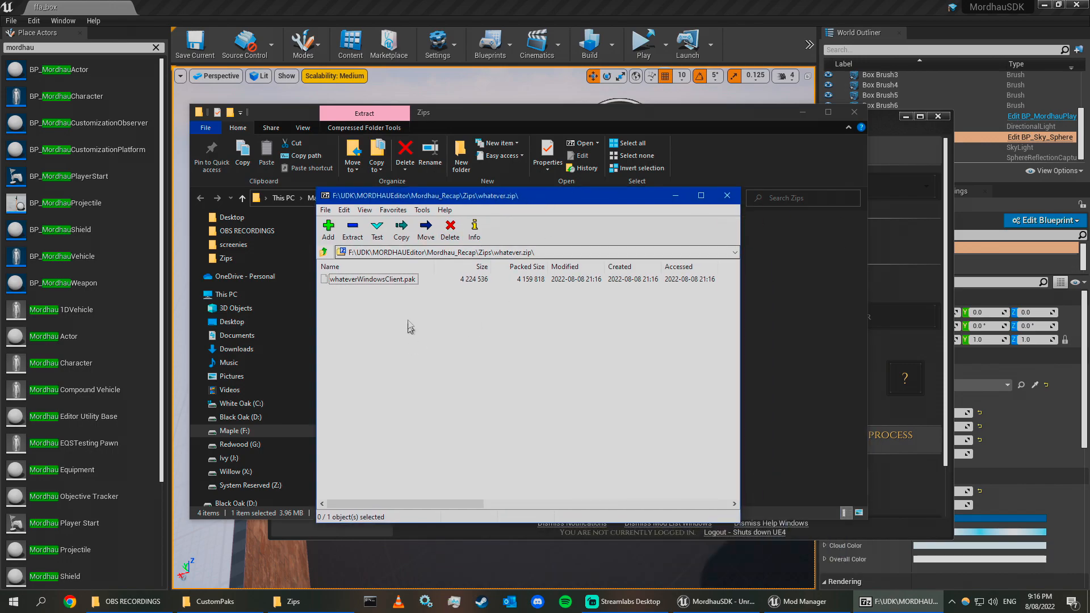
Copy whateverWindowsClient.pak from the archive into the game's Mordhau/Content/CustomPaks folder.
drag(1089, 177, 550, 156)
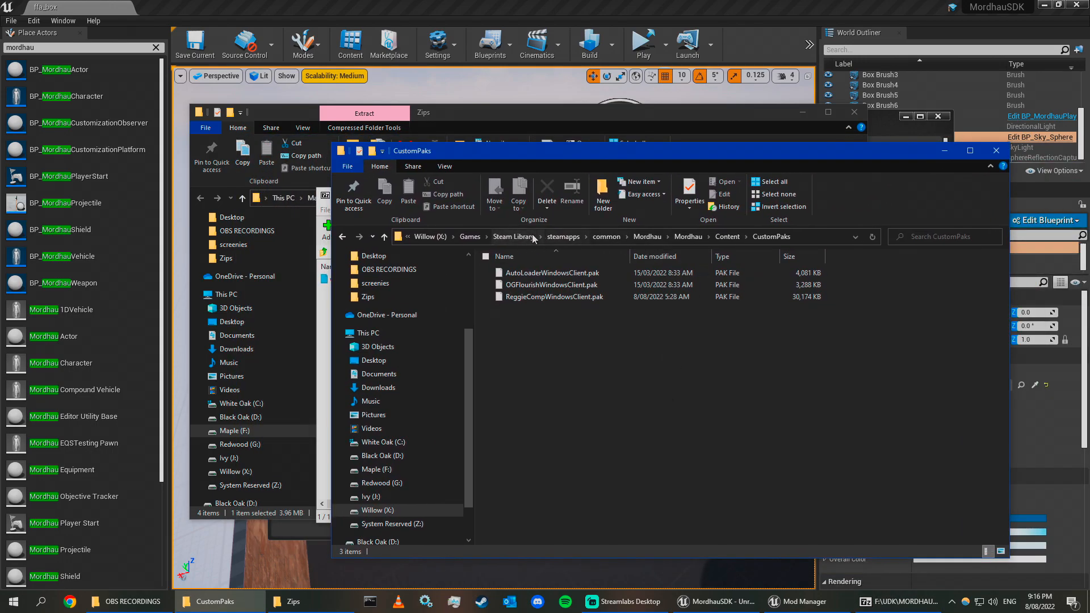
click(647, 236)
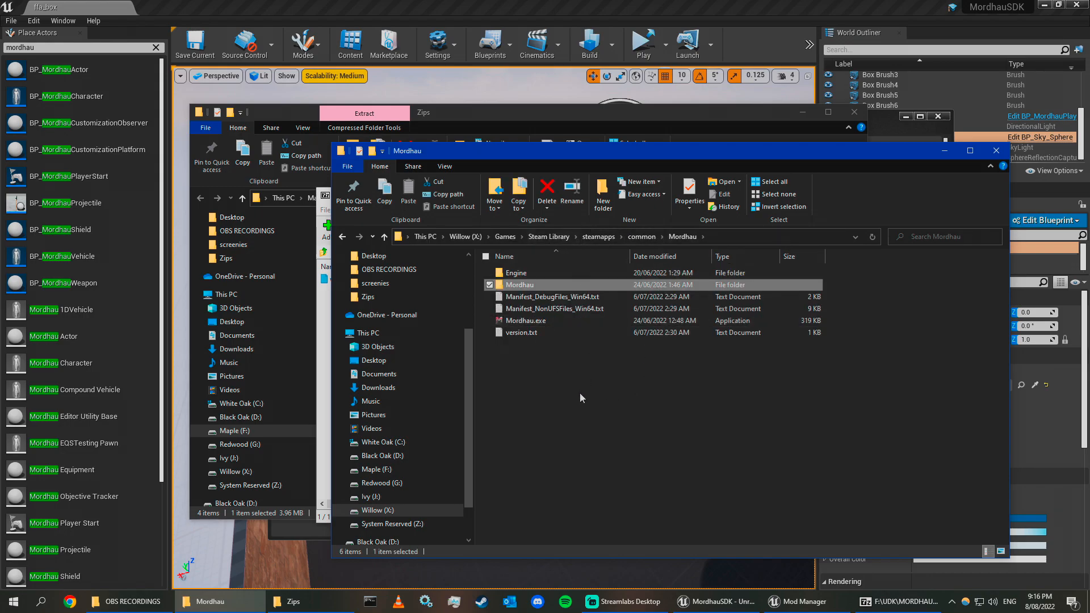
double_click(545, 284)
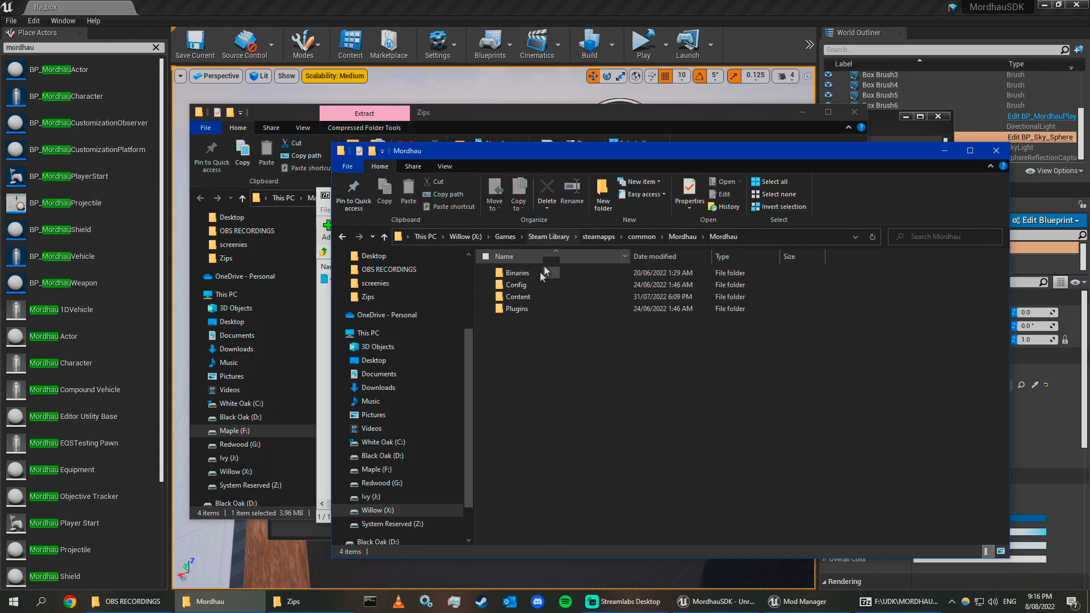
double_click(534, 297)
click(548, 286)
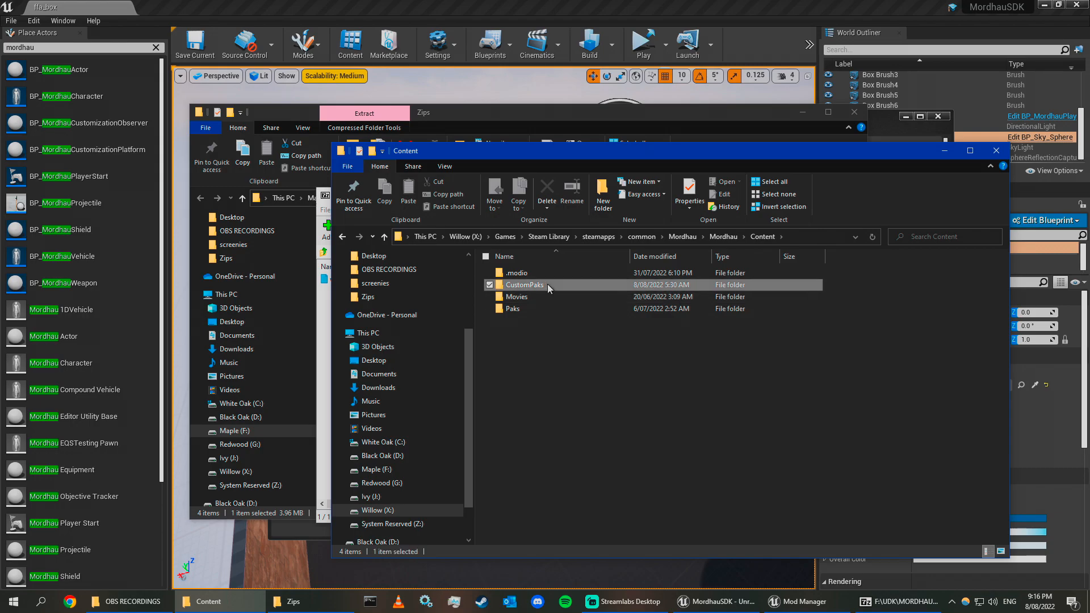
double_click(547, 284)
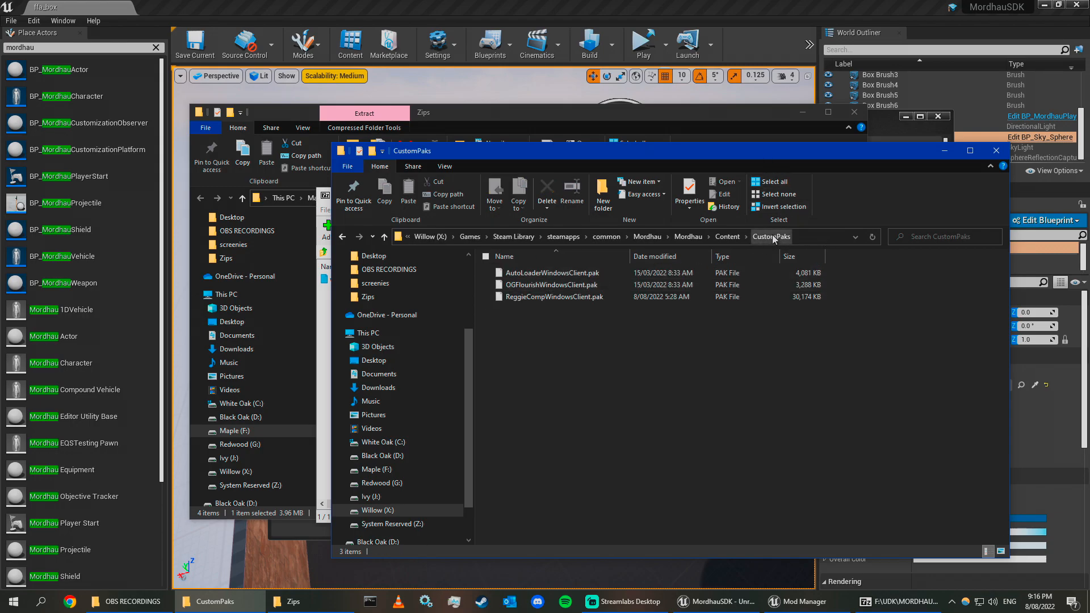
drag(707, 151, 790, 233)
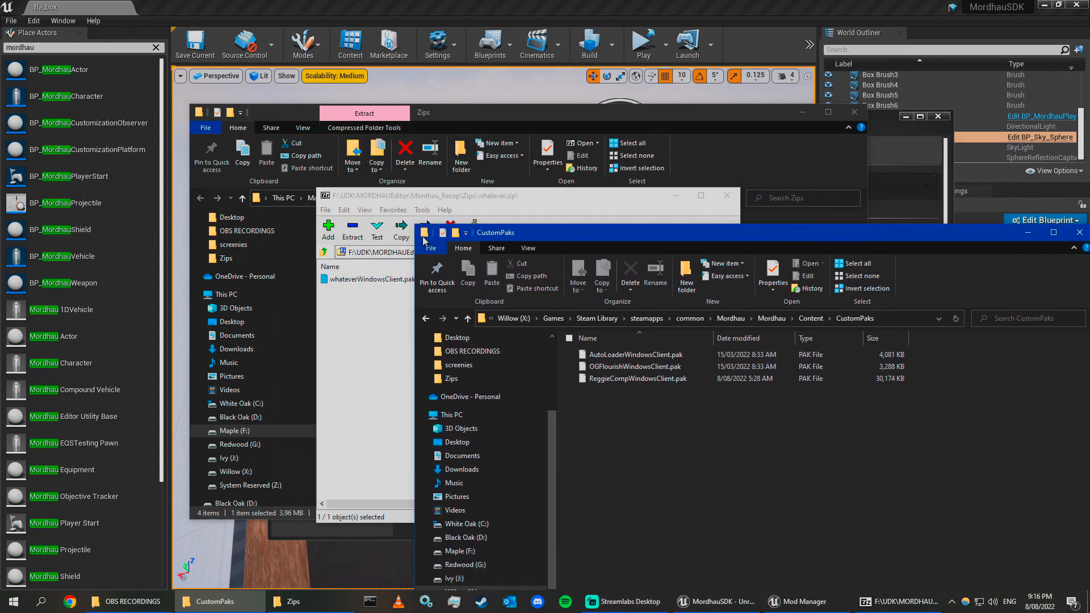
click(379, 294)
drag(384, 278, 841, 401)
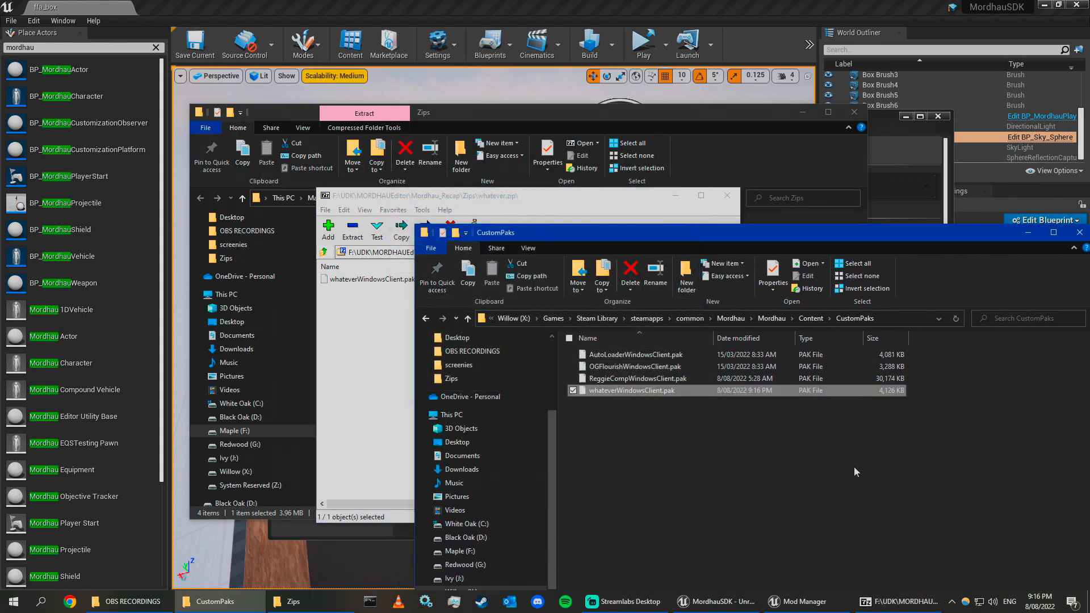
Close the archive, file explorer and Mod Manager windows.
click(727, 196)
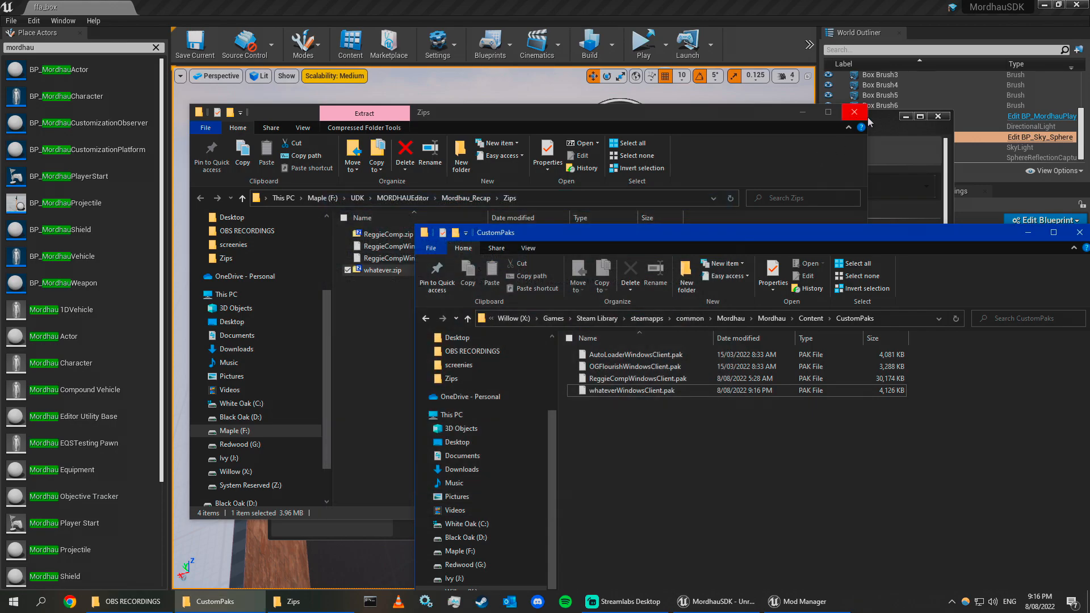
click(854, 112)
click(938, 117)
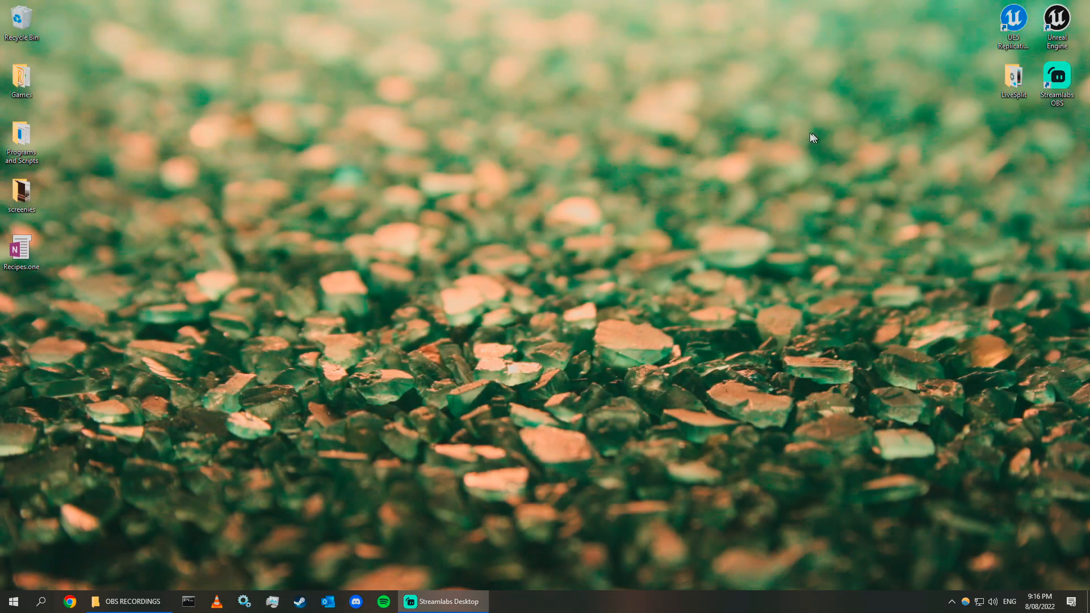
right_click(948, 608)
click(922, 569)
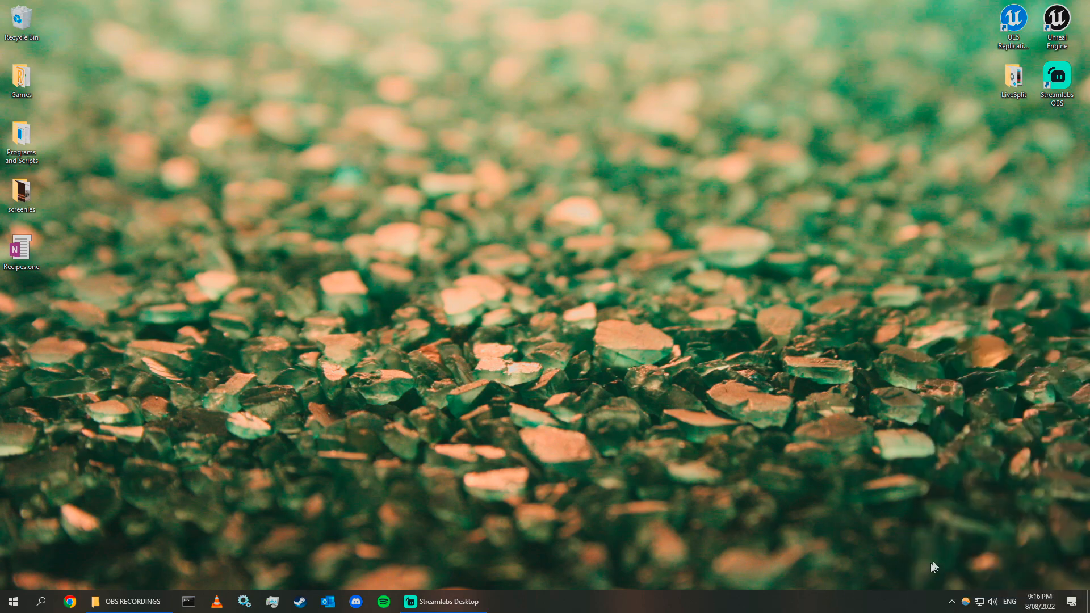
Launch MORDHAU and load the custom map with the console command open ffa_box.
right_click(300, 602)
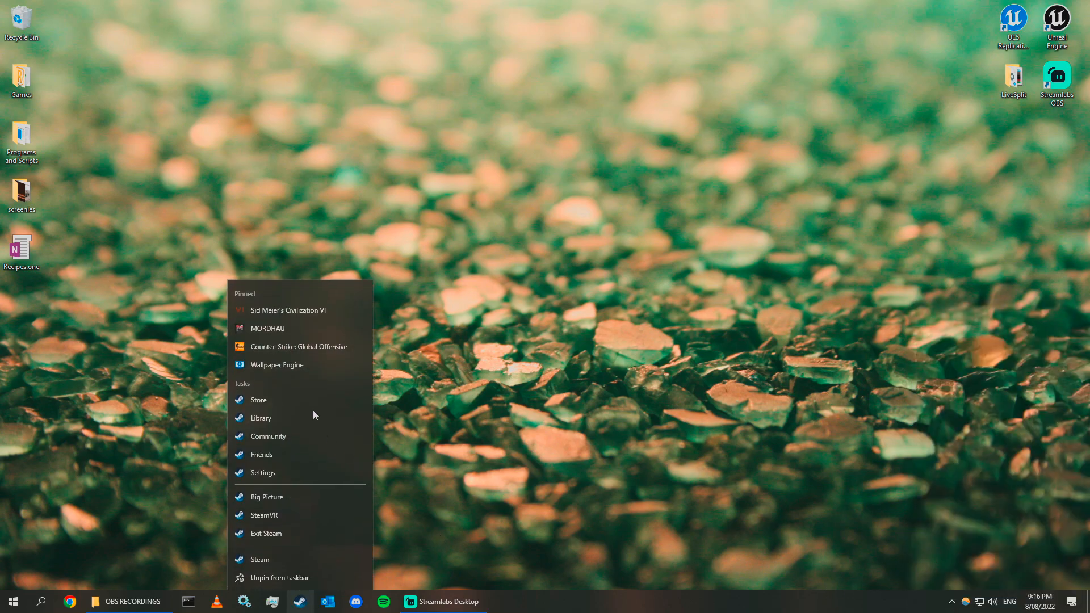
click(302, 329)
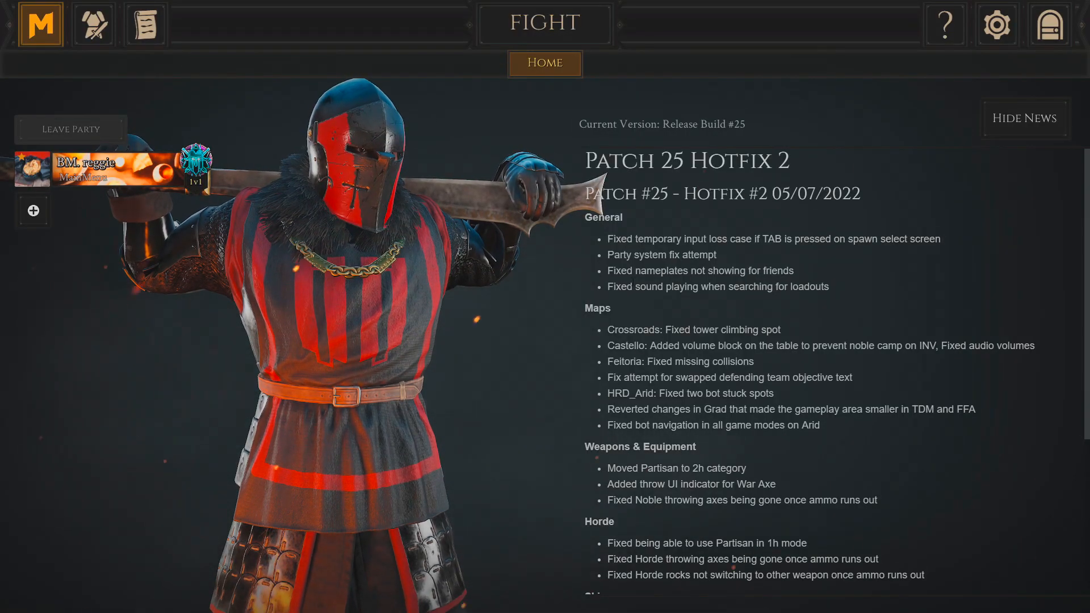
key(grave)
text(open)
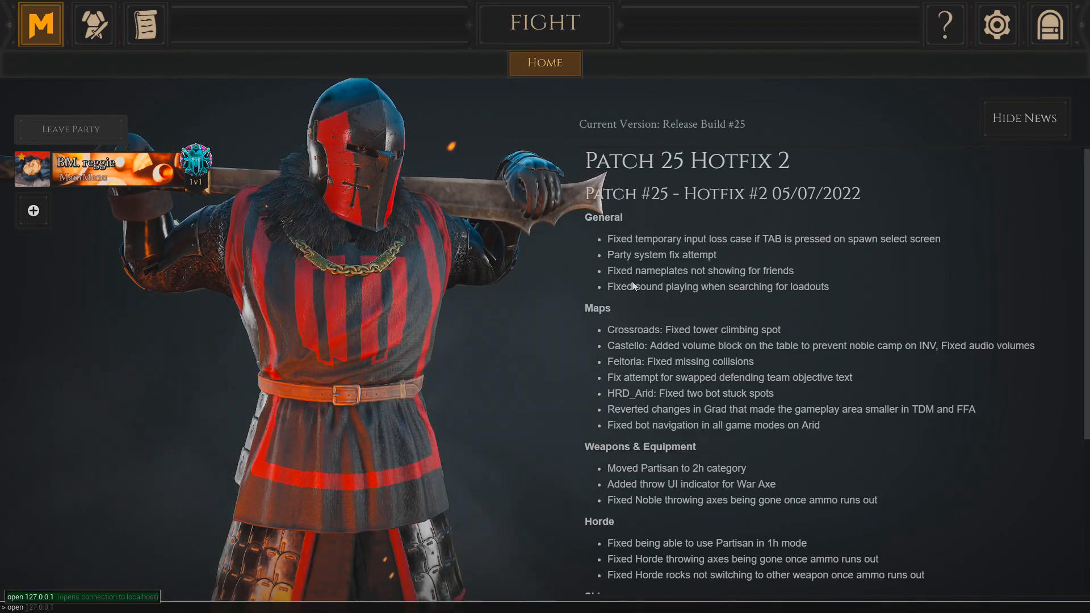
text( ffa_box)
key(Return)
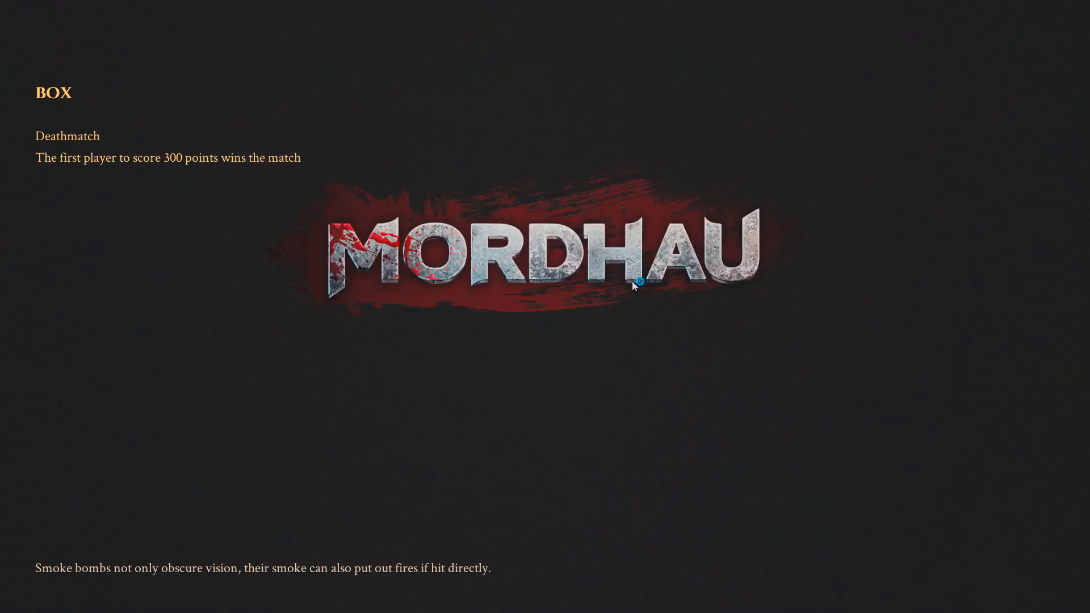
Pick the REGGIE 5.0 mercenary zerwweeiiii, spawn into the box arena and look around it.
click(607, 318)
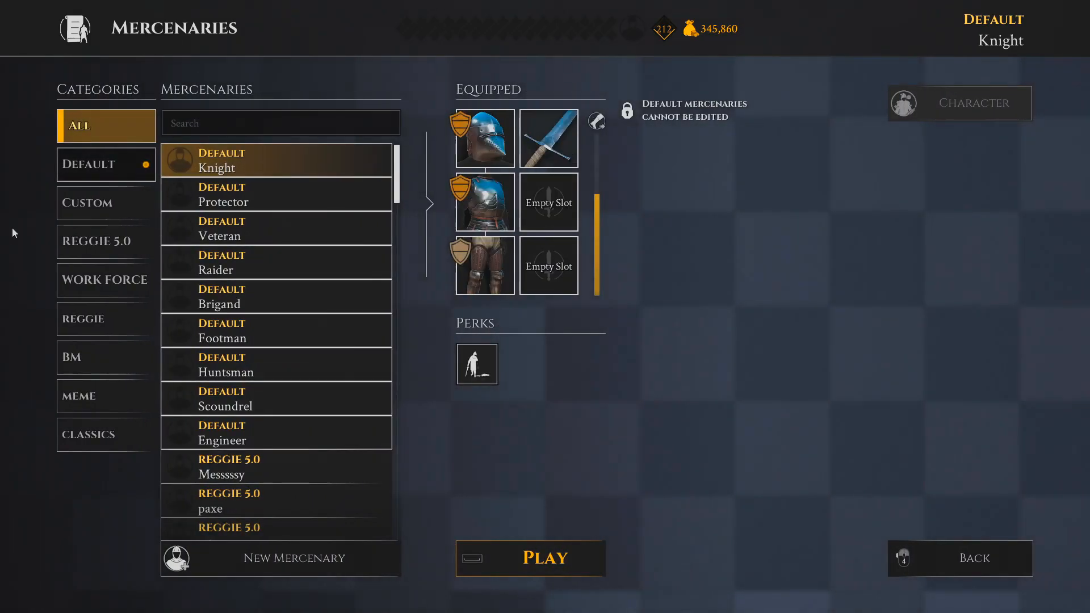
click(111, 241)
scroll(283, 454, down, 5)
click(295, 514)
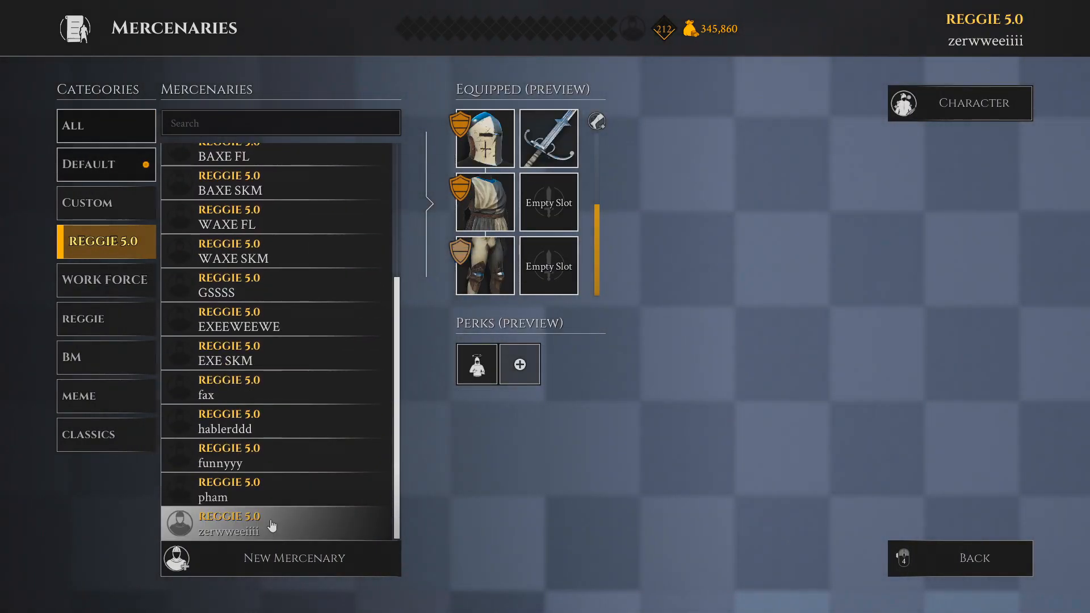
click(272, 526)
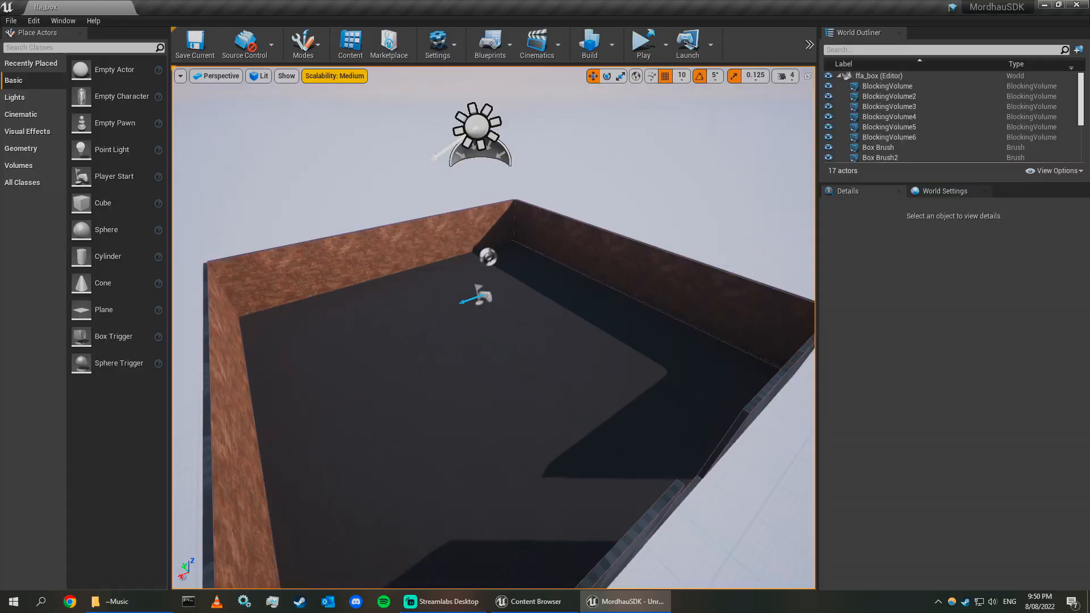
right_drag(494, 327, 489, 291)
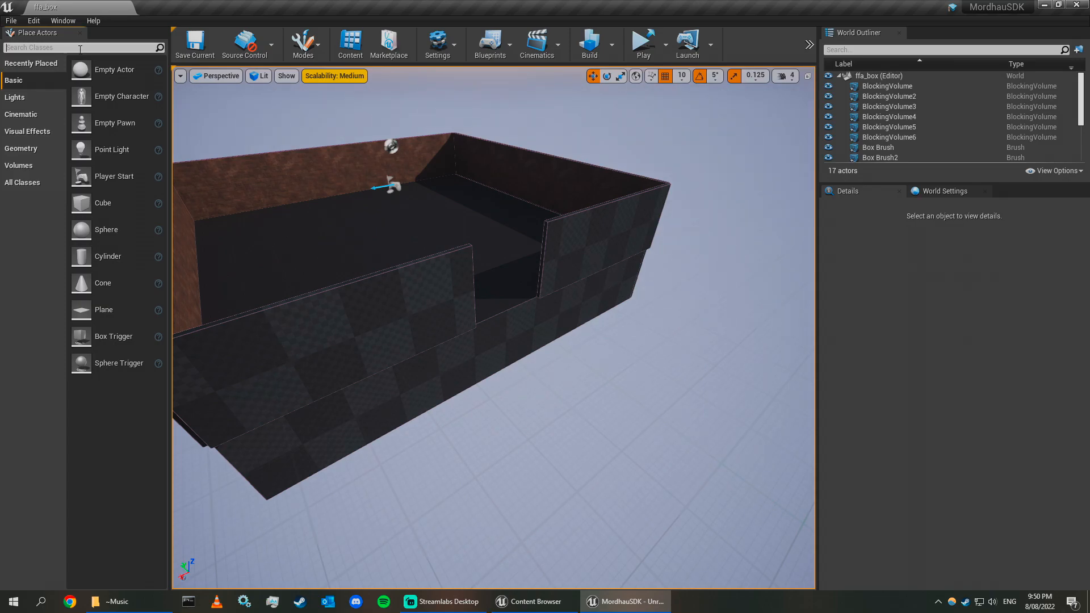
Search the placeable actors for kill and place a kill Z volume in the level.
text(kill)
drag(514, 345, 479, 375)
key(f)
scroll(445, 362, down, 3)
right_drag(480, 374, 591, 363)
click(156, 48)
click(509, 343)
mouse_move(509, 343)
right_down()
mouse_move(477, 343)
mouse_move(567, 335)
right_up()
key(shift+6)
Move and stretch the kill volume beneath the whole arena in brush editing mode, then return to placing actors.
click(509, 326)
click(543, 349)
drag(505, 339, 488, 500)
right_drag(488, 499, 443, 488)
click(474, 360)
drag(420, 369, 576, 394)
right_drag(575, 394, 625, 391)
drag(493, 252, 493, 548)
right_drag(494, 547, 341, 437)
click(545, 488)
right_drag(545, 488, 704, 476)
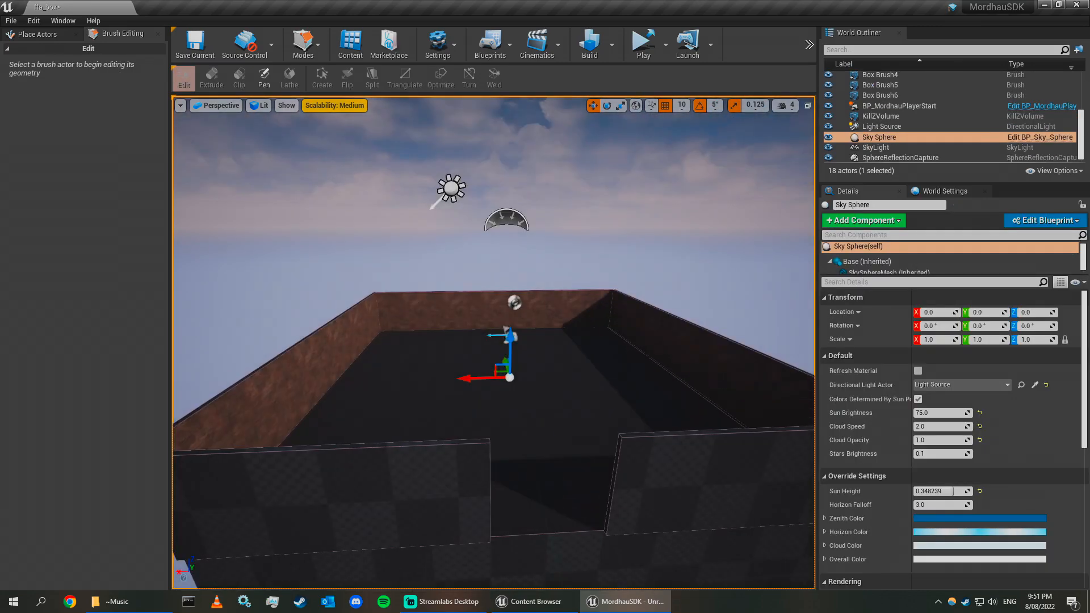
right_drag(522, 384, 567, 409)
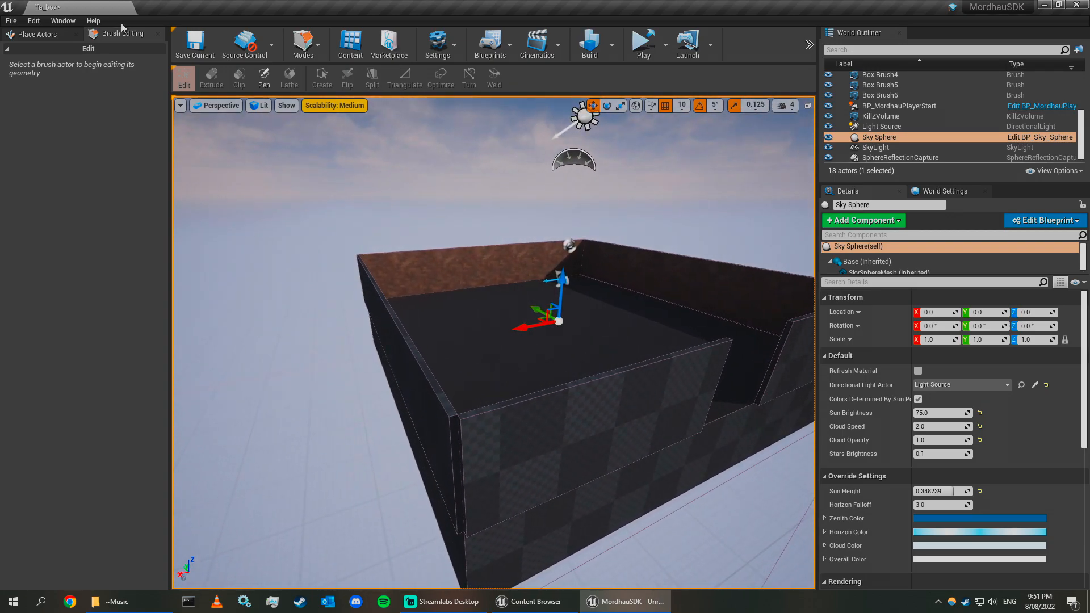
click(38, 34)
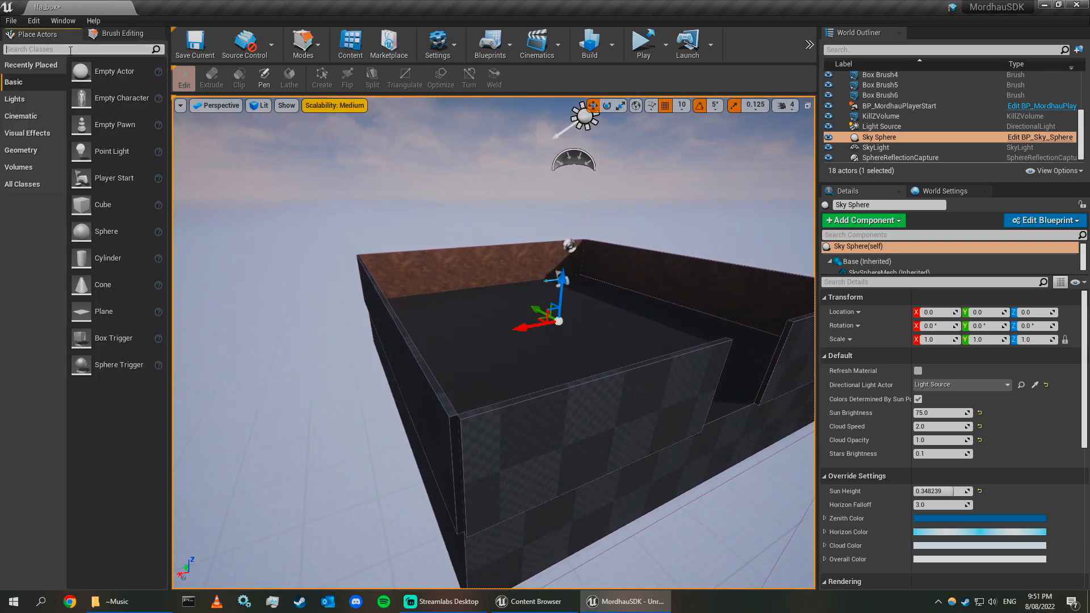
Search the placeable actors for custo and place a character customization spot and an equipment customization spot inside the arena.
click(70, 50)
text(custo)
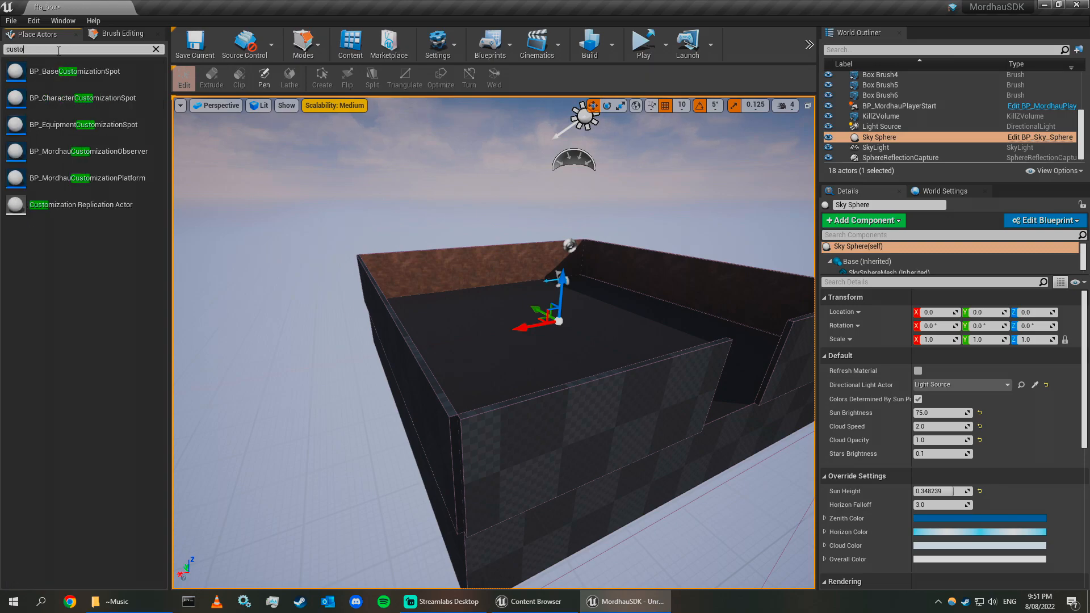
drag(82, 97, 460, 421)
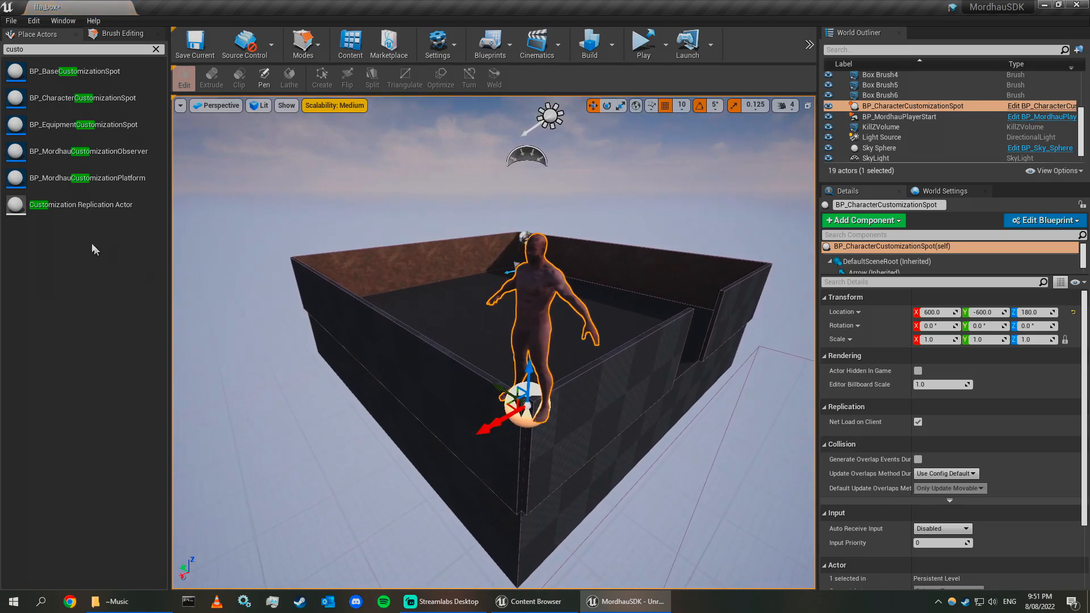
drag(59, 119, 538, 419)
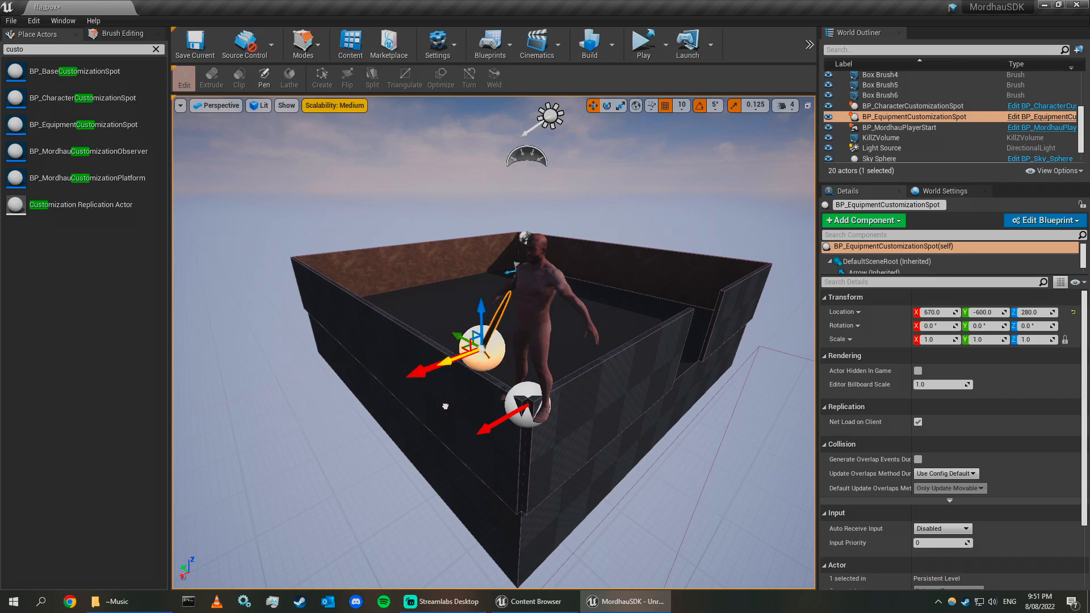
Reposition the equipment customization spot beside the character customization spot inside the arena.
drag(404, 428, 411, 425)
key(a)
mouse_move(554, 264)
right_down()
mouse_move(614, 261)
mouse_move(554, 264)
right_up()
click(554, 264)
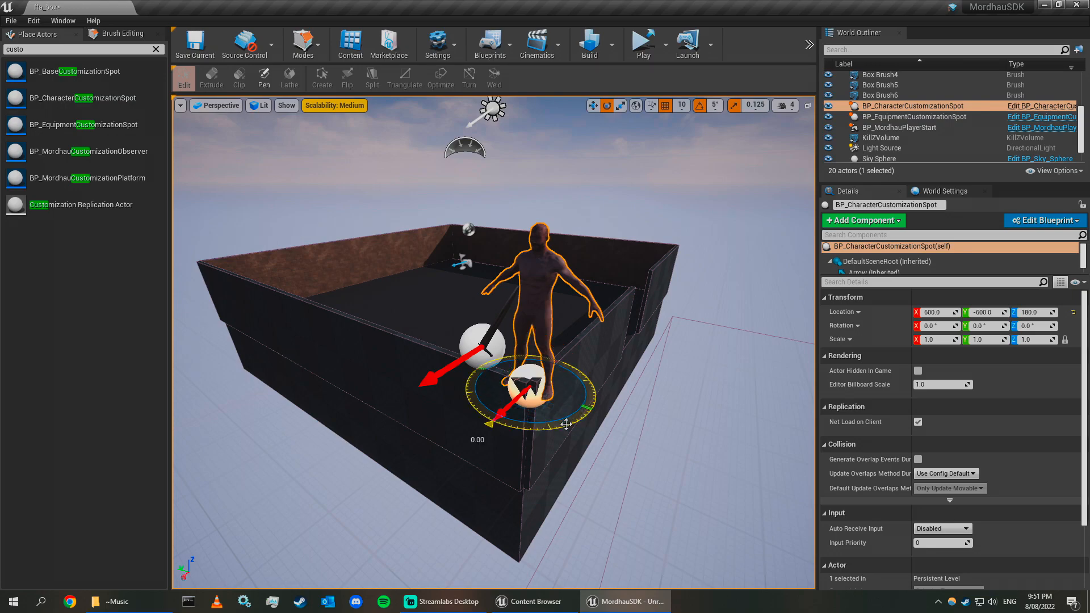
click(486, 366)
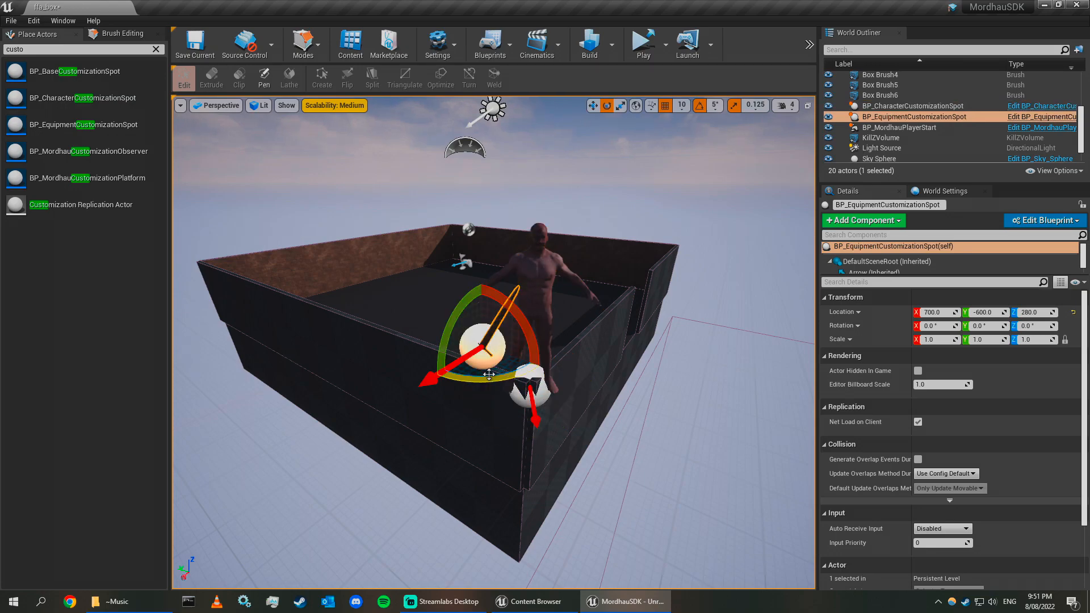
key(s)
mouse_move(581, 176)
right_down()
mouse_move(581, 193)
mouse_move(596, 176)
right_up()
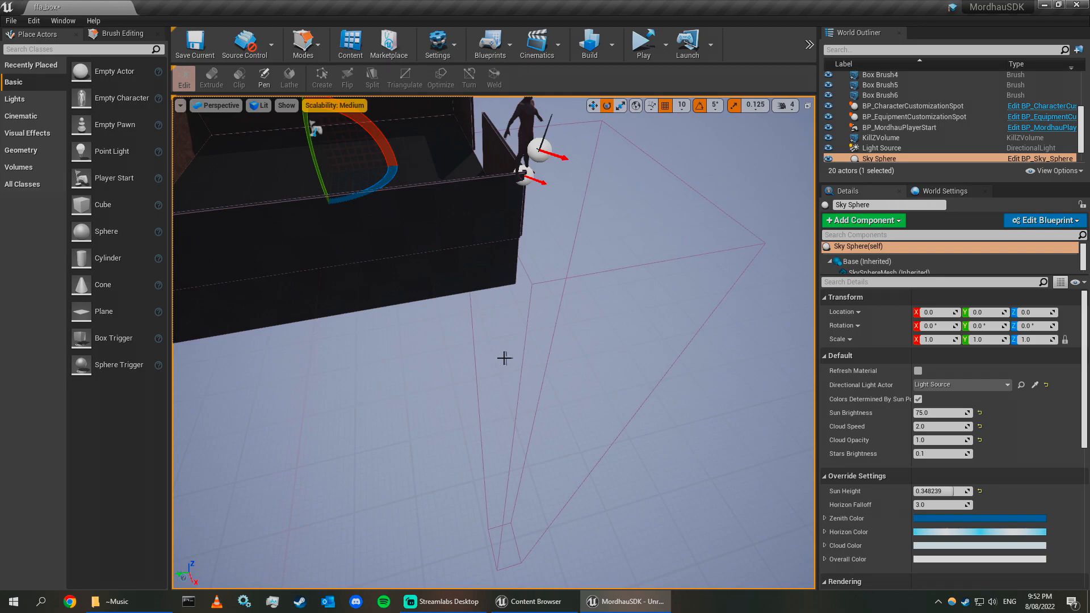
right_drag(504, 358, 500, 345)
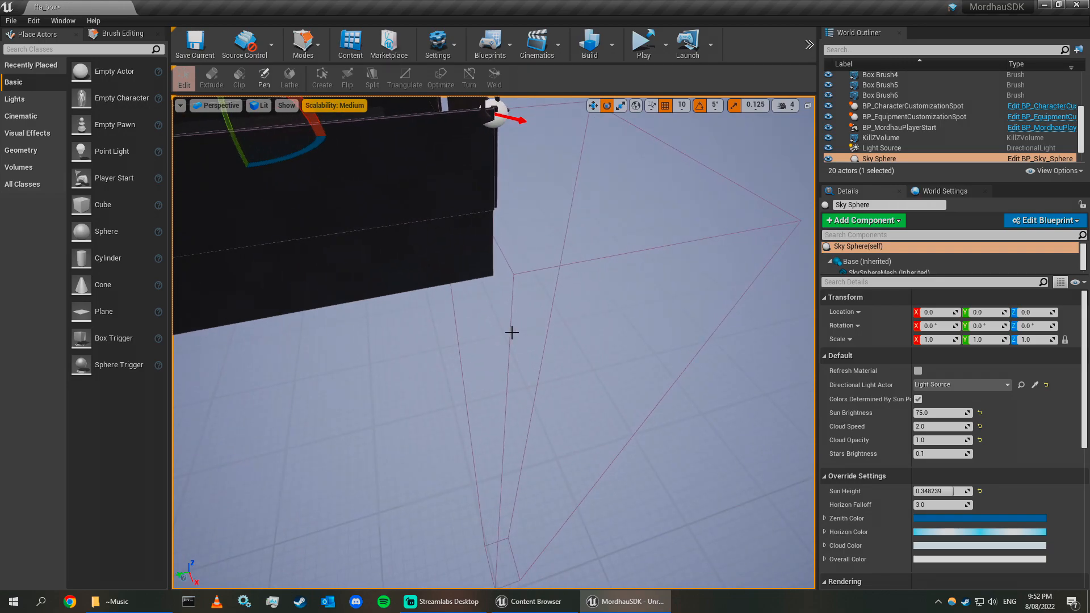
Reshape the kill Z volume's vertices in brush editing mode so it extends further beneath the arena, then save the level.
click(509, 330)
click(504, 333)
right_drag(482, 381, 457, 393)
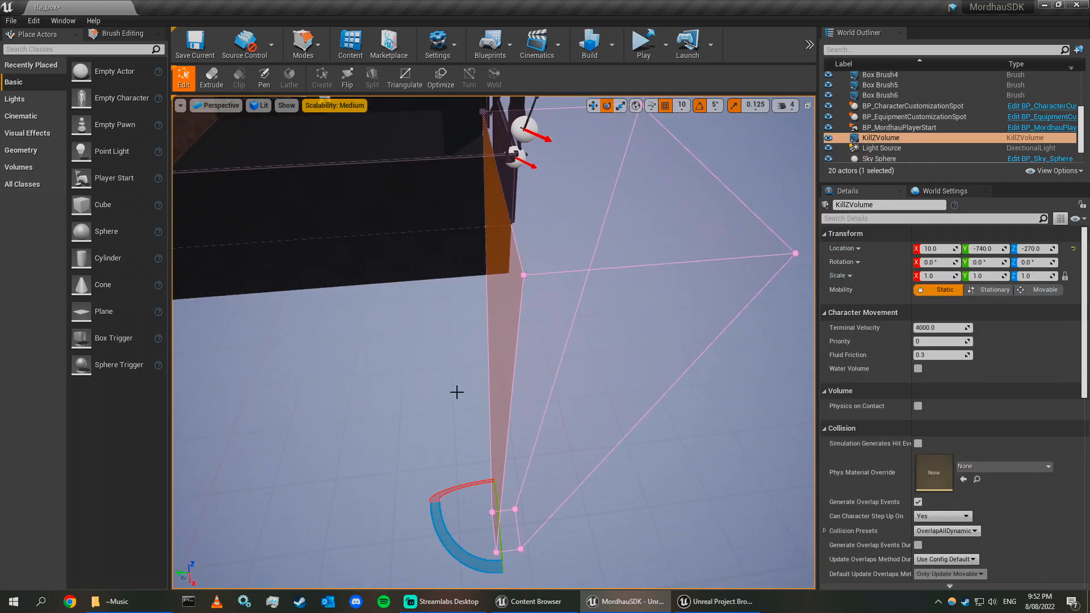
key(shift+1)
key(shift+5)
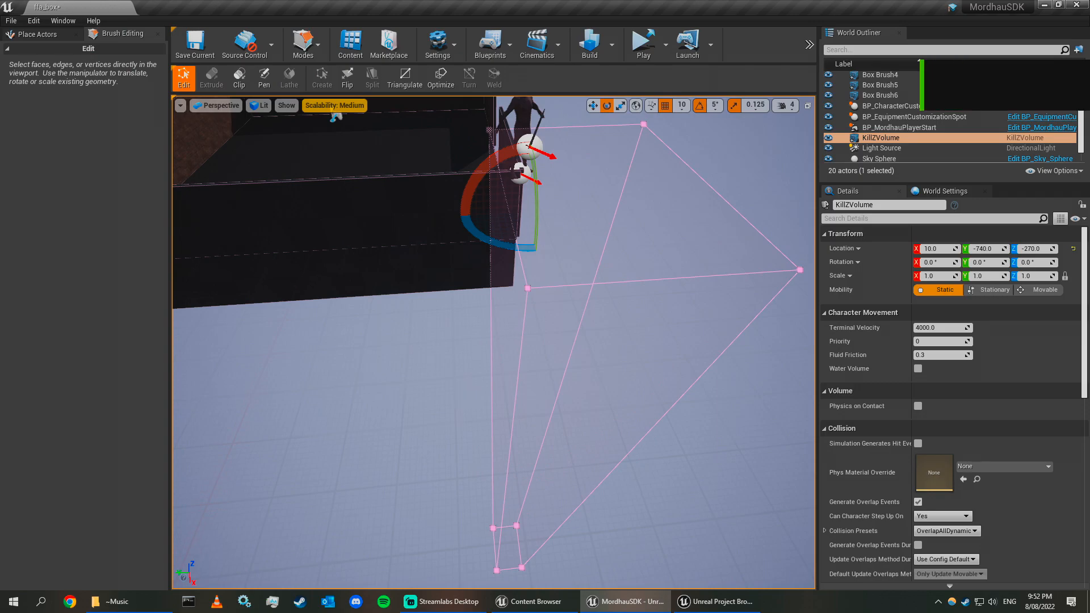
click(506, 380)
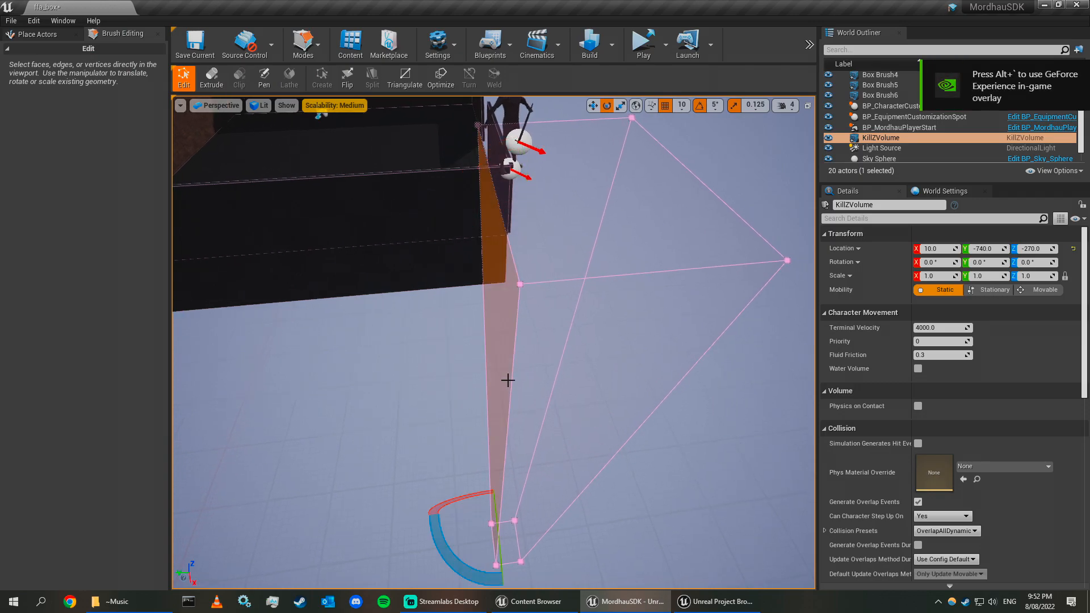
right_drag(429, 436, 419, 436)
click(643, 405)
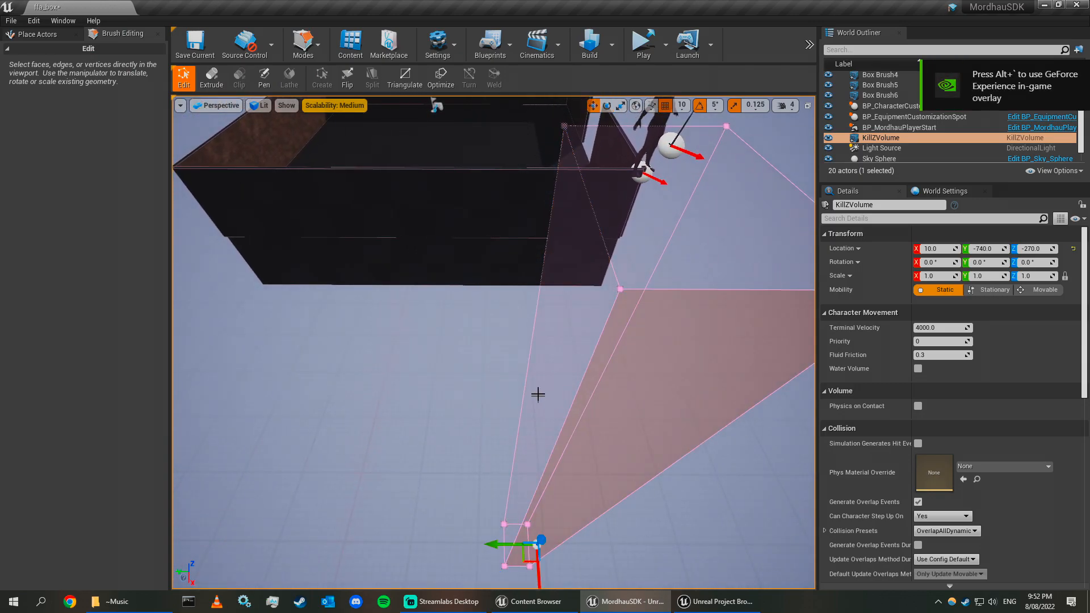
click(540, 398)
drag(476, 507, 448, 507)
right_drag(447, 507, 704, 440)
key(w)
key(s)
right_drag(454, 239, 678, 318)
click(670, 361)
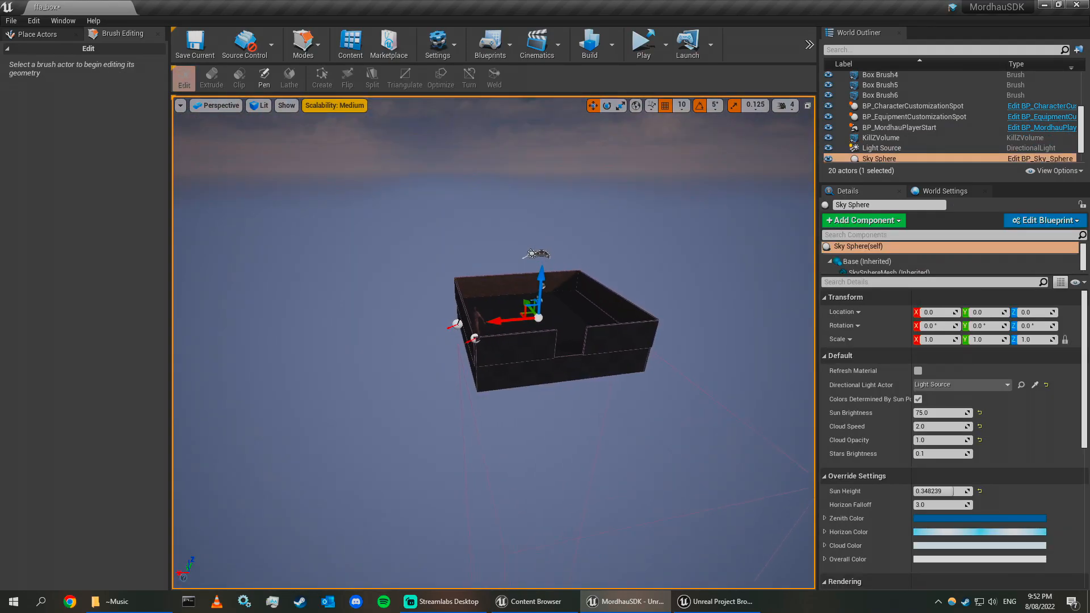
click(196, 43)
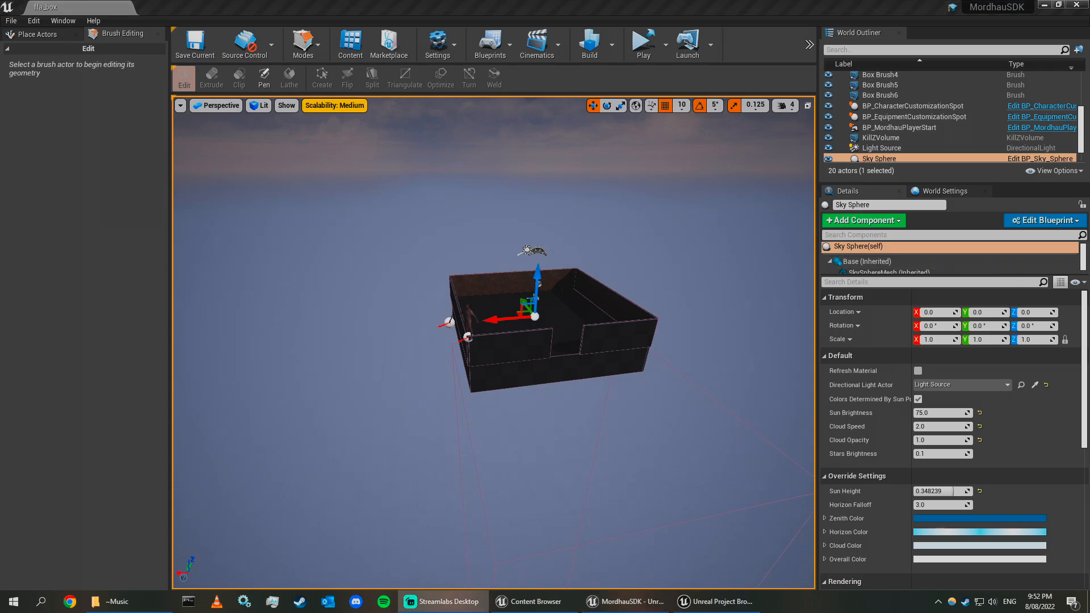